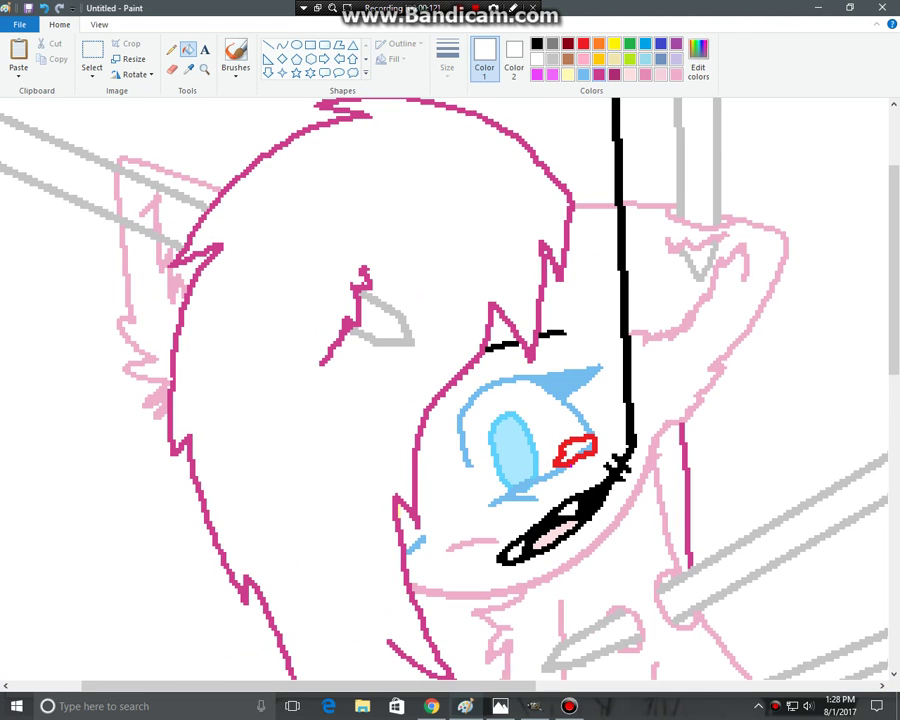
- Fill the character's hair and tail with medium pink inside their dark pink outlines
left_click(645, 74)
left_click(280, 400)
scroll(450, 390, "down", 3)
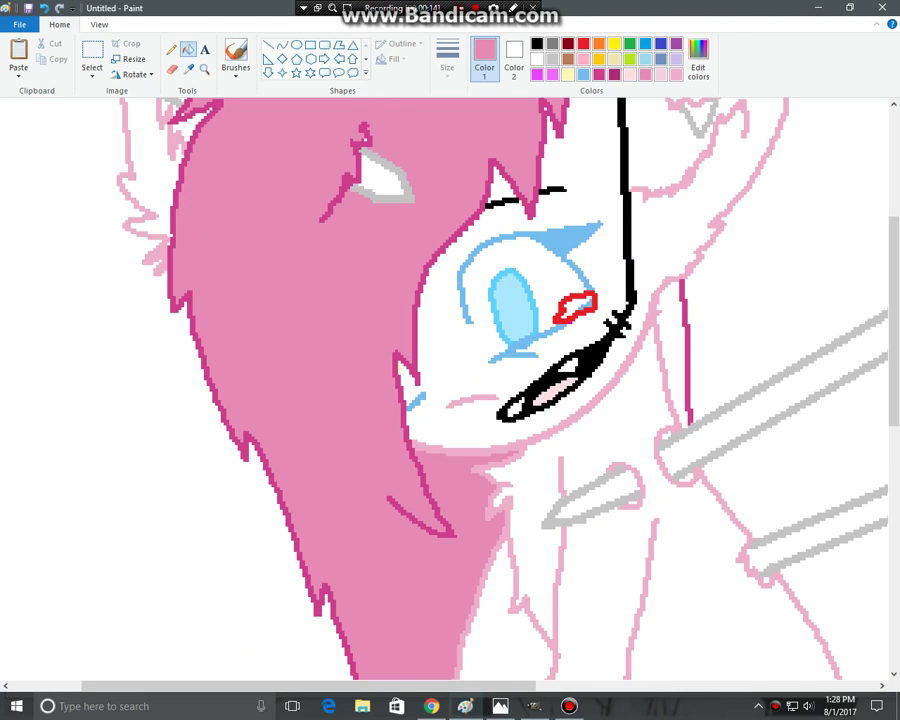
scroll(450, 390, "up", 3)
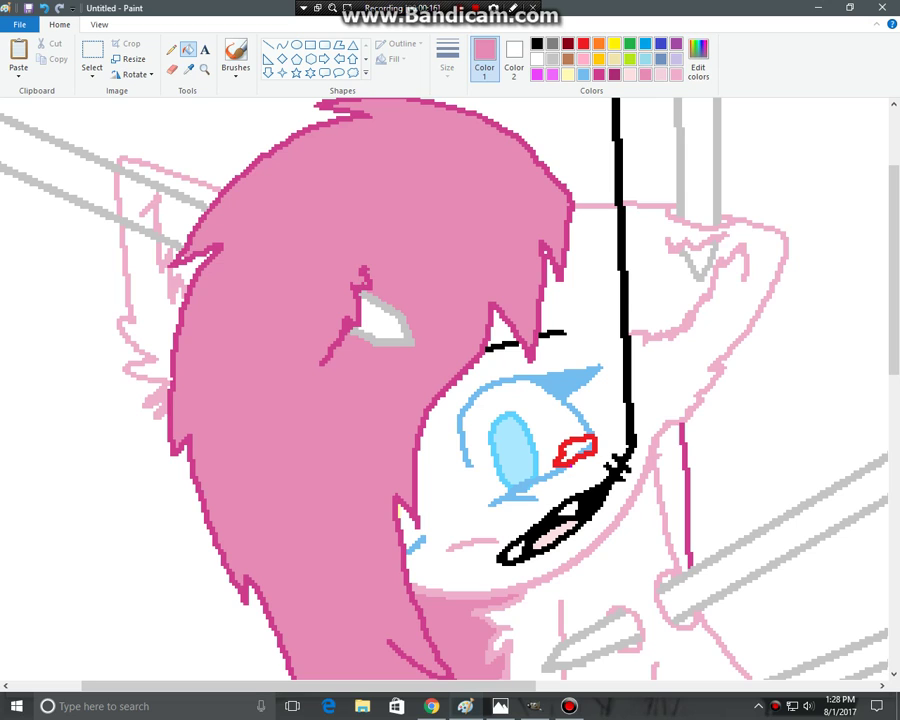
scroll(450, 390, "down", 9)
left_click(560, 630)
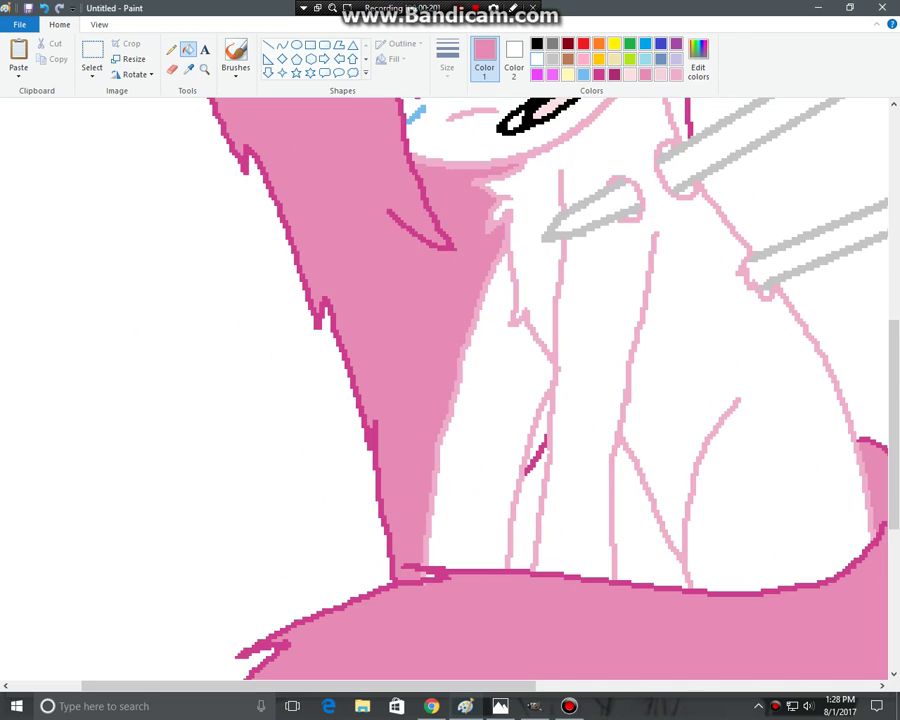
- Fill the stray dark pink sliver between the front legs with white
left_click(537, 58)
left_click(536, 452)
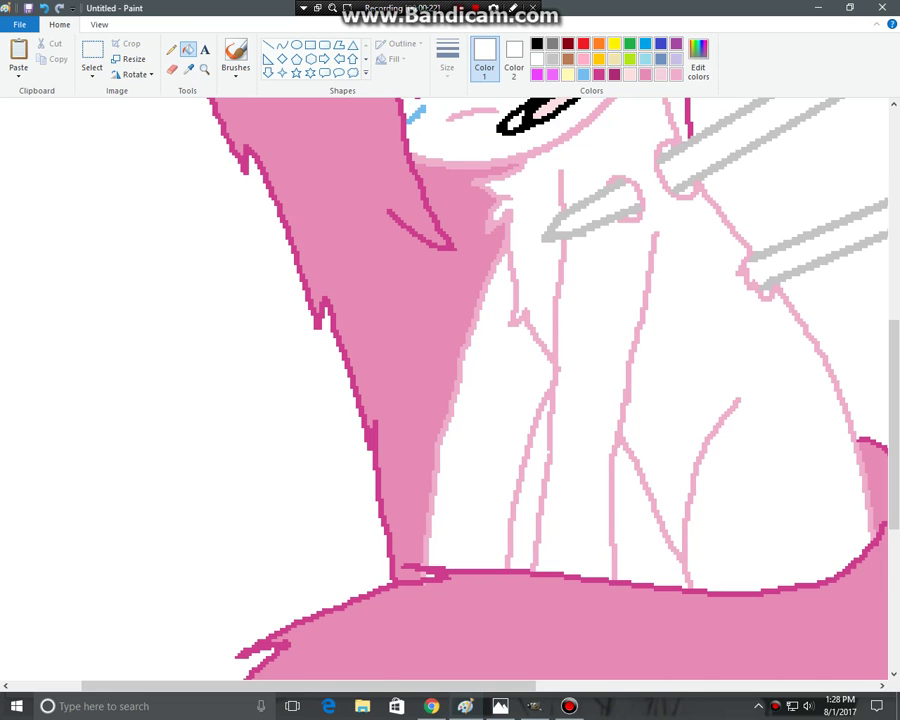
scroll(450, 390, "up", 3)
scroll(450, 390, "down", 3)
scroll(450, 390, "down", 3)
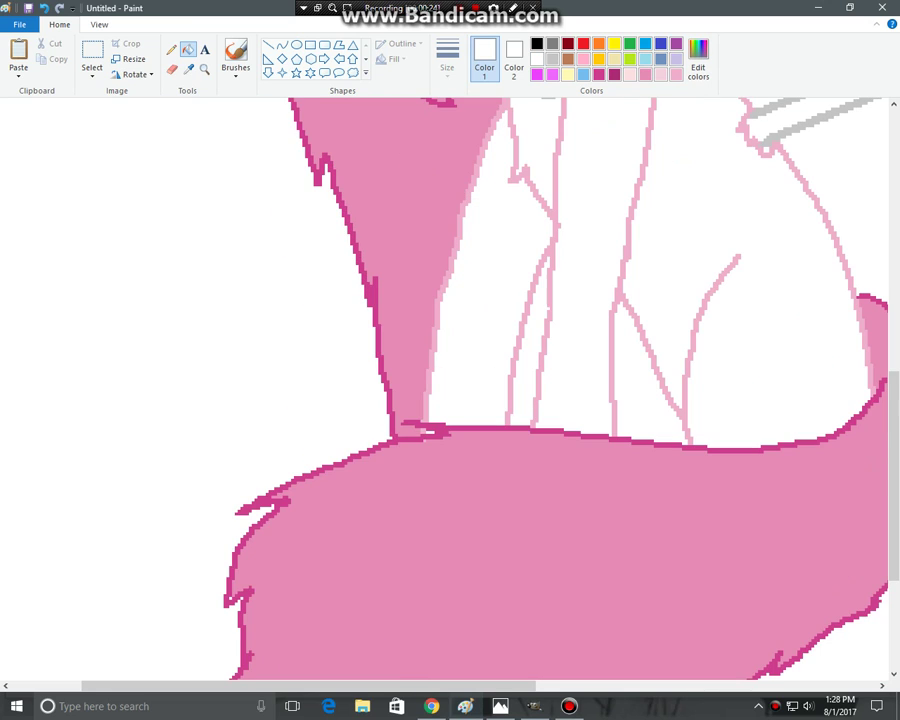
scroll(450, 390, "up", 3)
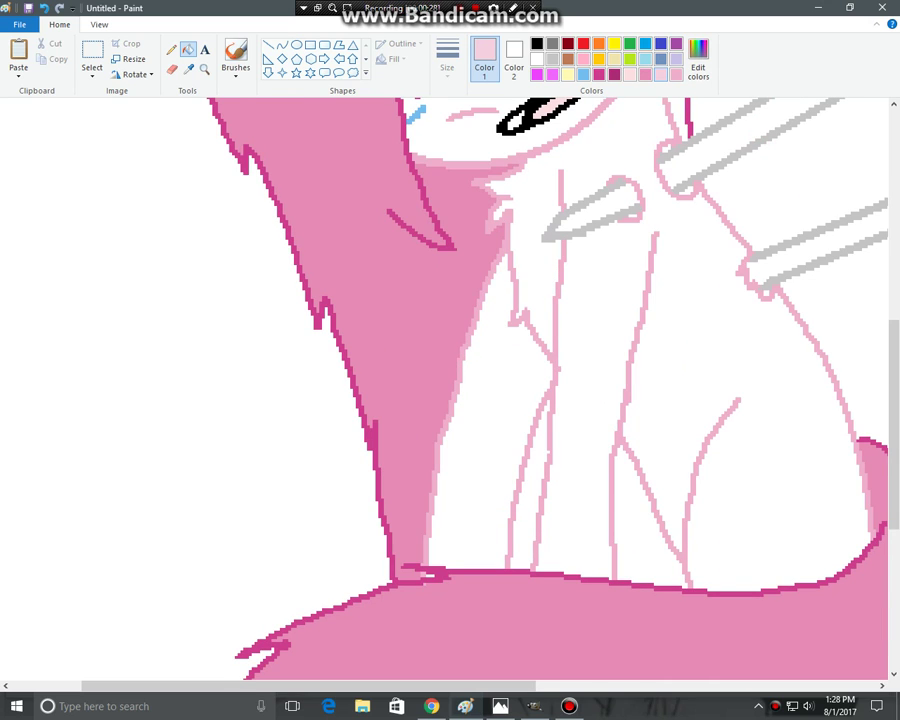
- Fill the face, the adjoining ear and the small gap under the fringe with pale pink
scroll(450, 390, "up", 6)
left_click(445, 250)
scroll(450, 390, "up", 3)
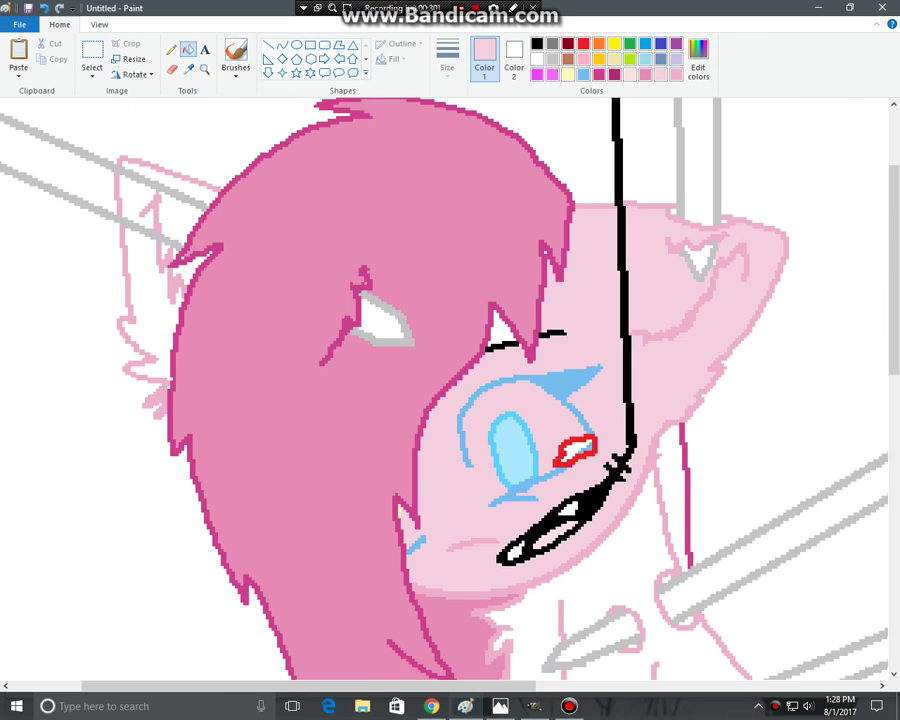
left_click(500, 328)
- Fill the wound rims around the spikes with rose pink
left_click(629, 74)
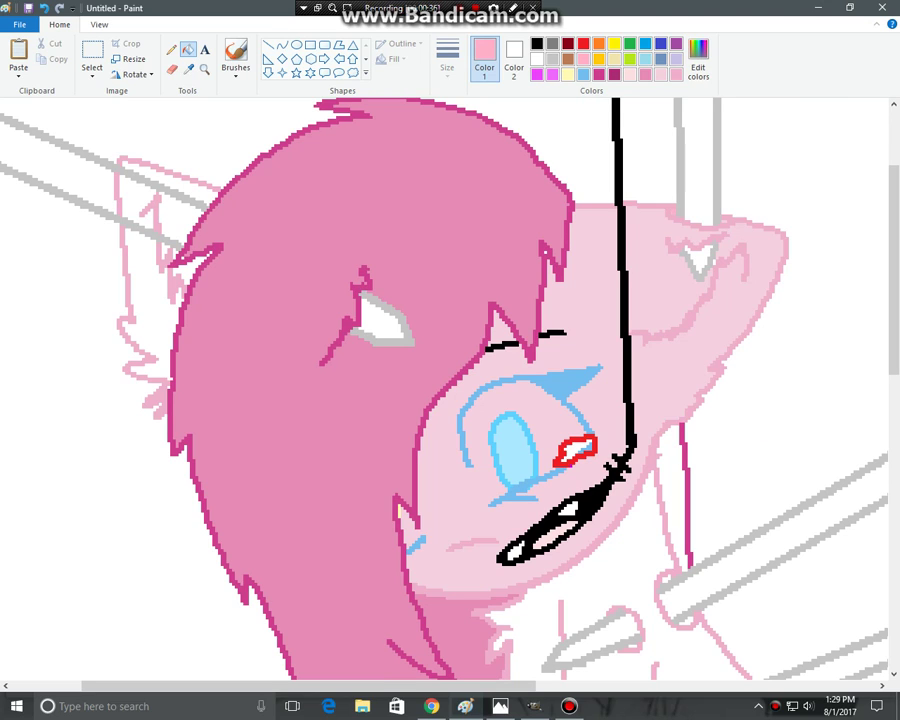
scroll(450, 390, "down", 5)
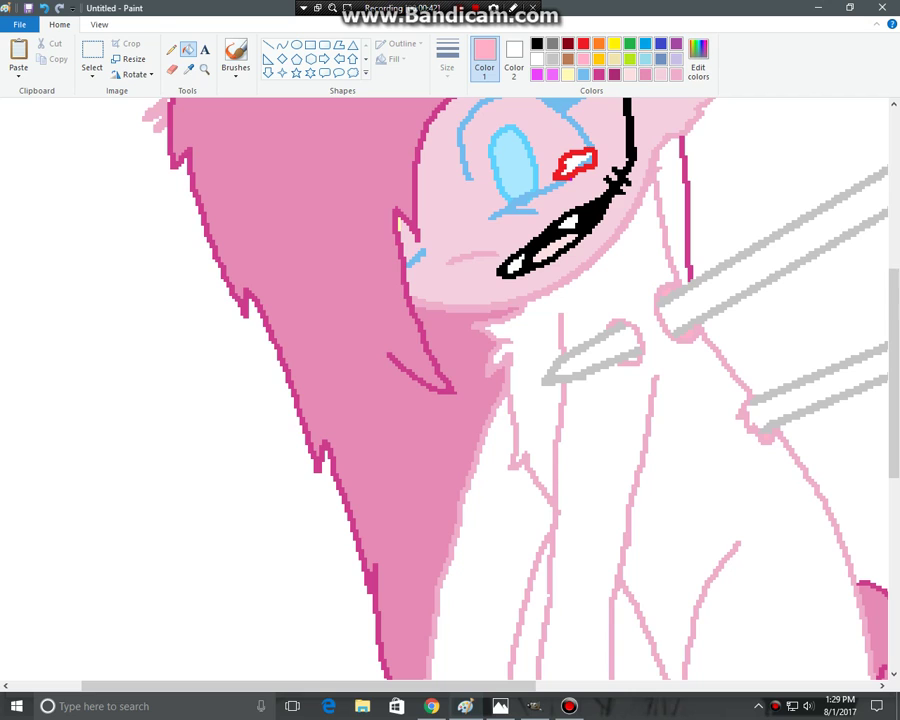
scroll(450, 390, "down", 5)
scroll(450, 390, "up", 5)
- Sample the iris's light blue and fill the visible sliver of the hair-covered eye with it
left_click(188, 69)
left_click(512, 162)
scroll(450, 390, "up", 3)
- Close the gaps in the lower eye outlines with a white pencil line and fill the whites of the eyes
left_click(536, 58)
left_click(171, 48)
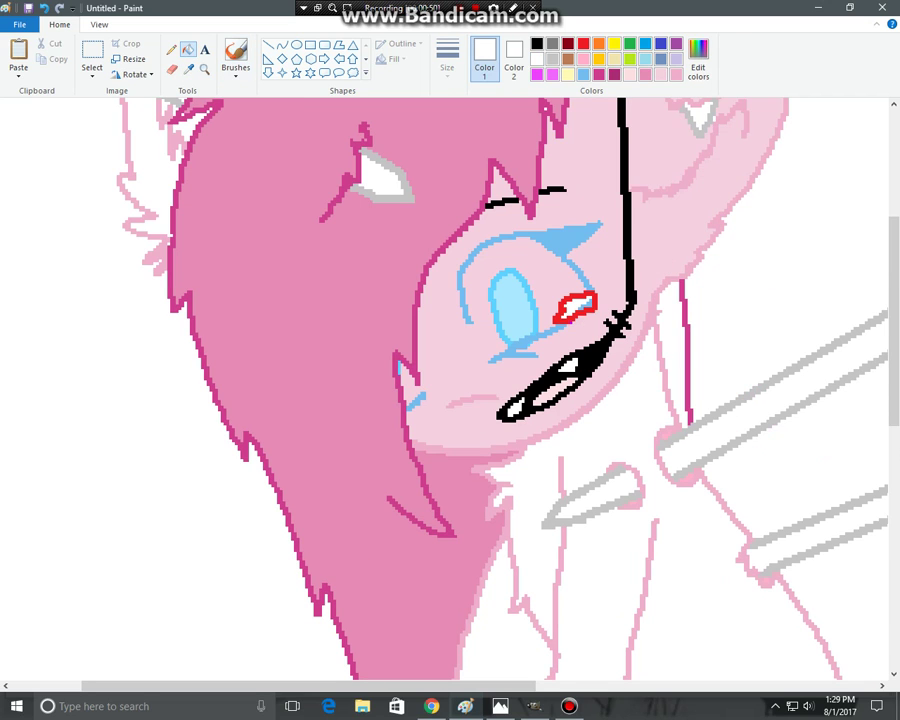
left_click_drag(473, 329, 486, 342)
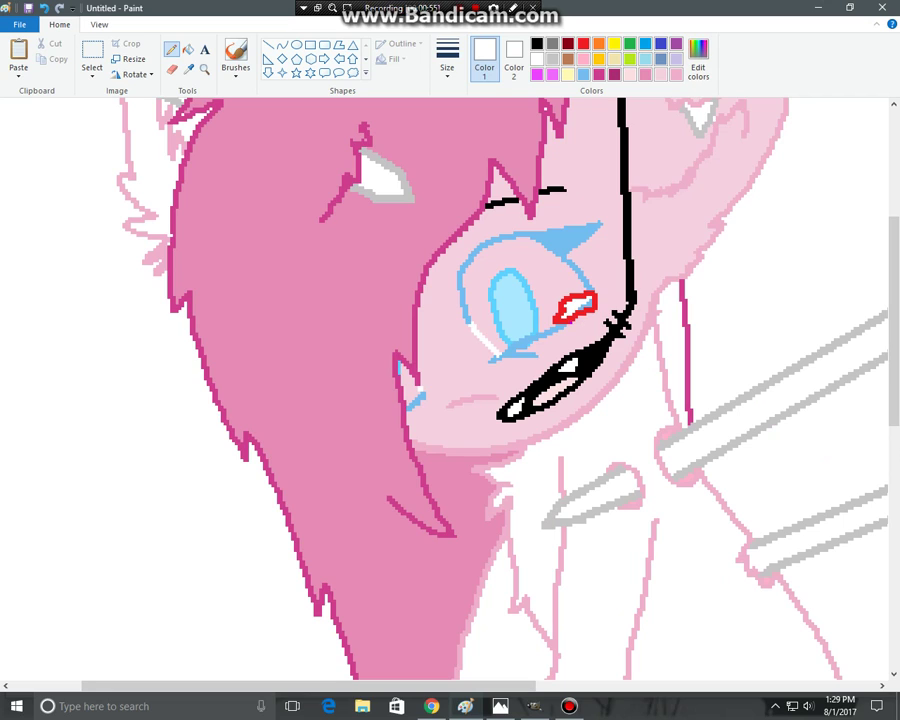
left_click(188, 48)
left_click(476, 300)
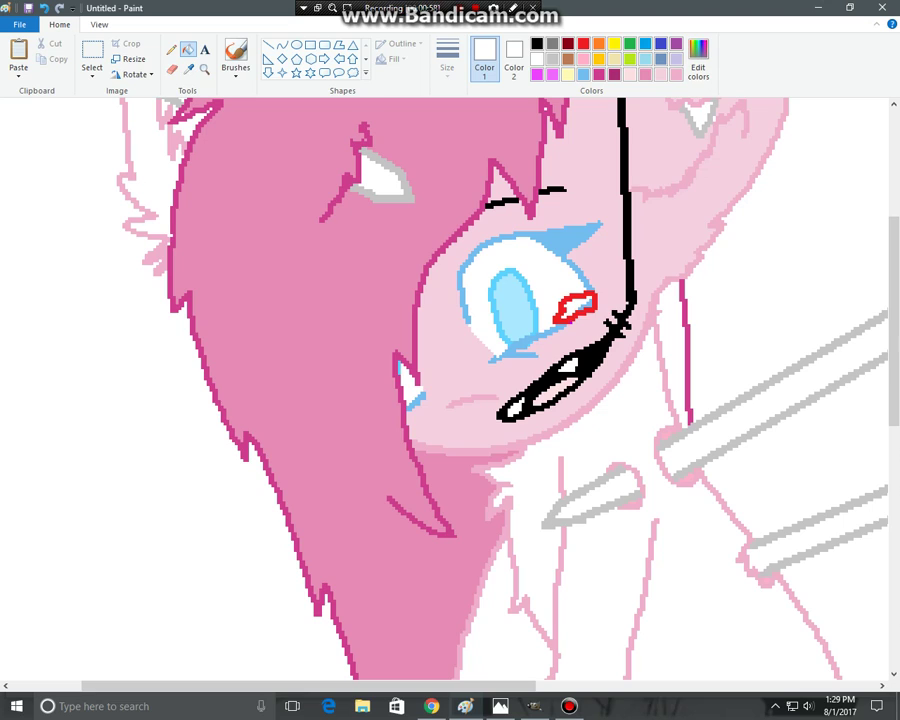
- Fill the tear and its red outline with light cyan (RGB 133, 244, 254) and brush white highlights onto it
left_click(188, 69)
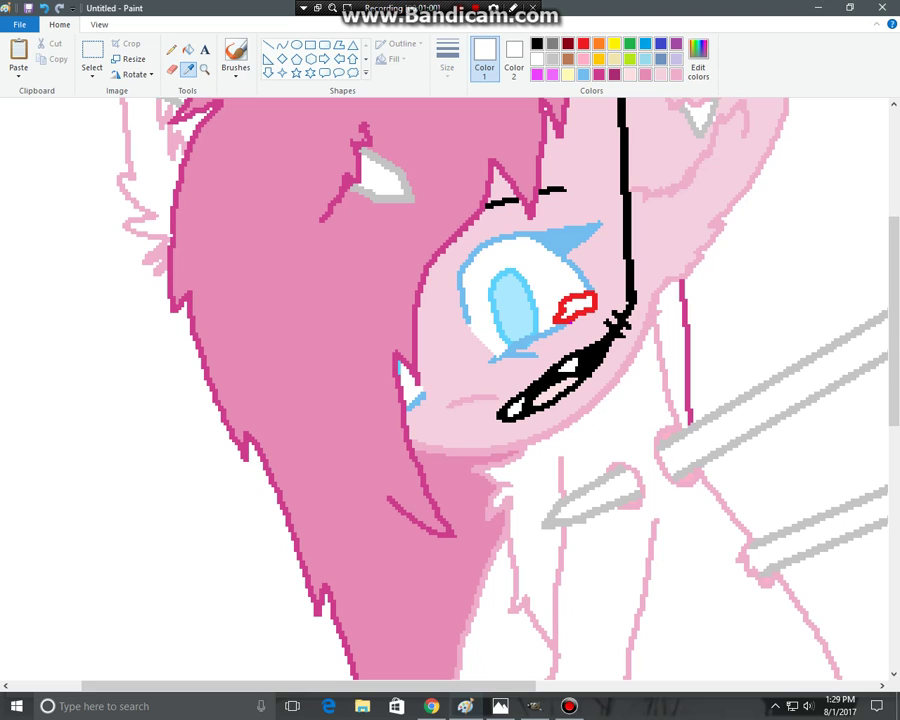
left_click(450, 330)
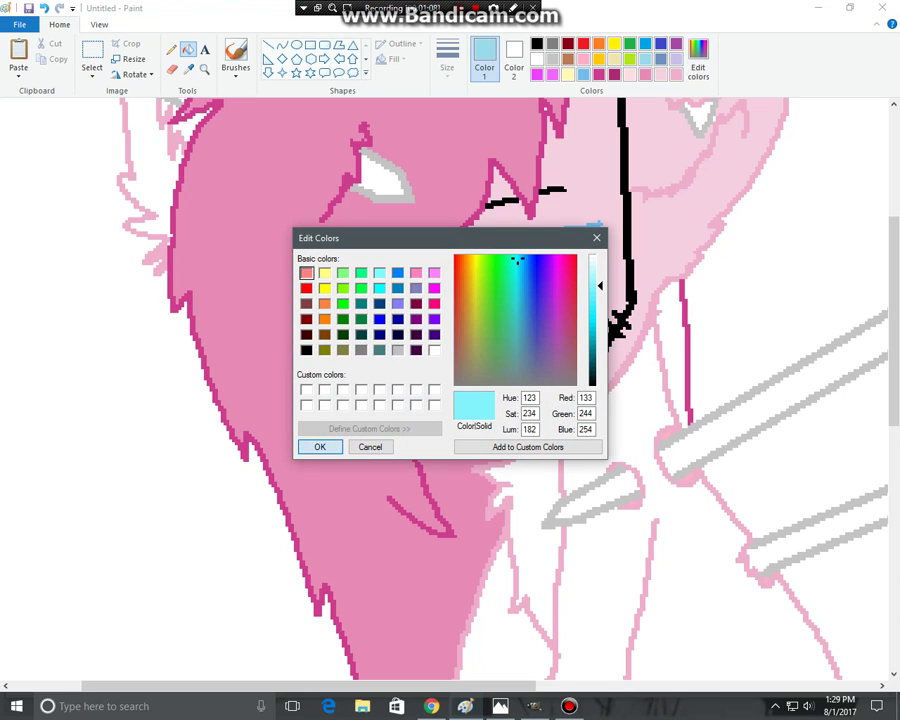
key("Return")
left_click(578, 305)
left_click(575, 305)
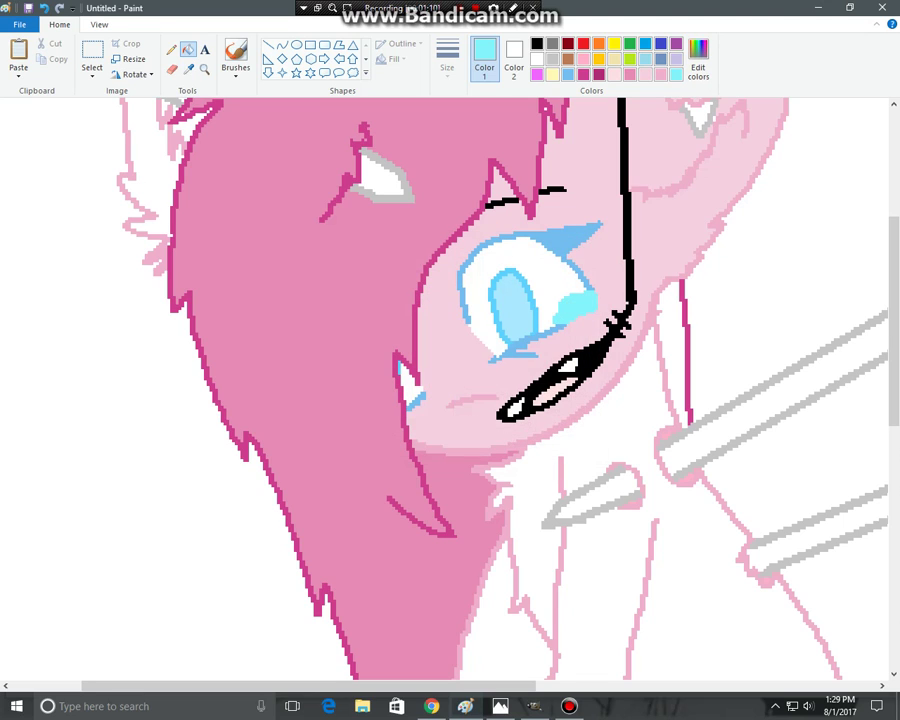
left_click(236, 55)
left_click(537, 59)
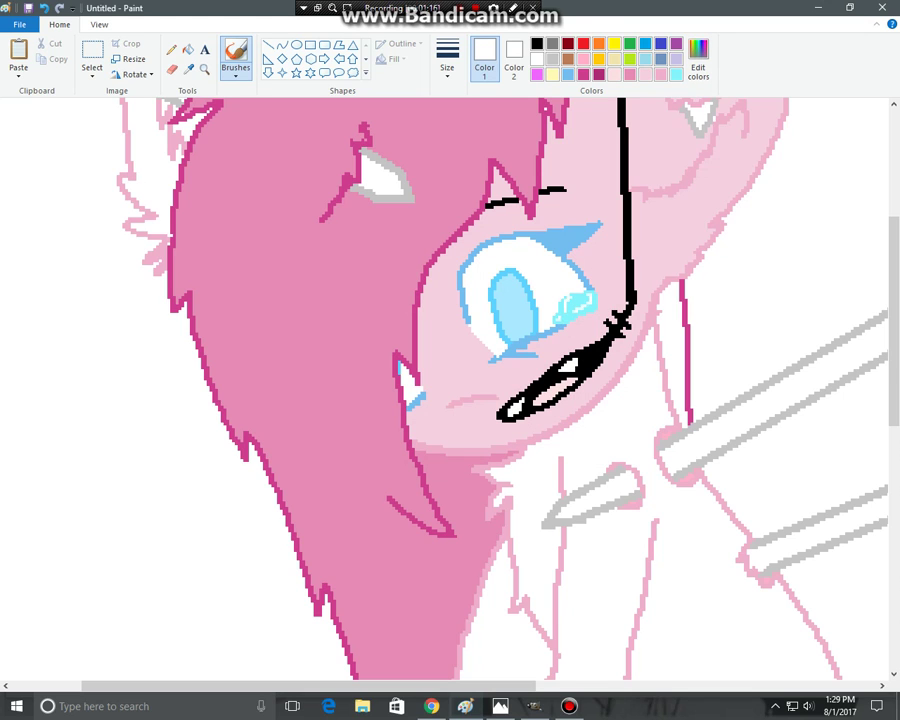
- Mix a light grey fill colour with RGB 223, 223, 223 for the spikes
left_click(99, 24)
left_click(48, 60)
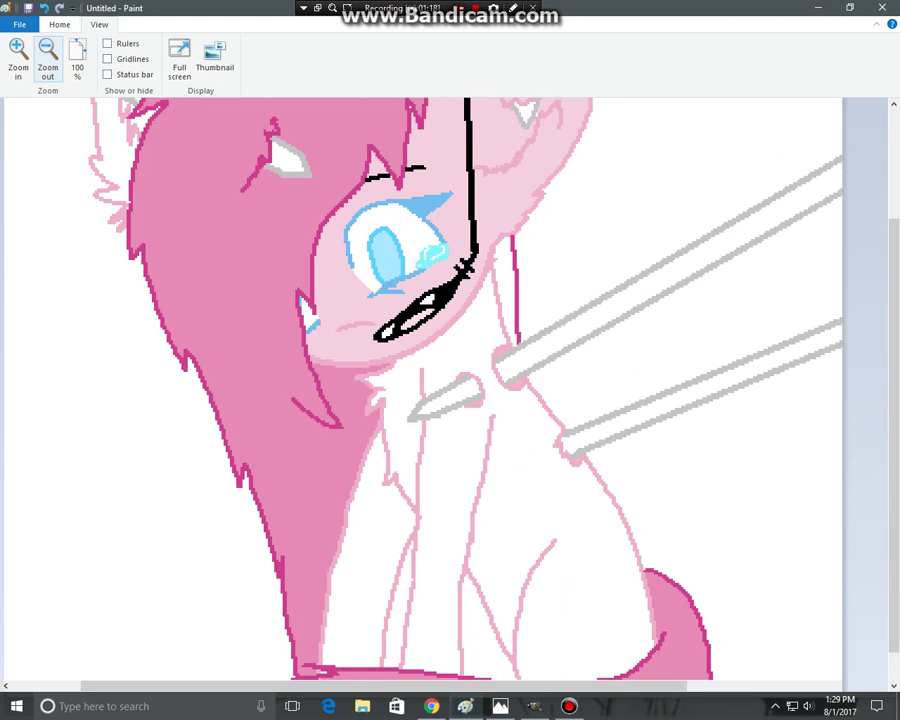
left_click(48, 60)
scroll(450, 390, "up", 2)
left_click(59, 24)
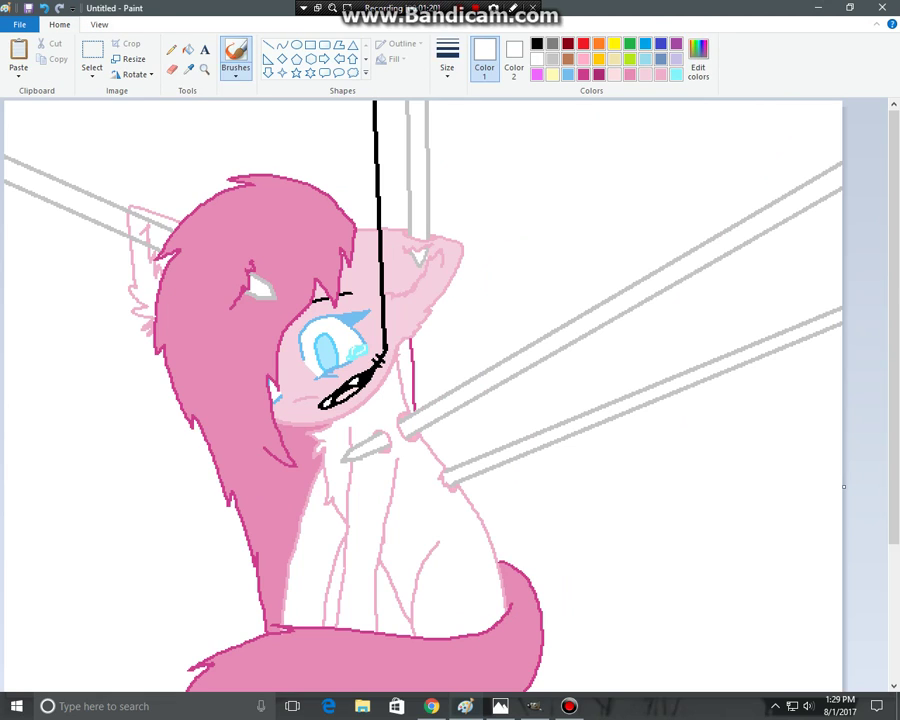
left_click(188, 48)
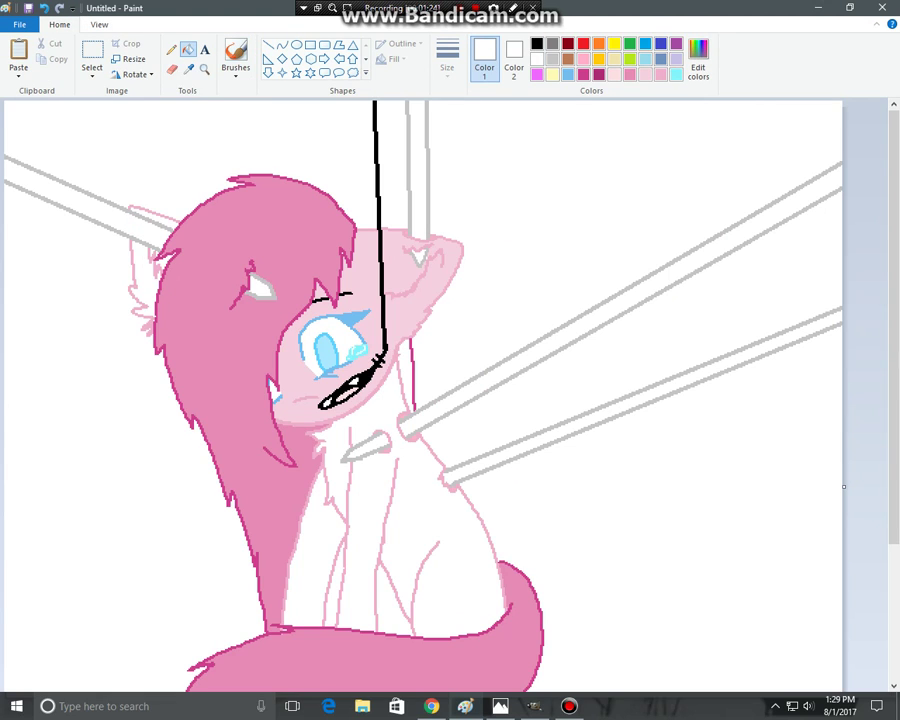
left_click(553, 58)
left_click(698, 60)
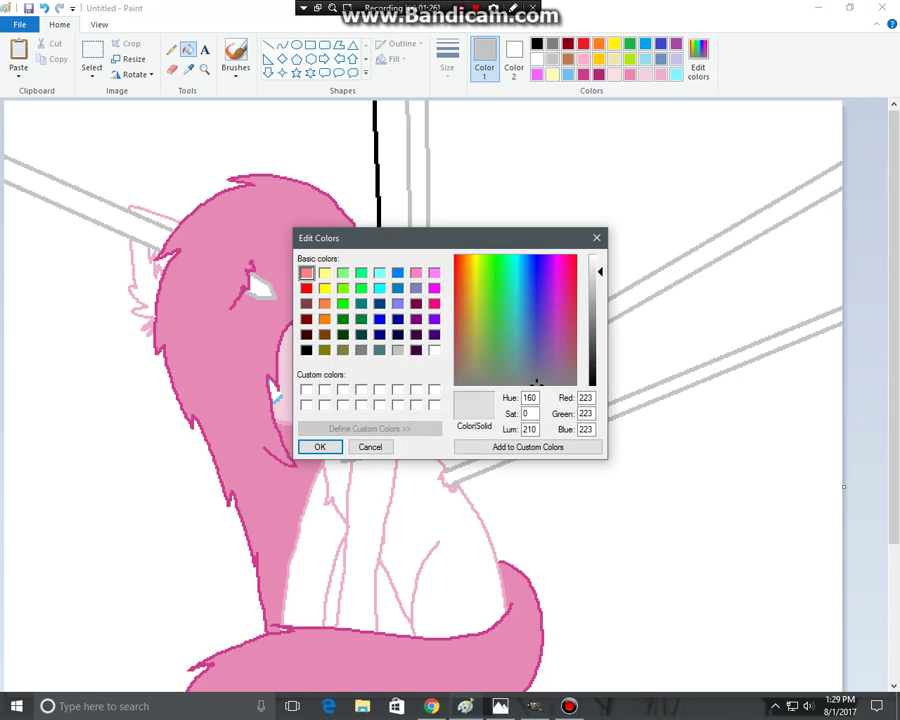
left_click(320, 446)
- Fill the spike shafts and the tip showing through the hair with the light grey
left_click(50, 185)
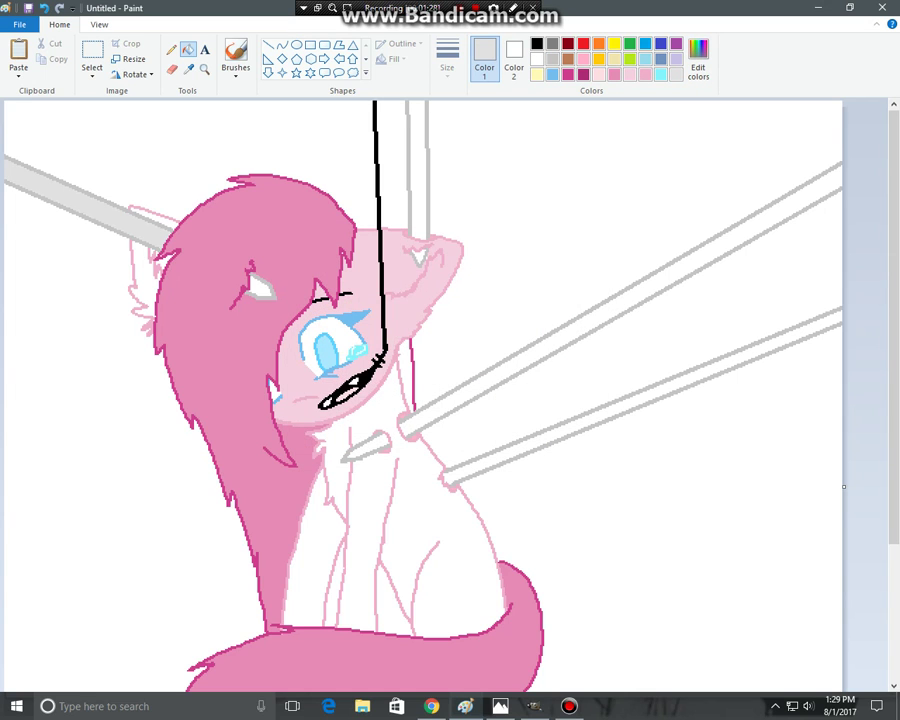
left_click(258, 287)
left_click(417, 170)
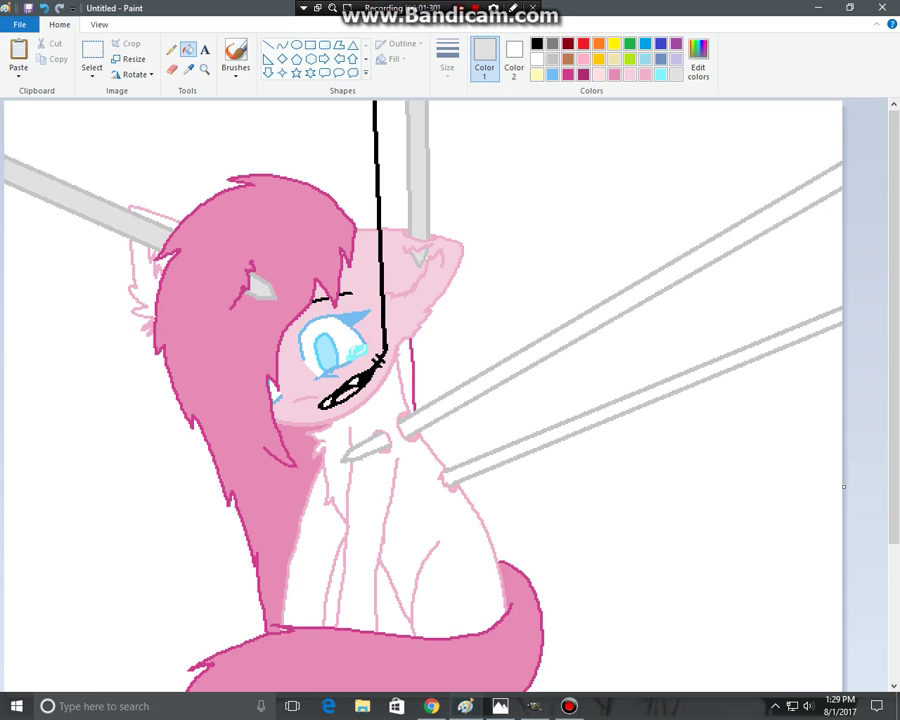
left_click(620, 302)
left_click(650, 396)
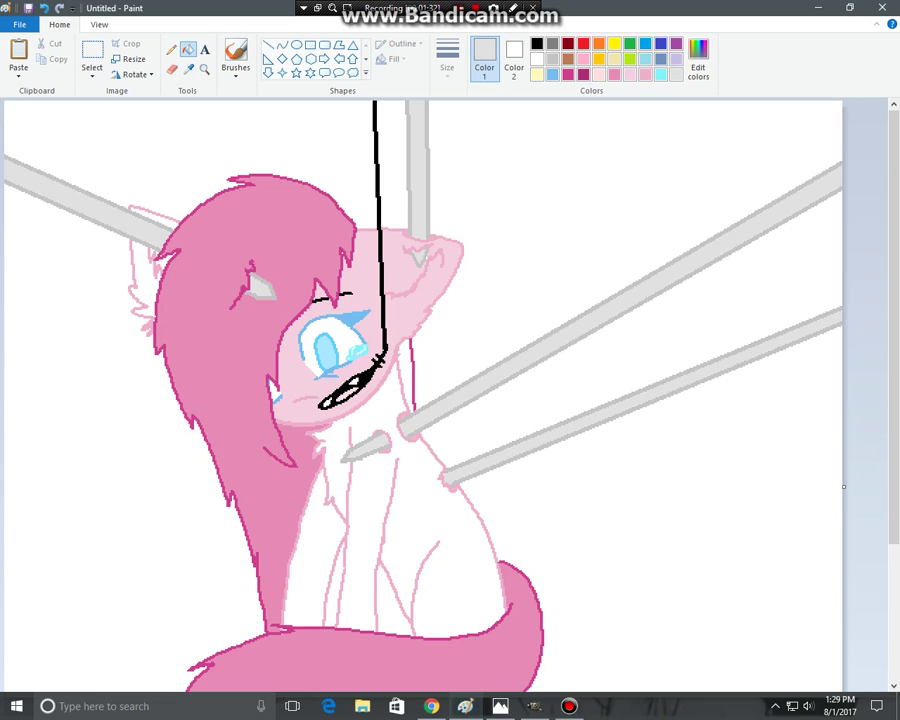
- Draw a dark red blood patch with the pencil where the vertical spike enters the ear
scroll(604, 226, "down", 3)
scroll(604, 226, "up", 3)
left_click(204, 69)
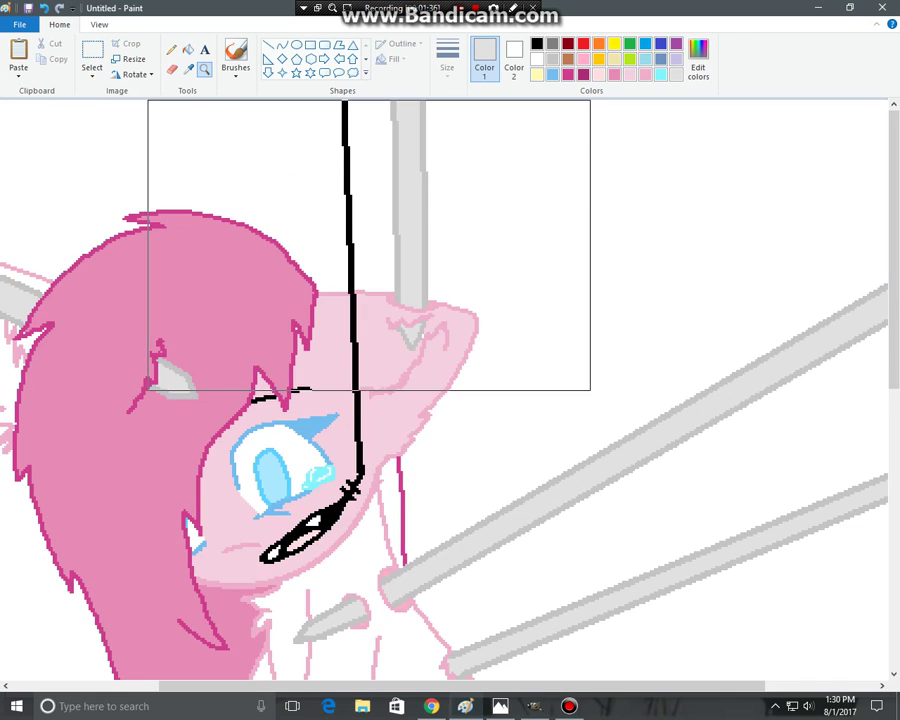
left_click(367, 245)
left_click(234, 283)
left_click(172, 49)
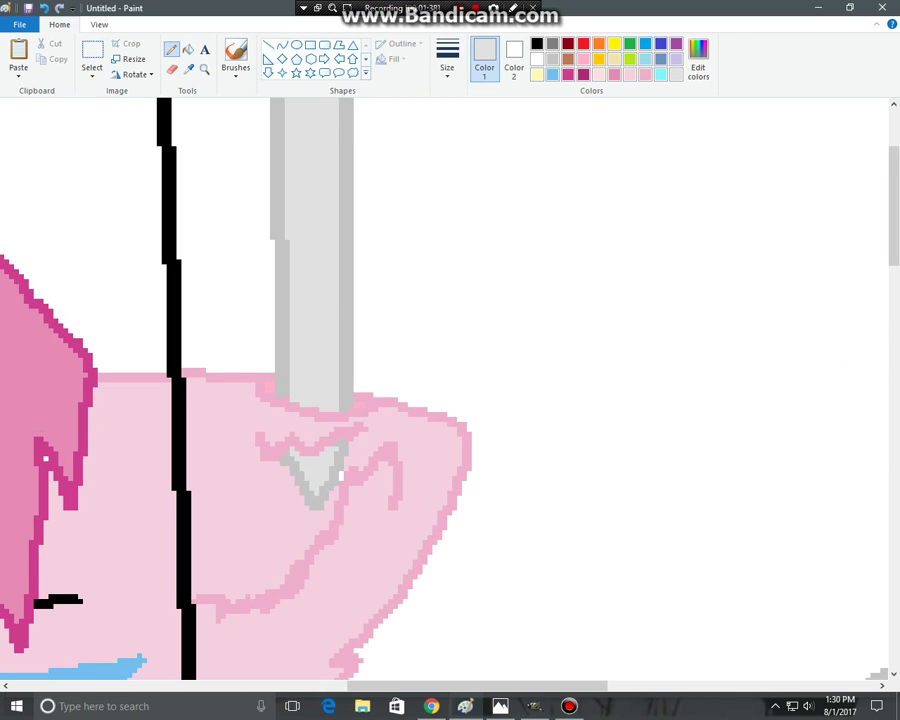
left_click(568, 43)
mouse_move(262, 378)
left_mouse_down()
mouse_move(265, 392)
mouse_move(328, 412)
mouse_move(372, 408)
left_mouse_up()
mouse_move(279, 388)
left_mouse_down()
mouse_move(288, 300)
mouse_move(305, 372)
mouse_move(345, 385)
left_mouse_up()
mouse_move(287, 330)
left_mouse_down()
mouse_move(292, 390)
mouse_move(330, 395)
left_mouse_up()
left_click_drag(290, 360, 292, 374)
- Add dark red splatters on the vertical spike's shaft and blood drips running down the ear from its wound and tip
mouse_move(318, 244)
left_mouse_down()
mouse_move(310, 270)
mouse_move(319, 331)
left_mouse_up()
left_click_drag(302, 193, 316, 214)
left_click_drag(355, 398, 373, 478)
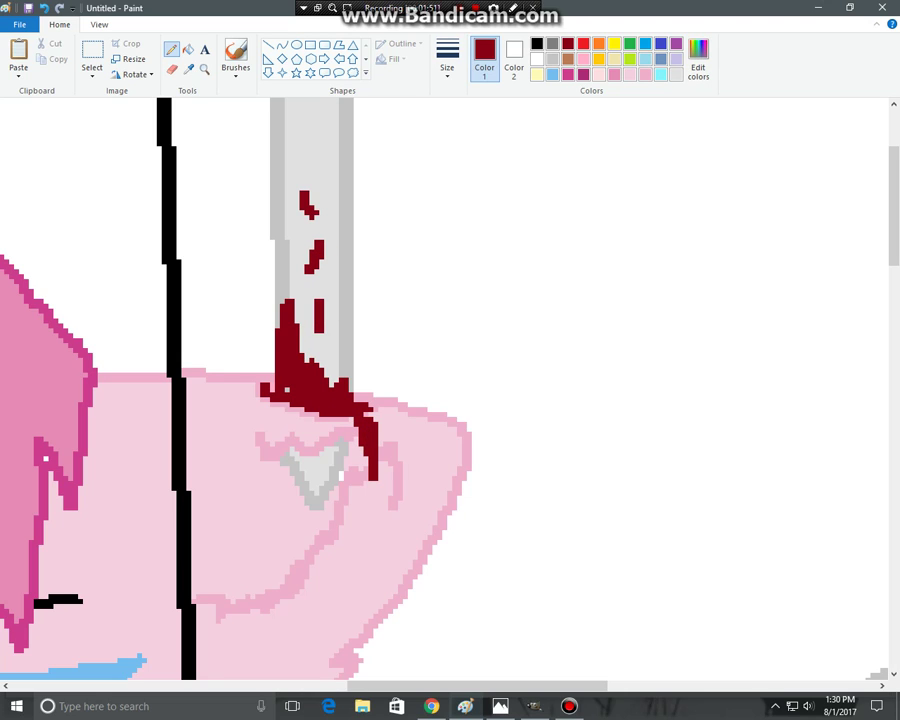
mouse_move(288, 452)
left_mouse_down()
mouse_move(310, 479)
mouse_move(290, 497)
mouse_move(303, 602)
left_mouse_up()
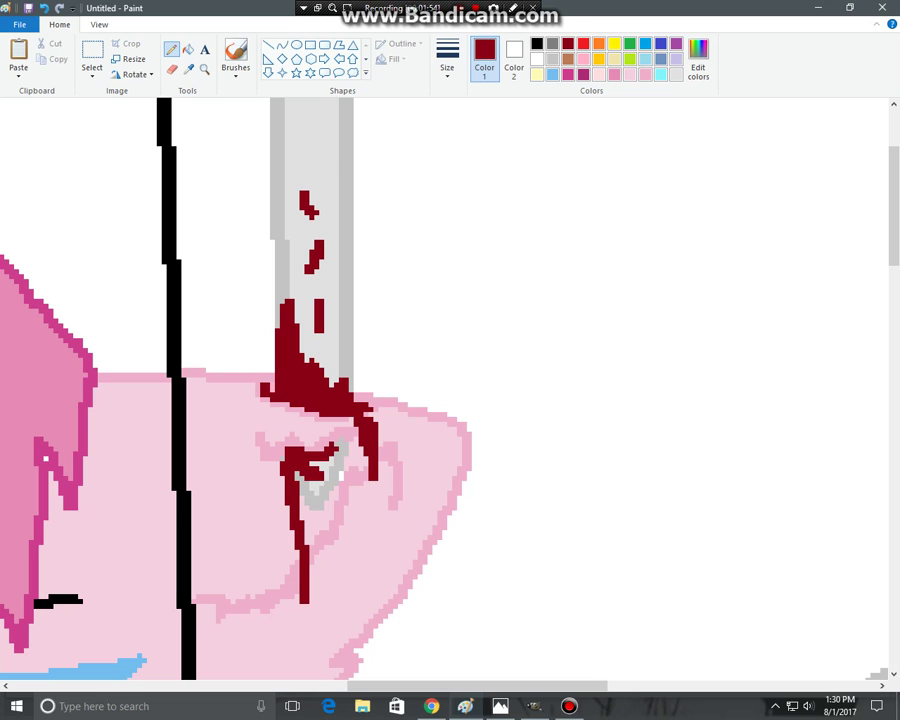
- Draw a dark red blood patch with the pencil where the upper diagonal spike enters the neck
left_click(99, 24)
left_click(47, 62)
left_click(47, 62)
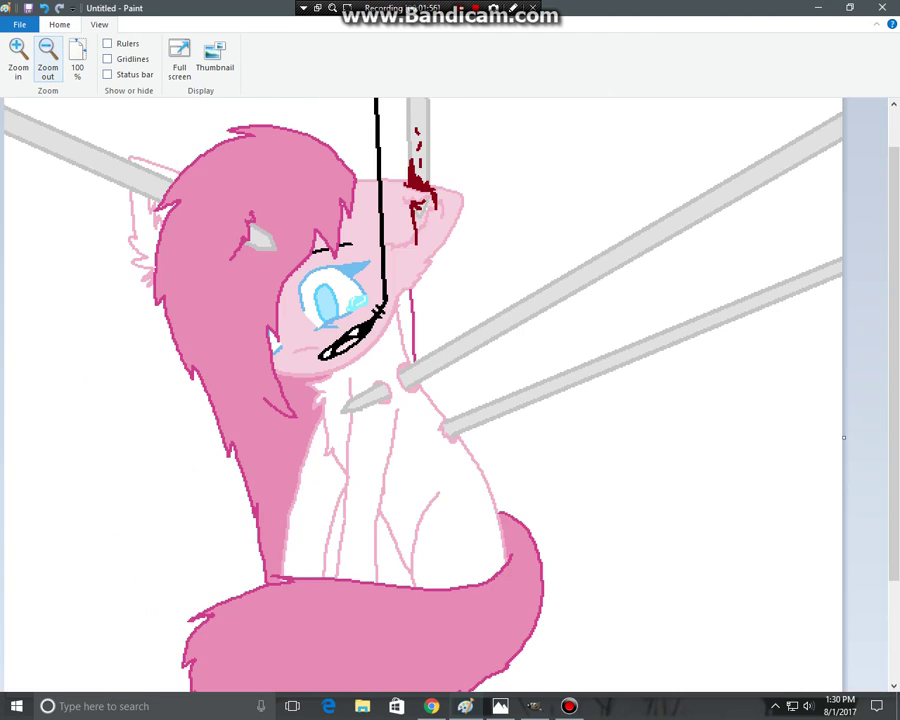
left_click(47, 62)
left_click(59, 24)
left_click(204, 69)
left_click(215, 240)
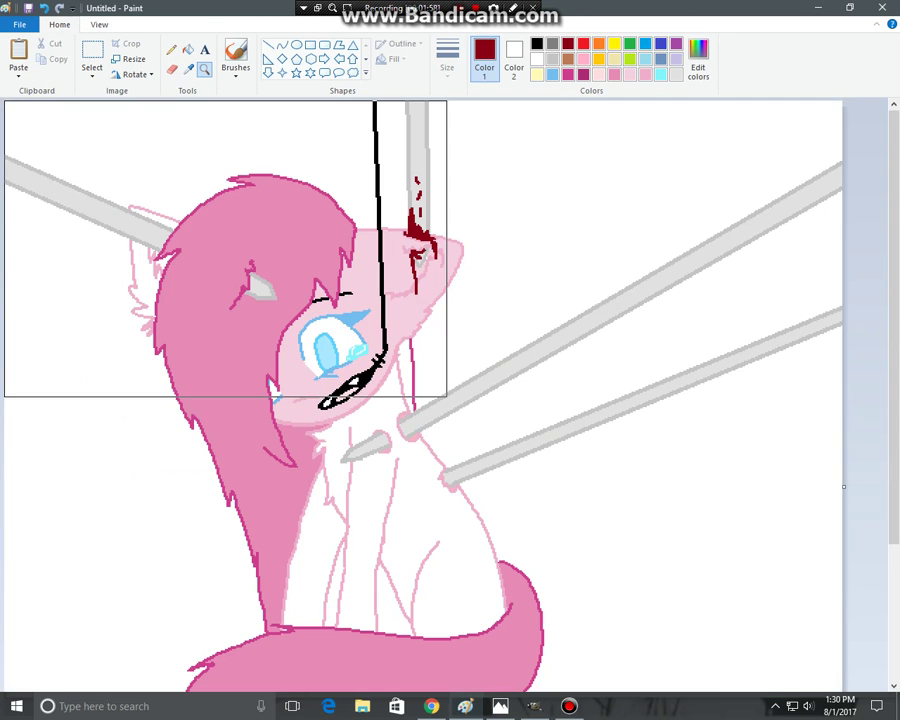
left_click(386, 389)
left_click(386, 389)
left_click(386, 389)
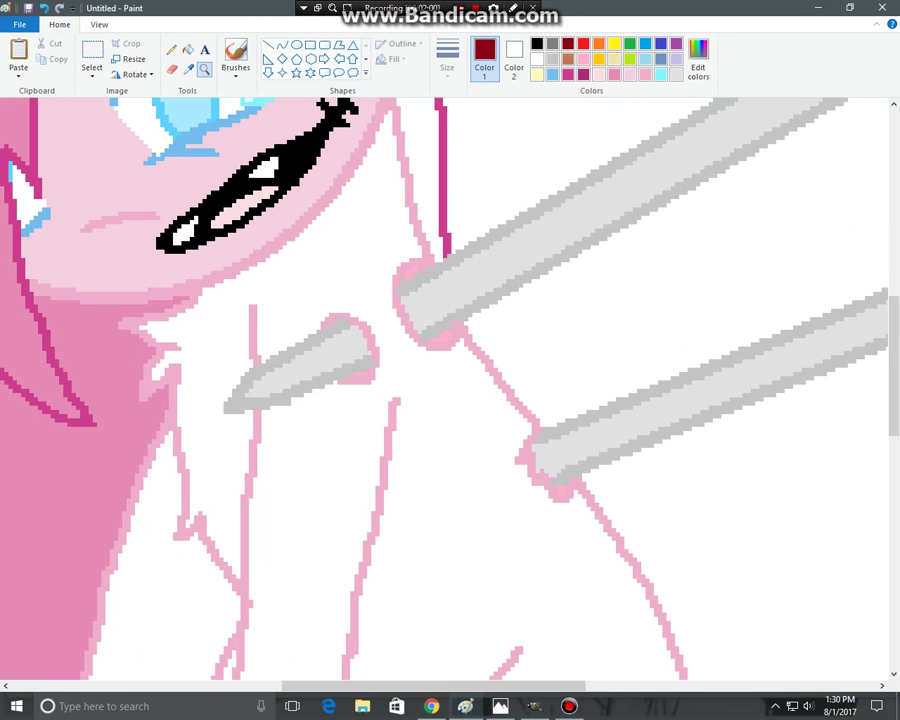
mouse_move(398, 290)
left_mouse_down()
mouse_move(465, 274)
mouse_move(470, 305)
mouse_move(498, 290)
mouse_move(420, 305)
mouse_move(445, 310)
left_mouse_up()
- Draw dark red blood over the base of the spike tip on the chest, with a drip and drop below it
mouse_move(326, 336)
left_mouse_down()
mouse_move(358, 328)
mouse_move(372, 362)
mouse_move(253, 415)
mouse_move(262, 455)
left_mouse_up()
left_click(267, 475)
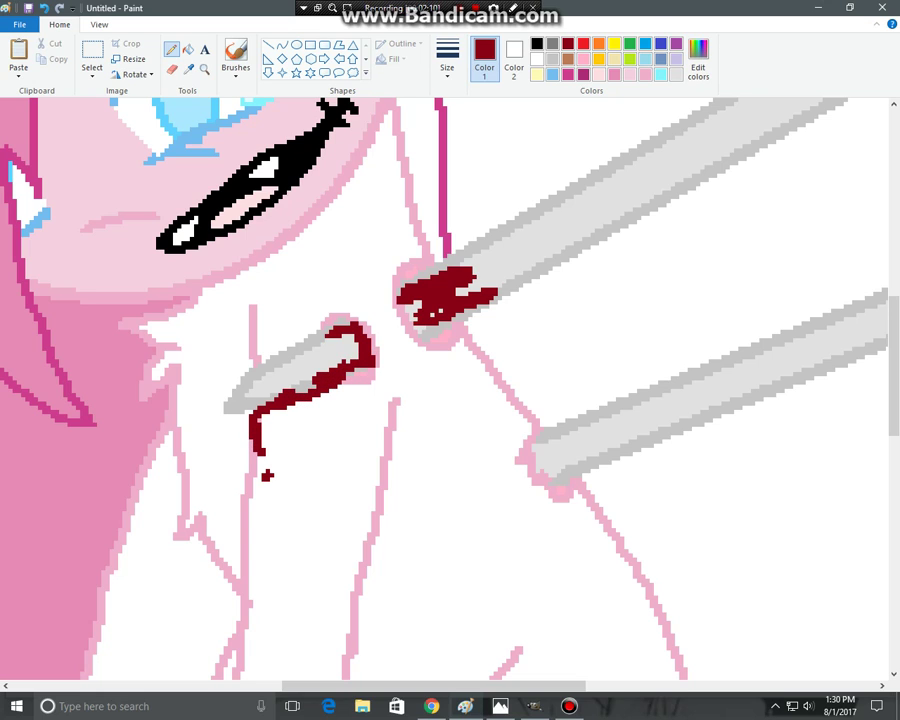
mouse_move(360, 340)
left_mouse_down()
mouse_move(345, 365)
mouse_move(285, 378)
left_mouse_up()
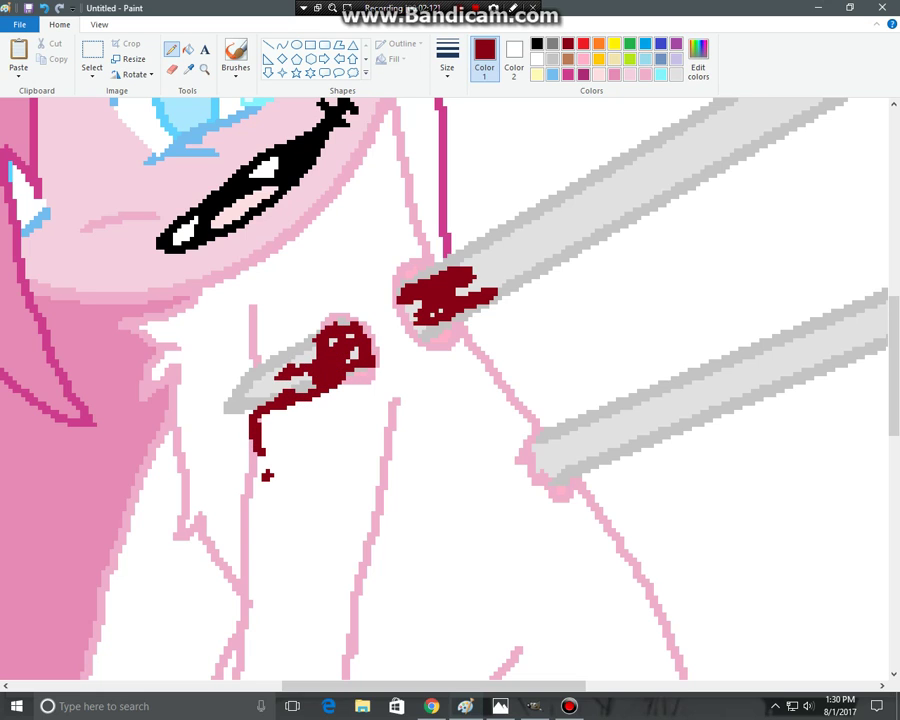
- Add three dark red splatters along the upper diagonal spike's shaft
left_click_drag(490, 262, 511, 249)
mouse_move(555, 244)
left_mouse_down()
mouse_move(565, 238)
mouse_move(538, 260)
left_mouse_up()
left_click_drag(598, 200, 566, 222)
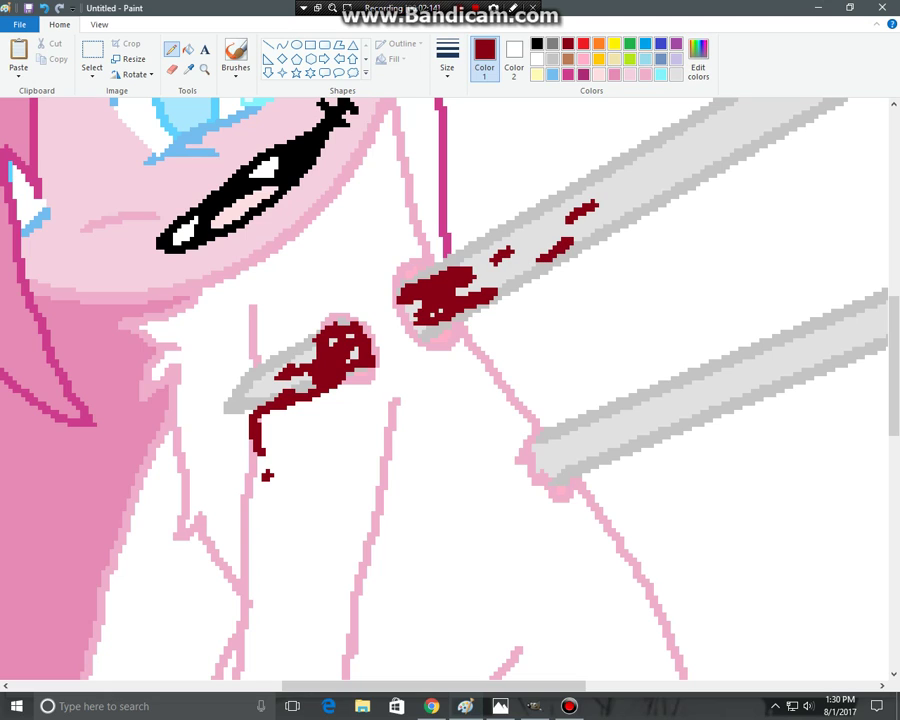
- Draw a blood drip and drop under the neck wound, and a thicker drip beneath the spike tip on the chest
left_click(426, 360)
mouse_move(438, 332)
left_mouse_down()
mouse_move(426, 361)
mouse_move(432, 408)
left_mouse_up()
left_click(437, 455)
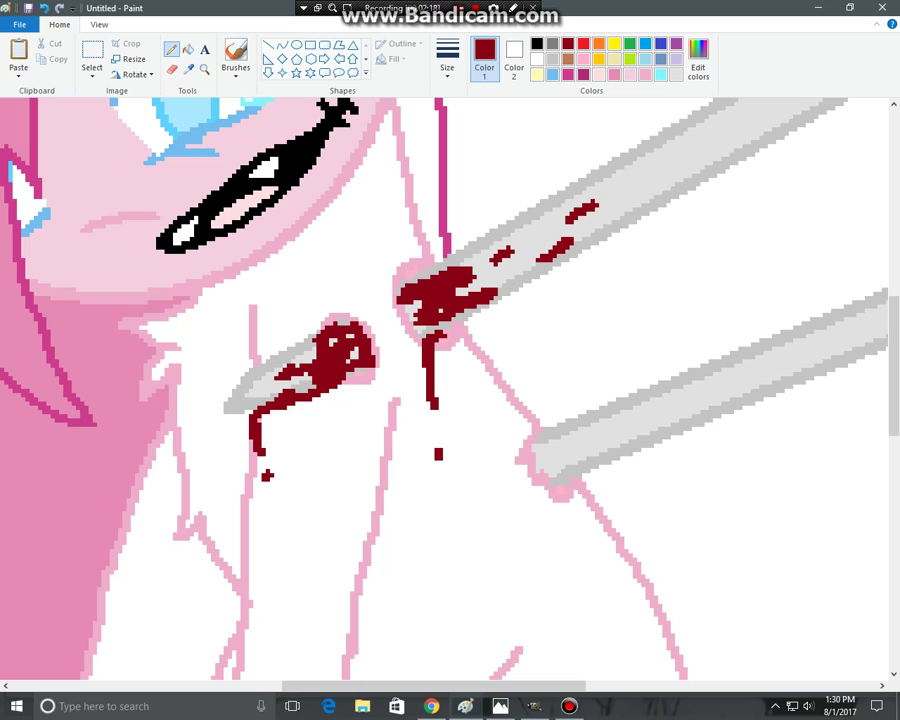
left_click_drag(295, 398, 295, 500)
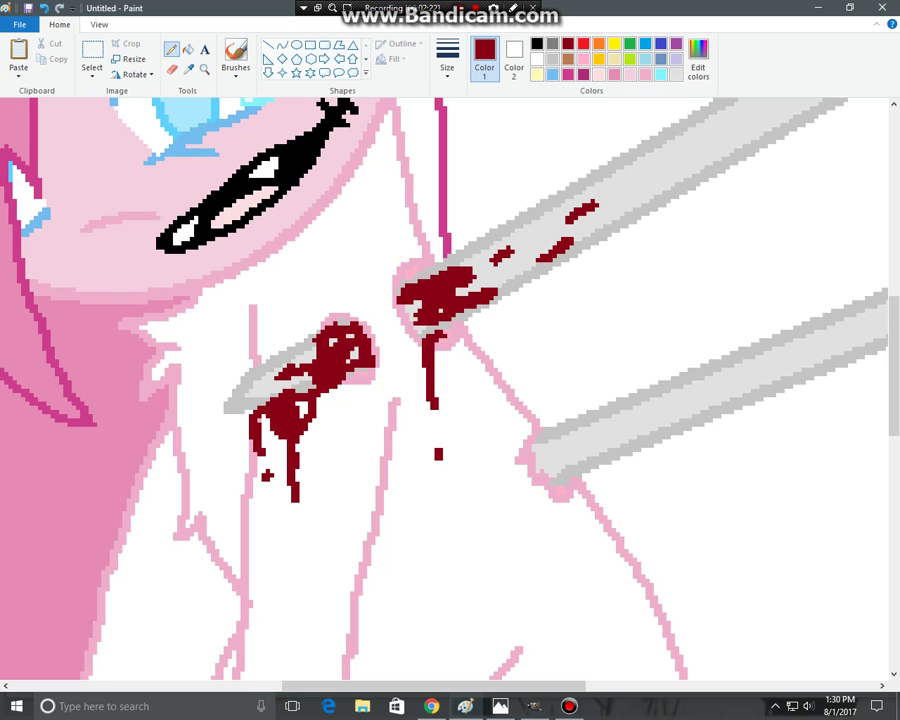
- Add a white highlight in the blood beneath the chest spike tip, and fill the neck and body with the face's light pink
left_click(537, 58)
left_click_drag(285, 403, 292, 411)
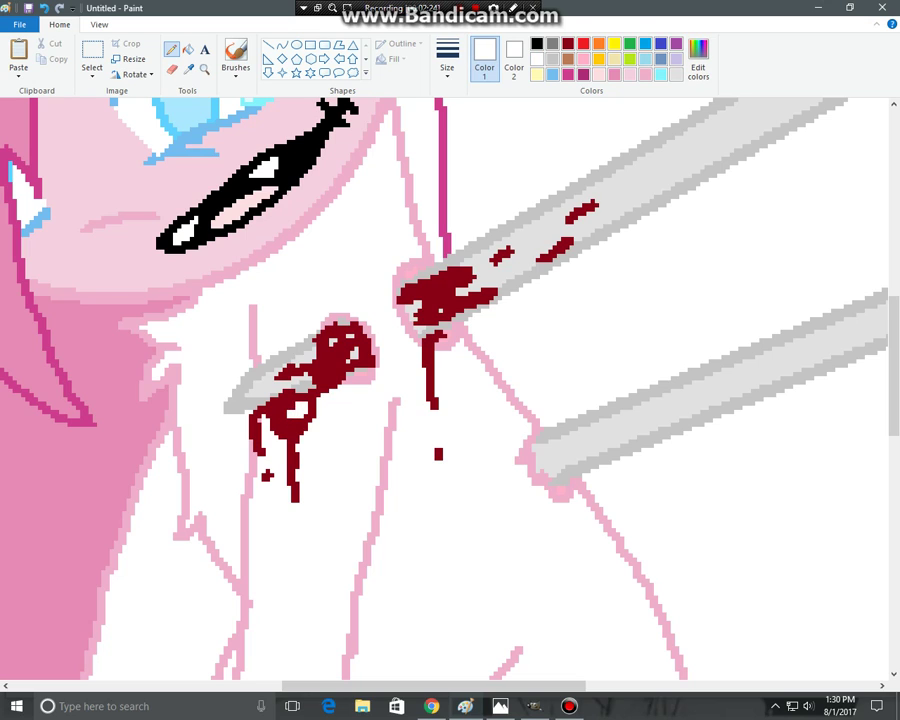
left_click(188, 48)
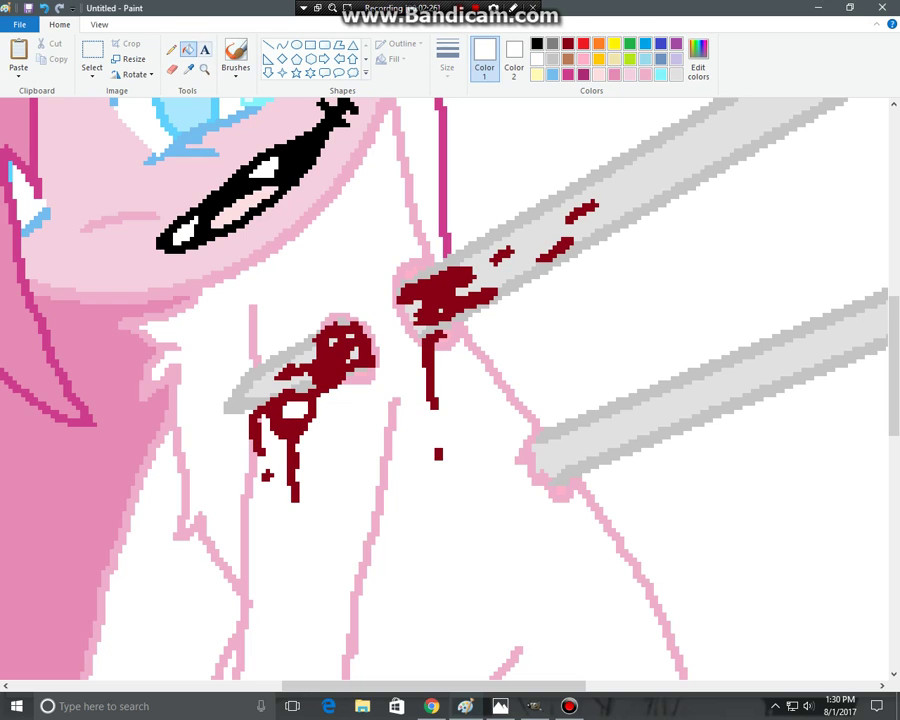
left_click(188, 69)
left_click(205, 288)
left_click(300, 560)
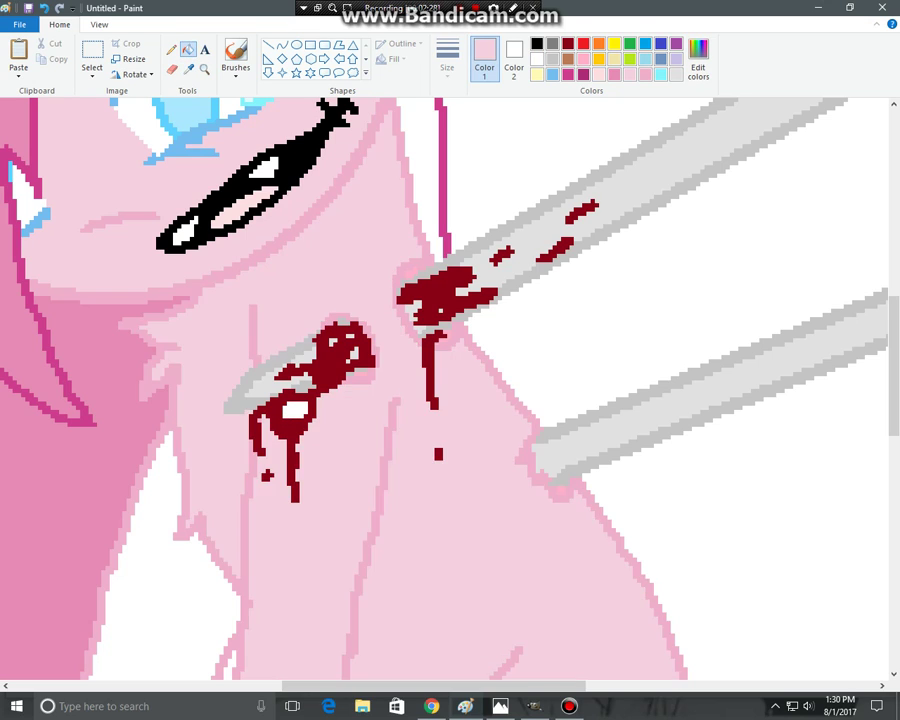
scroll(450, 390, "down", 3)
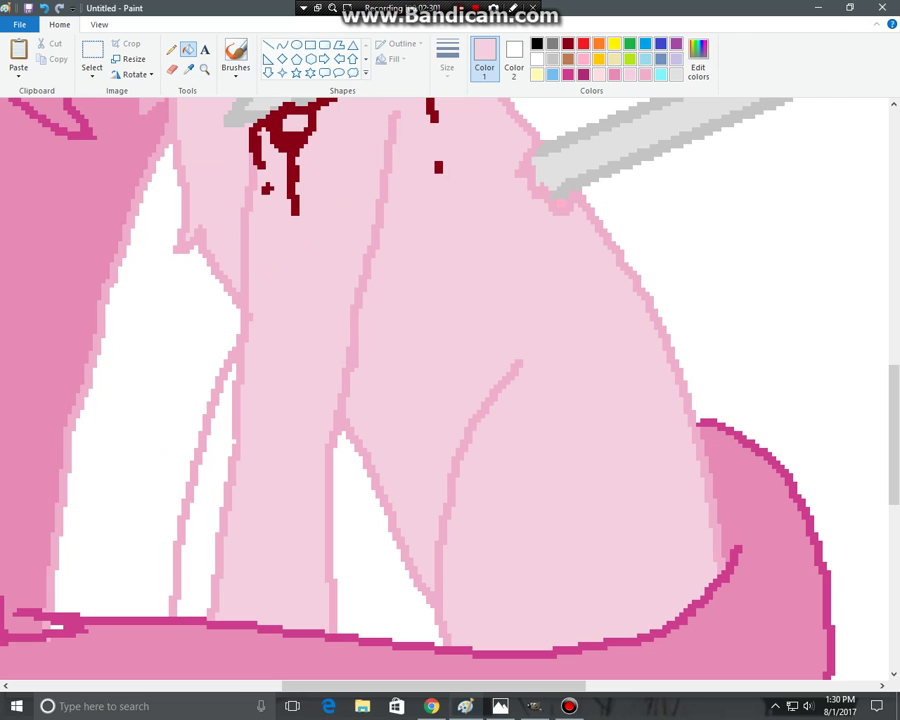
scroll(450, 390, "up", 9)
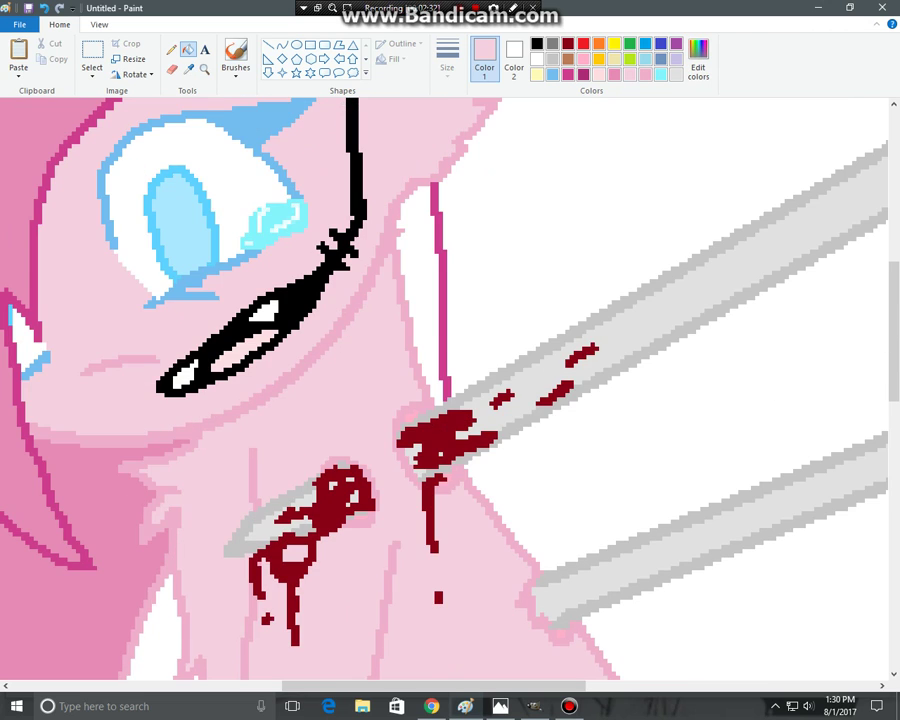
scroll(450, 390, "down", 2)
scroll(450, 390, "up", 2)
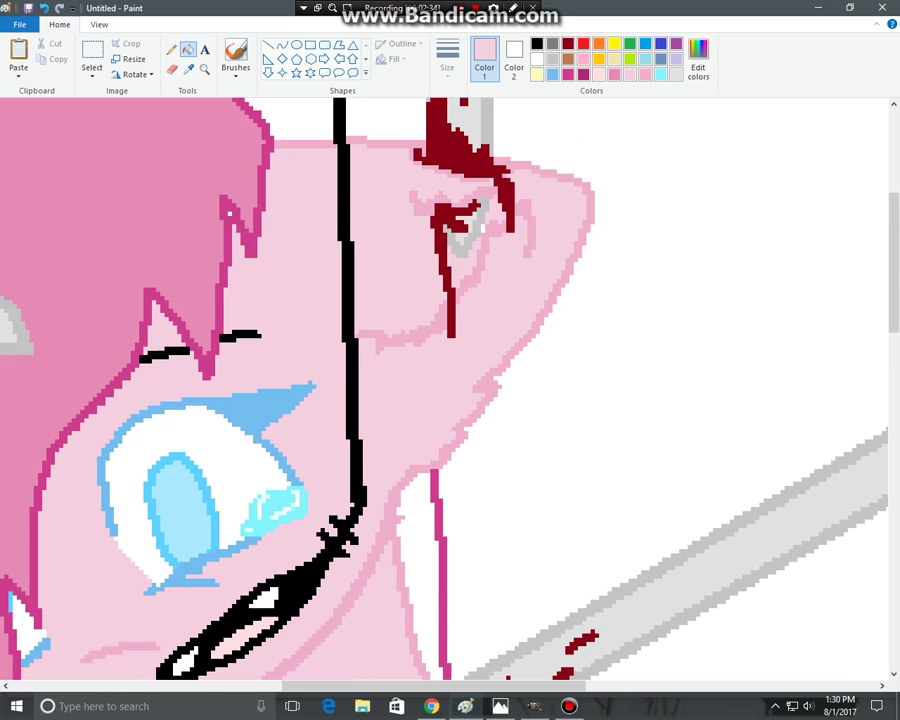
key("ctrl+z")
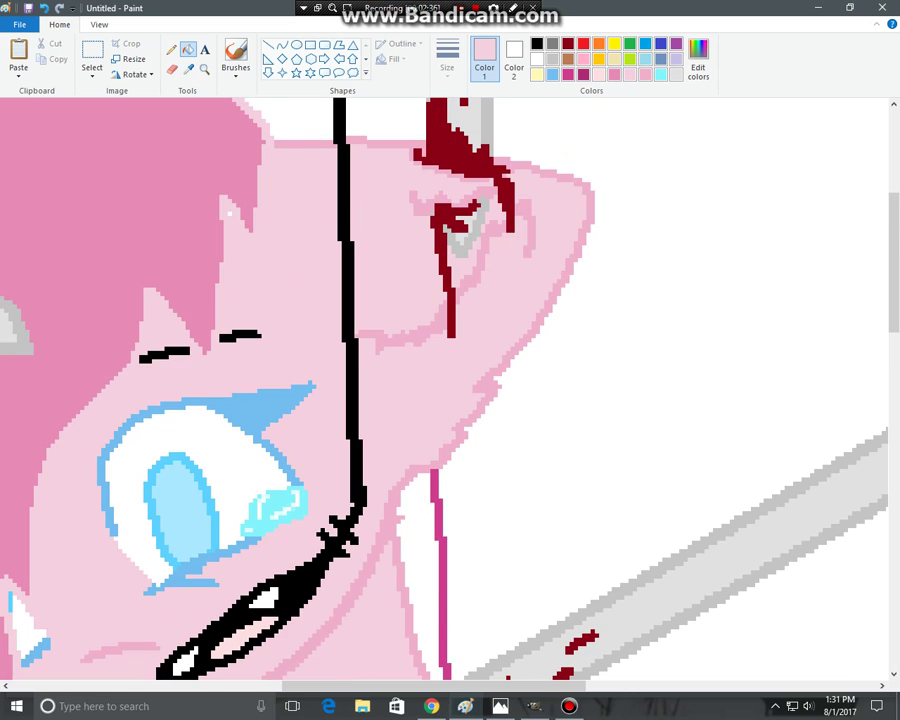
key("ctrl+y")
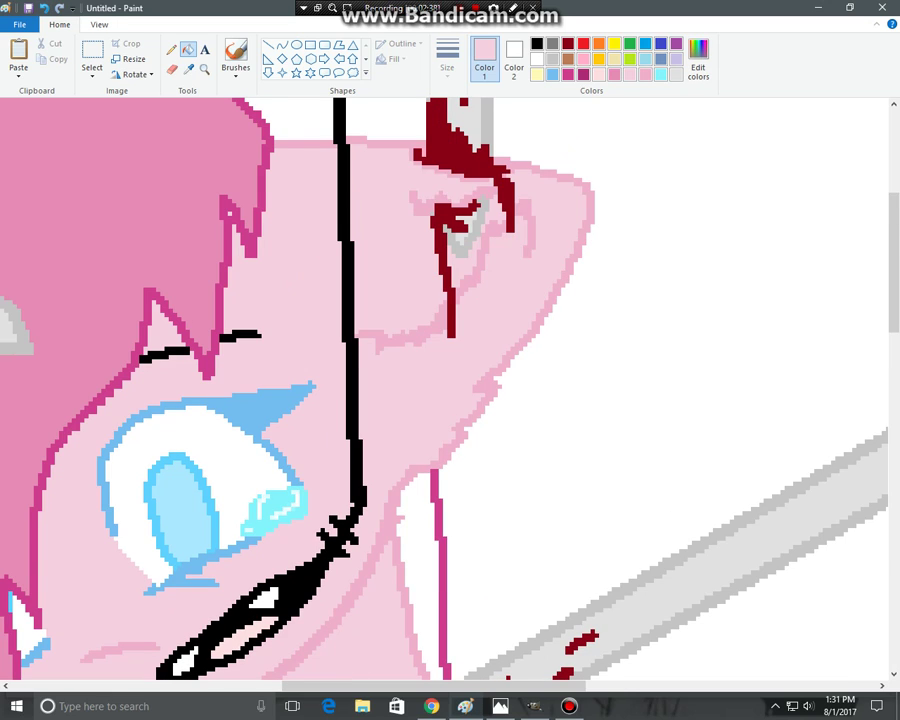
- Draw a dark red blood patch where the lower diagonal spike enters the back, with splatters along its shaft
left_click(99, 24)
left_click(47, 55)
left_click(47, 55)
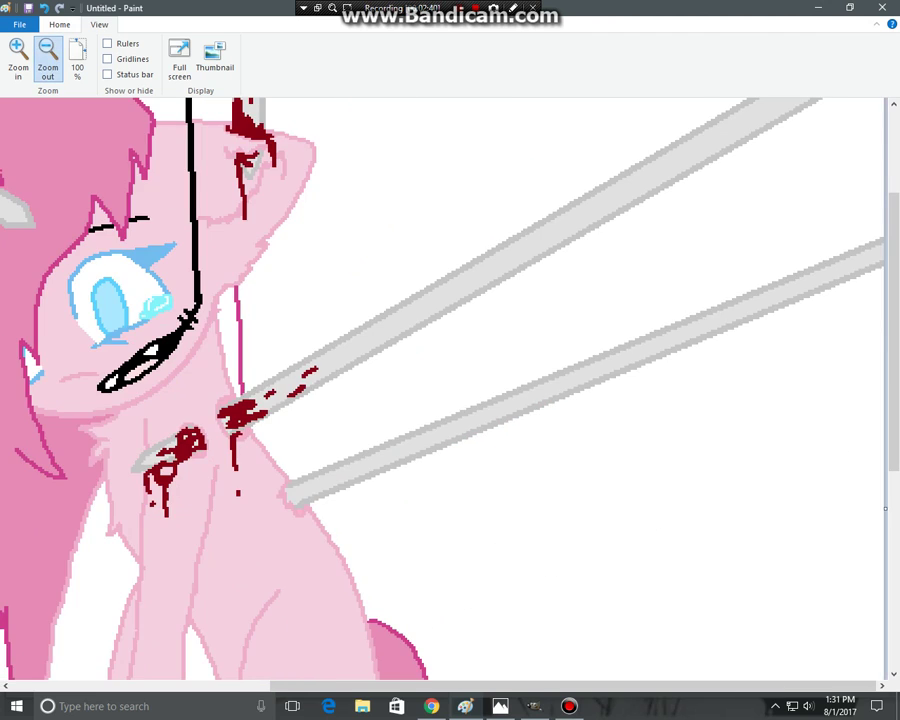
left_click(47, 55)
left_click(59, 24)
scroll(450, 390, "up", 2)
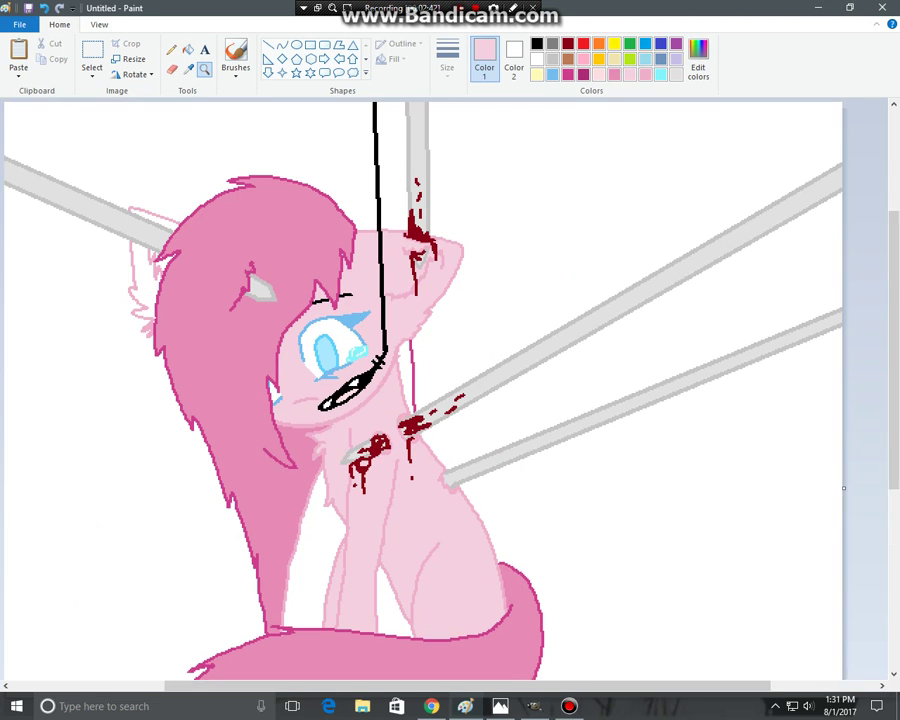
left_click(486, 490)
left_click(430, 459)
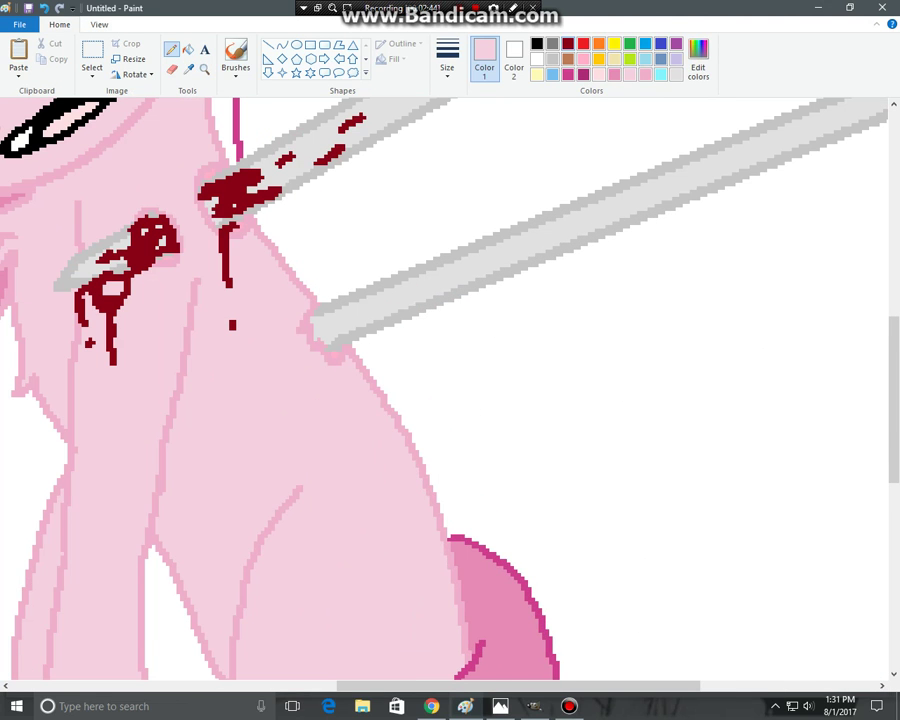
left_click(568, 43)
mouse_move(311, 306)
left_mouse_down()
mouse_move(318, 337)
mouse_move(336, 349)
mouse_move(412, 286)
mouse_move(325, 320)
left_mouse_up()
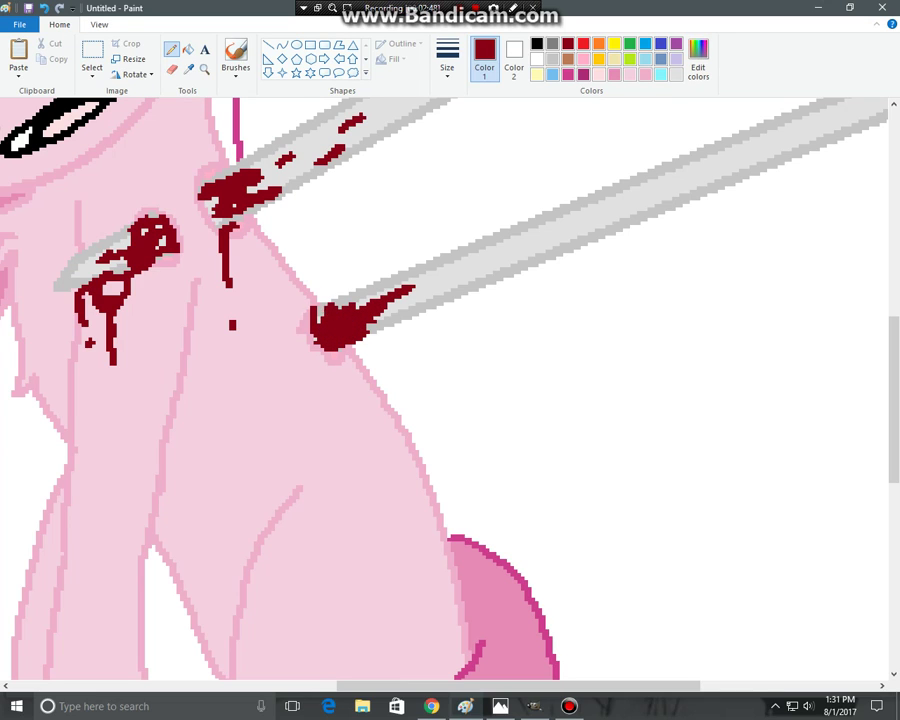
left_click_drag(436, 290, 520, 242)
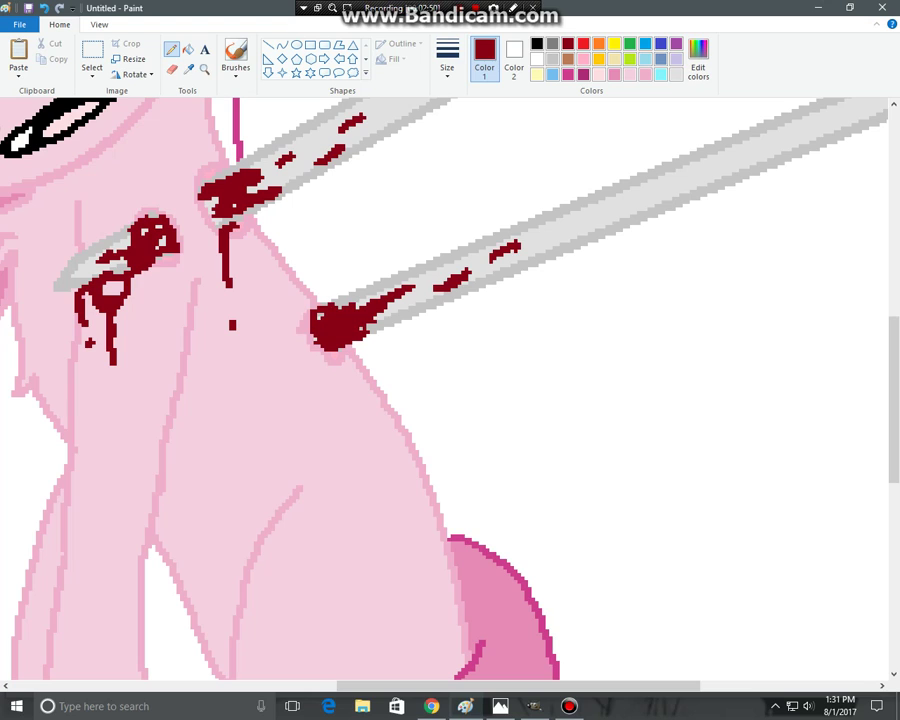
- Draw several long dark red blood drips running down the body from the back wound, with a drop beneath the longest
mouse_move(315, 325)
left_mouse_down()
mouse_move(288, 330)
mouse_move(322, 368)
mouse_move(320, 495)
left_mouse_up()
mouse_move(306, 333)
left_mouse_down()
mouse_move(308, 385)
mouse_move(321, 402)
left_mouse_up()
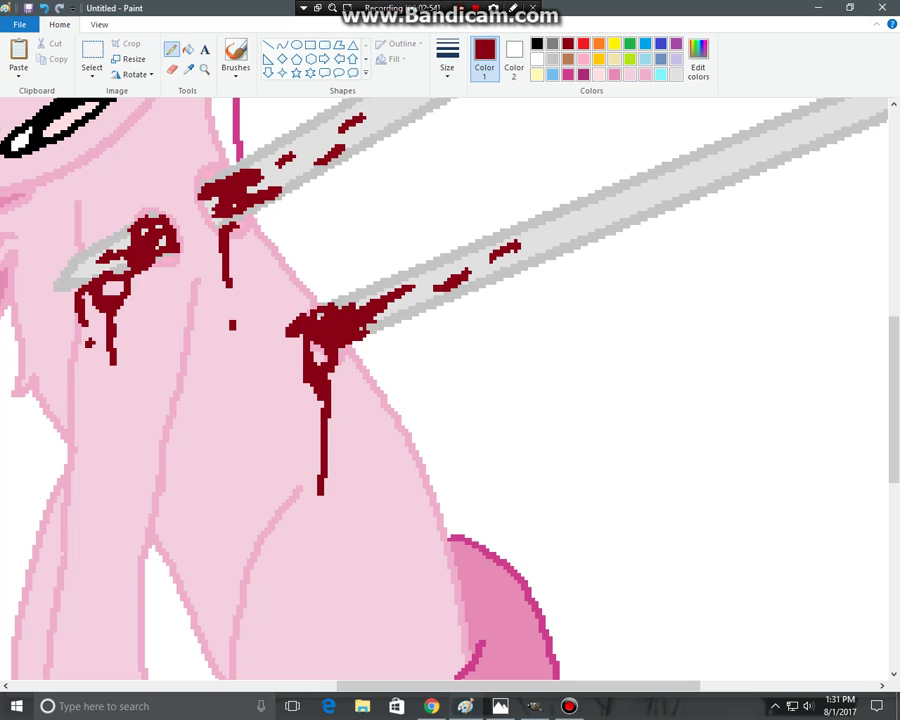
left_click_drag(337, 345, 343, 525)
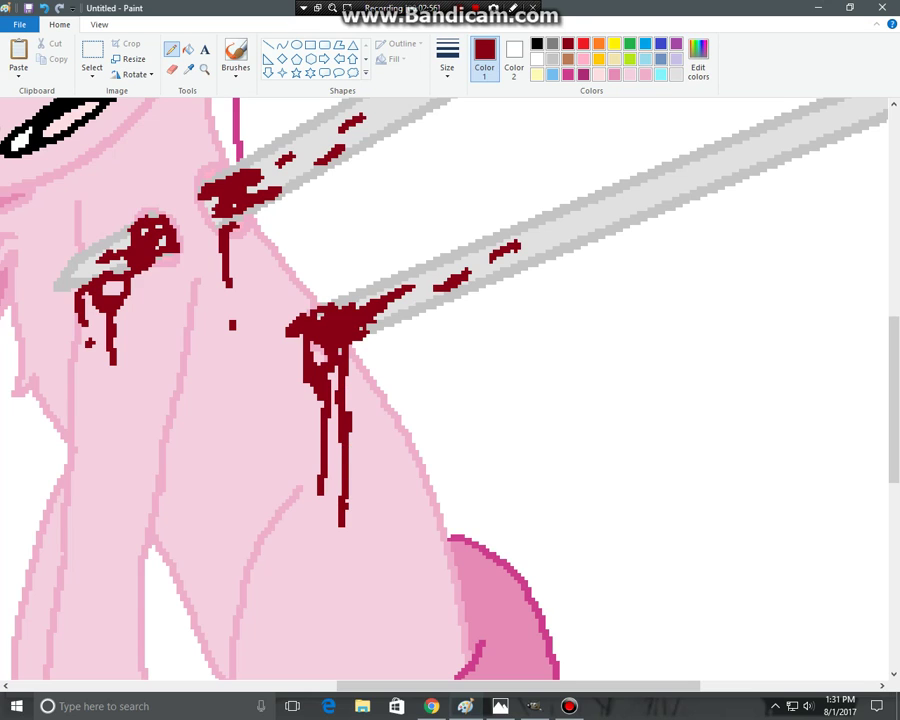
mouse_move(341, 430)
left_mouse_down()
mouse_move(339, 535)
mouse_move(324, 620)
left_mouse_up()
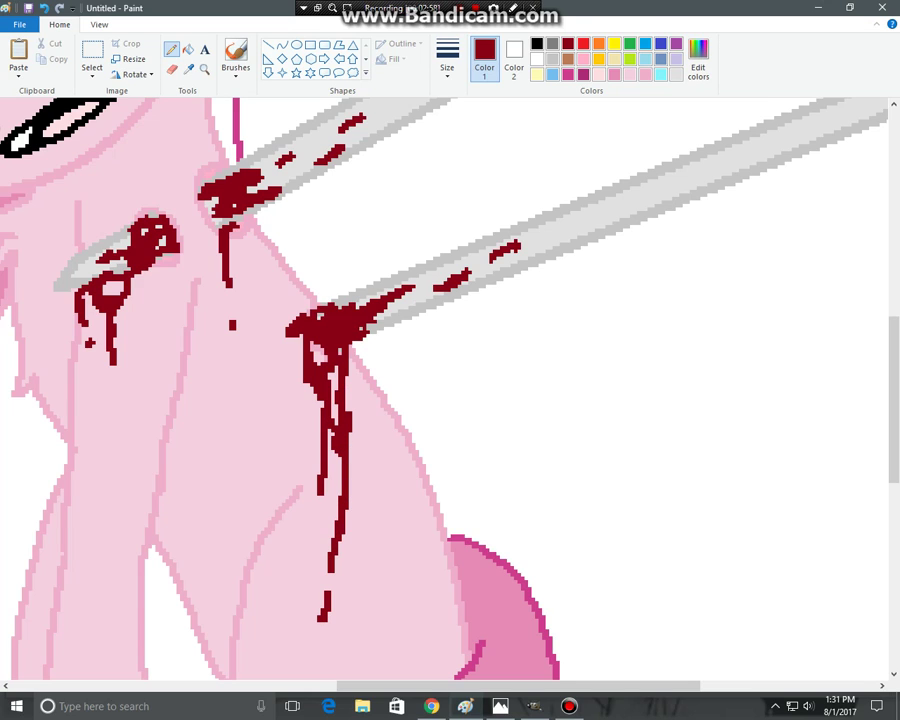
left_click_drag(302, 350, 296, 490)
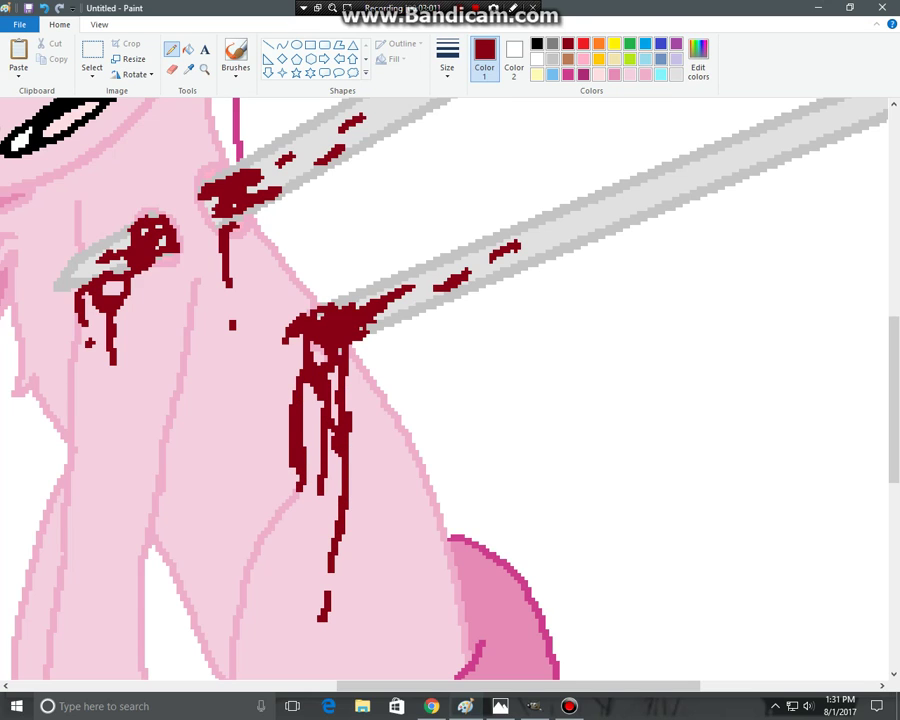
- Fill every section of the pierced ear behind the hair with the light pink sampled from the face
left_click(99, 24)
left_click(47, 56)
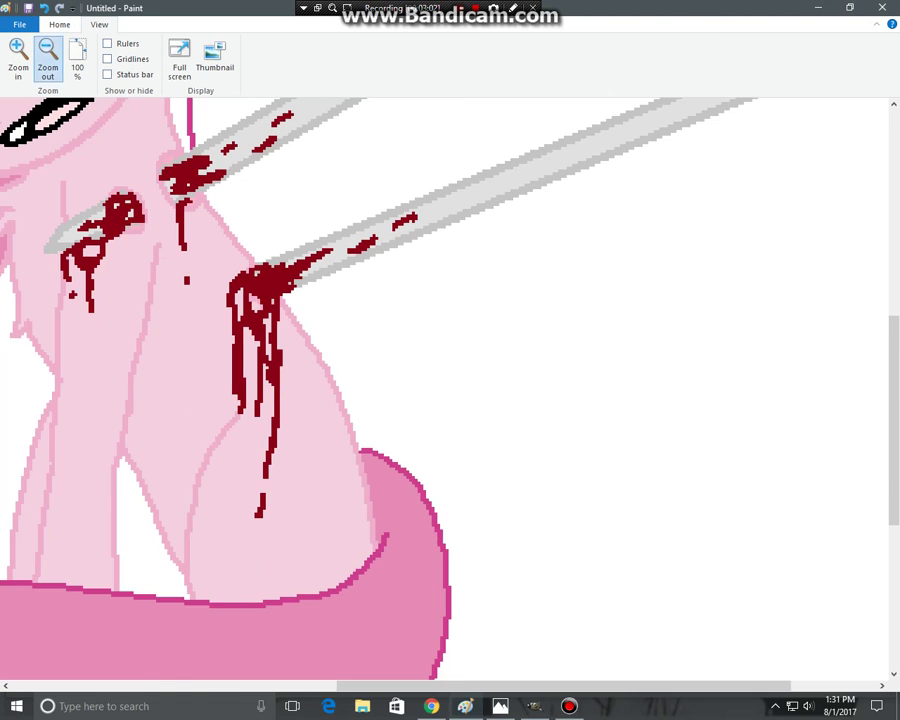
left_click(47, 56)
scroll(450, 390, "up", 3)
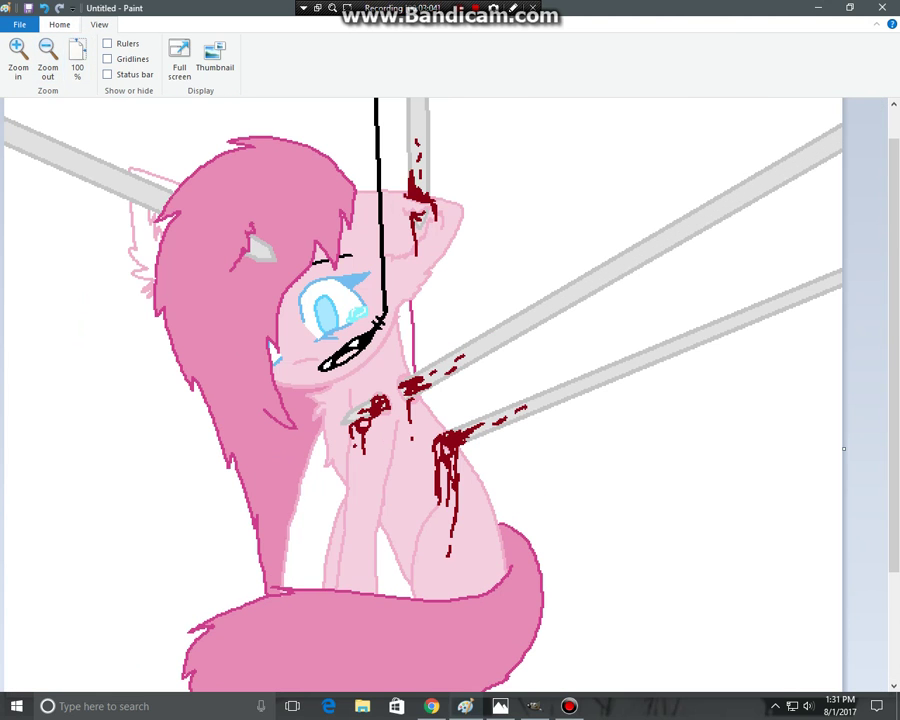
left_click(59, 24)
left_click(204, 69)
left_click(240, 240)
left_click(260, 250)
left_click(270, 250)
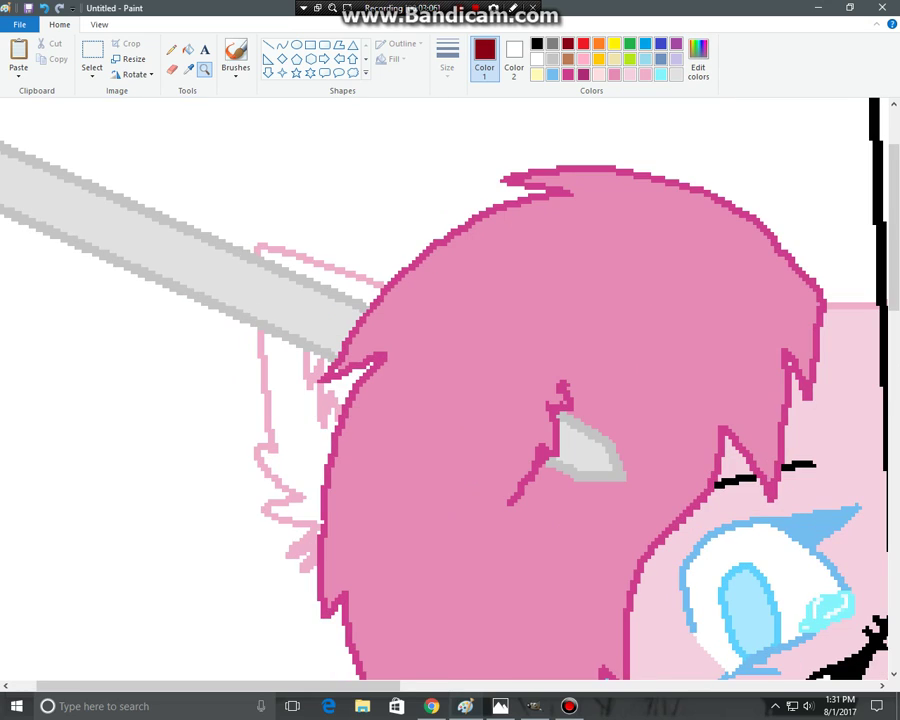
left_click(188, 69)
left_click(850, 400)
left_click(188, 49)
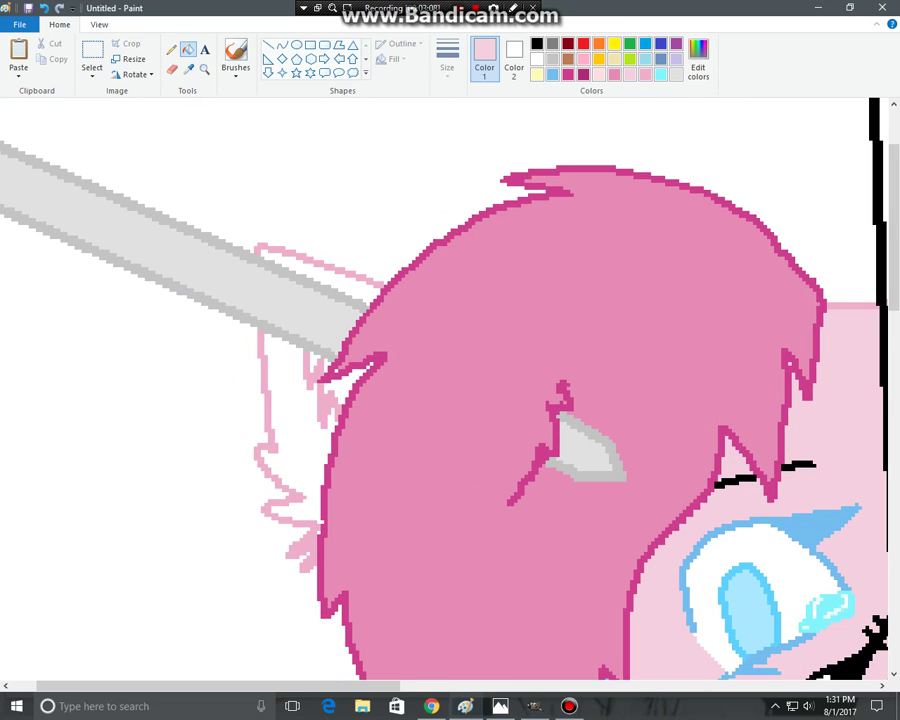
left_click(300, 262)
left_click(313, 362)
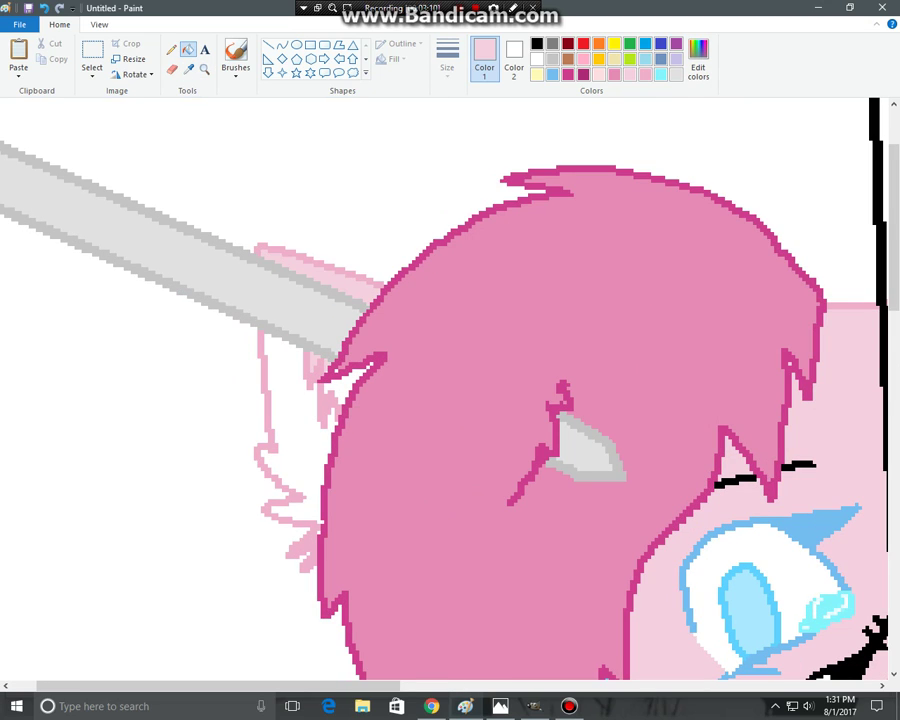
left_click(330, 395)
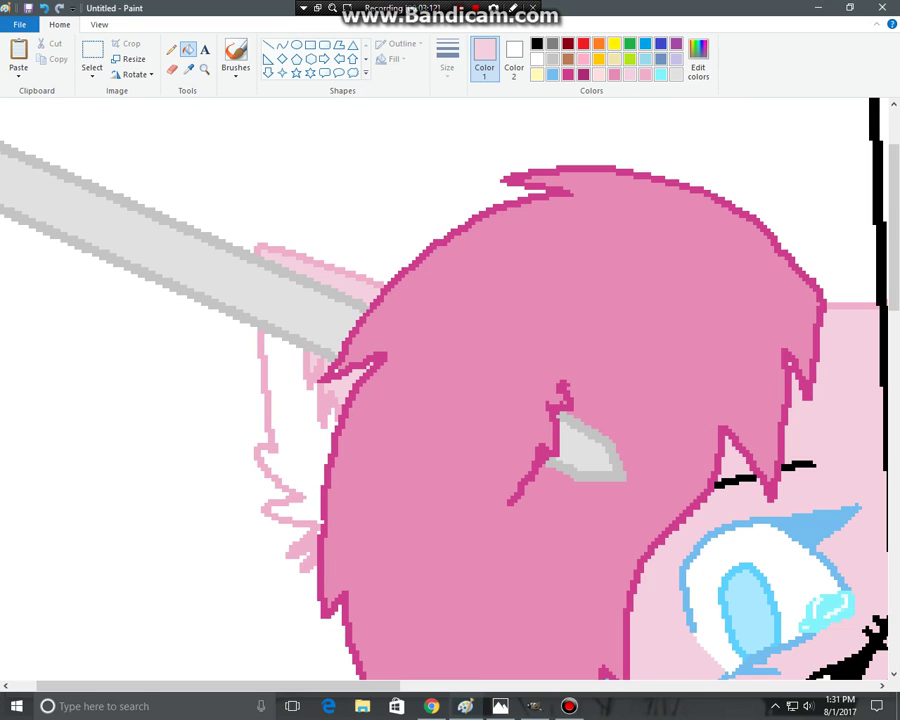
left_click(290, 430)
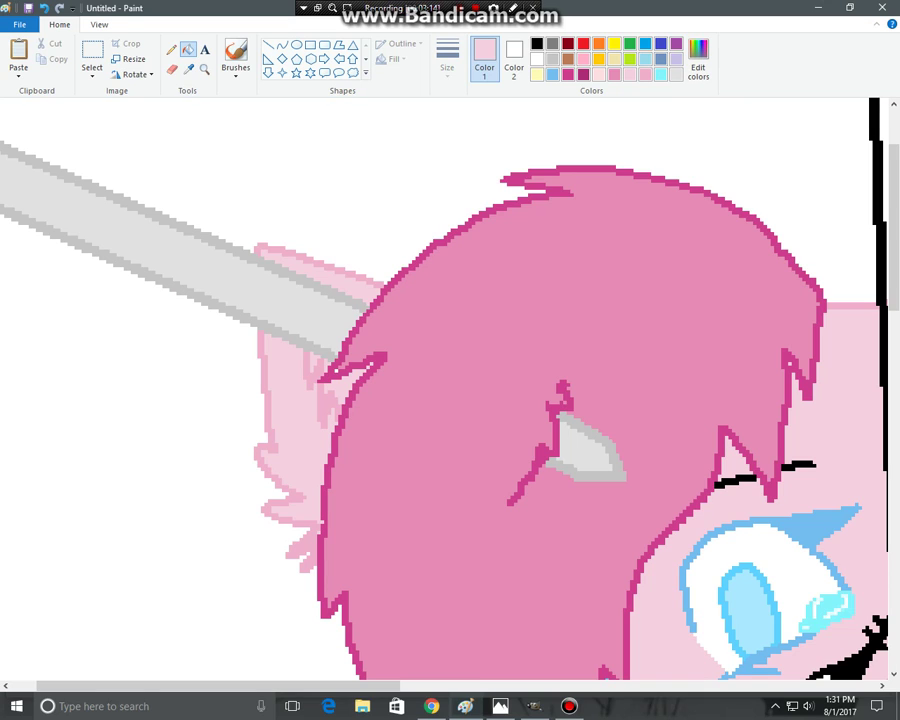
- Inspect the tail and the rest of the drawing for areas left uncoloured
left_click(614, 74)
scroll(450, 390, "down", 15)
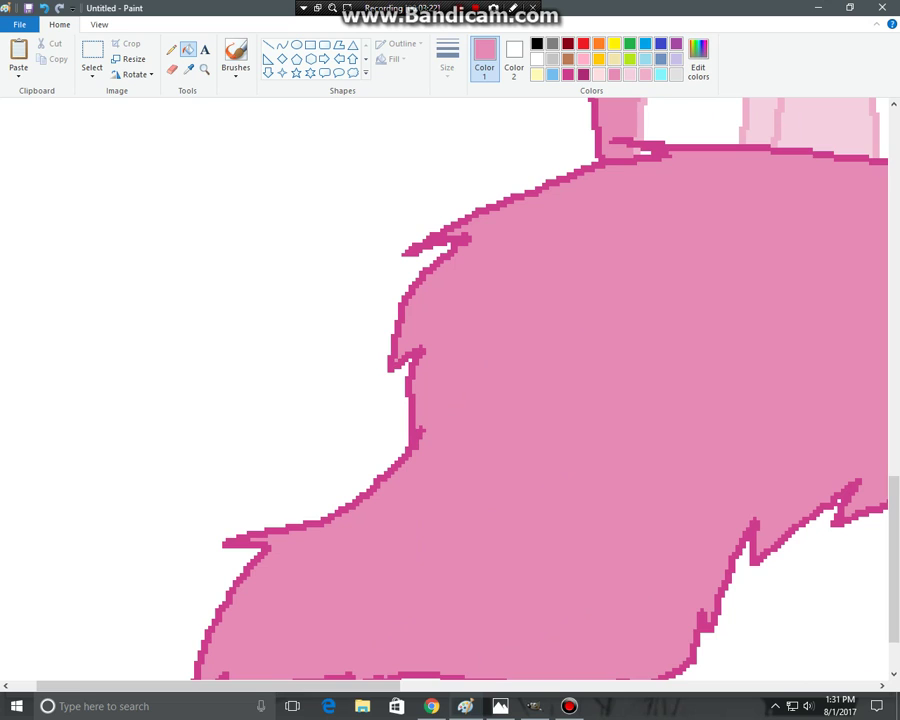
scroll(450, 390, "down", 3)
left_click(99, 24)
left_click(48, 58)
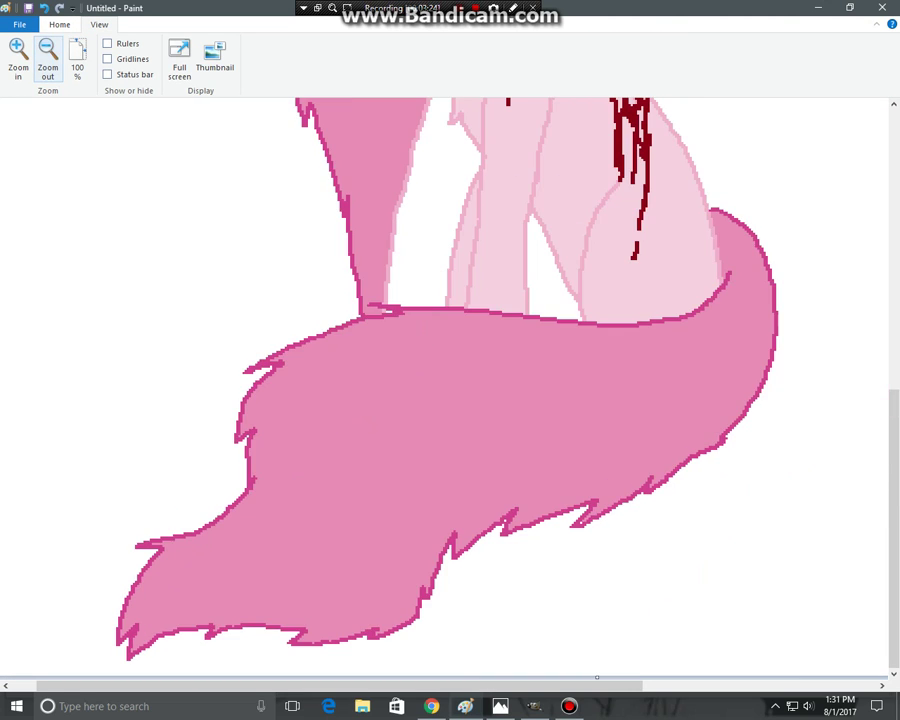
left_click(48, 58)
scroll(450, 390, "up", 5)
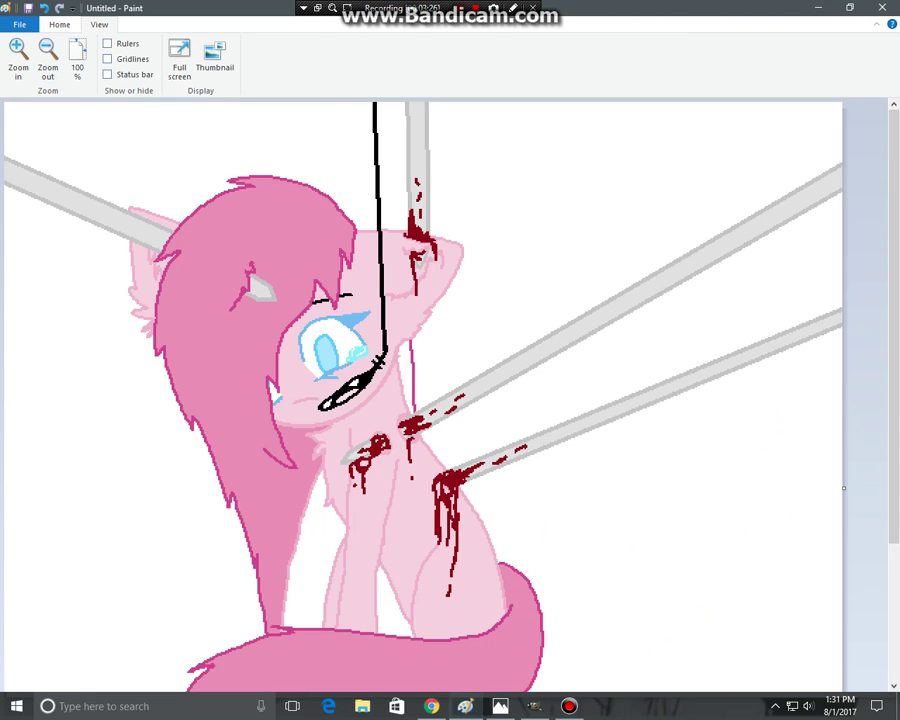
- Draw a narrow black slit pupil in the centre of the large eye's blue iris
left_click(59, 24)
left_click(204, 68)
left_click(338, 300)
left_click(326, 315)
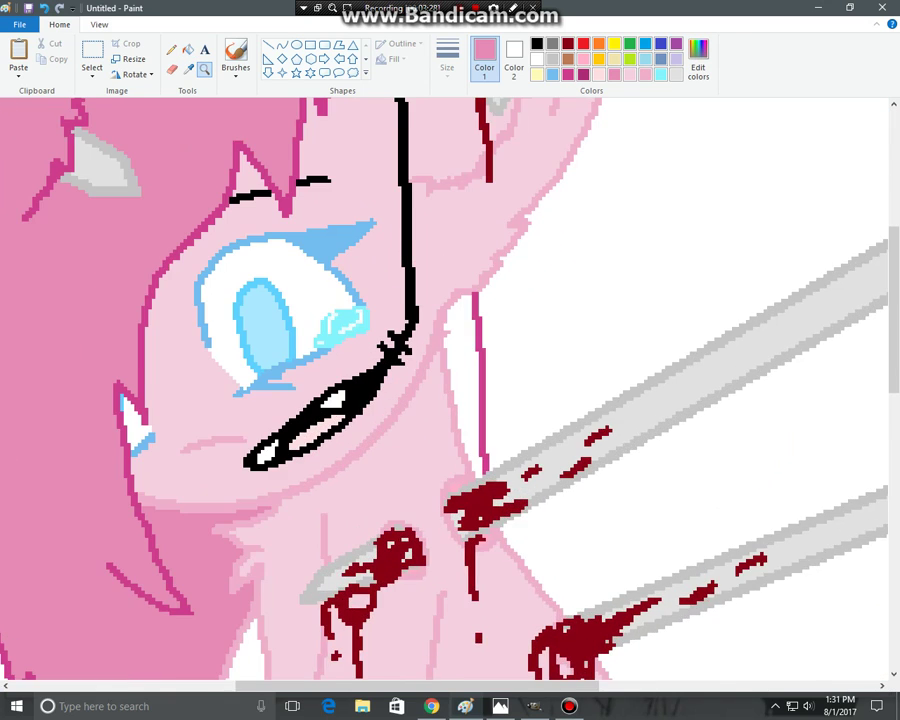
left_click(225, 266)
left_click(225, 266)
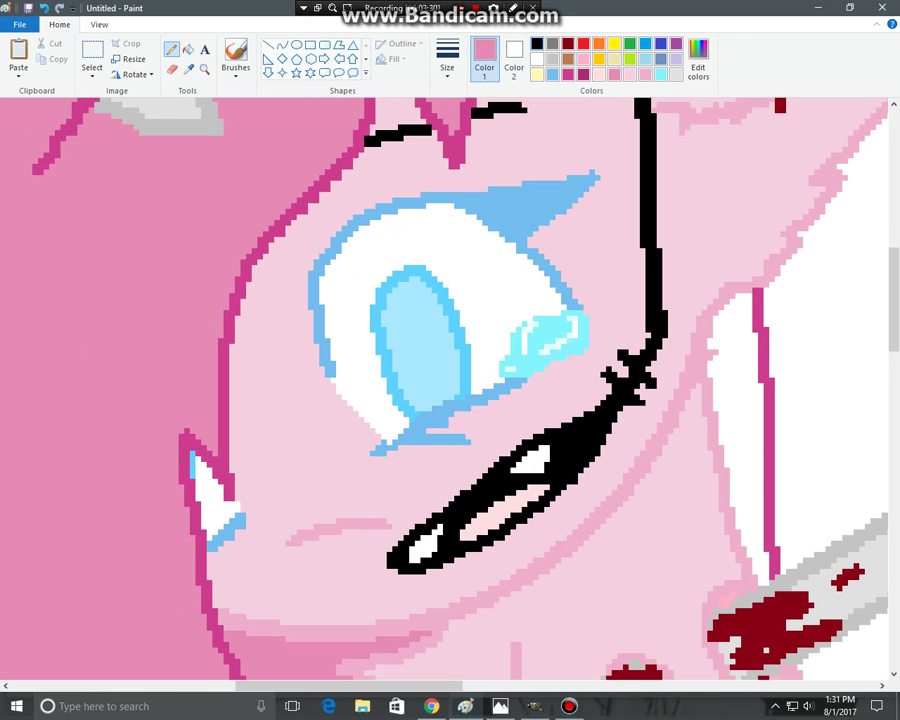
left_click(537, 43)
left_click(447, 58)
left_click(478, 117)
left_click_drag(418, 329, 430, 363)
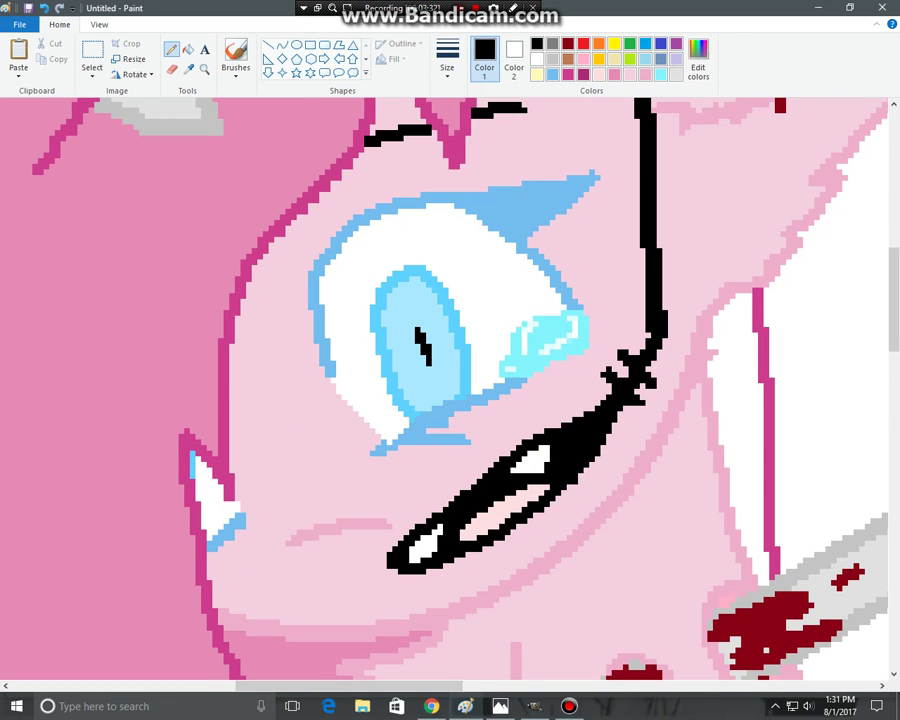
- Paint white highlights on the upper edge and lower part of the large eye's iris
left_click(447, 58)
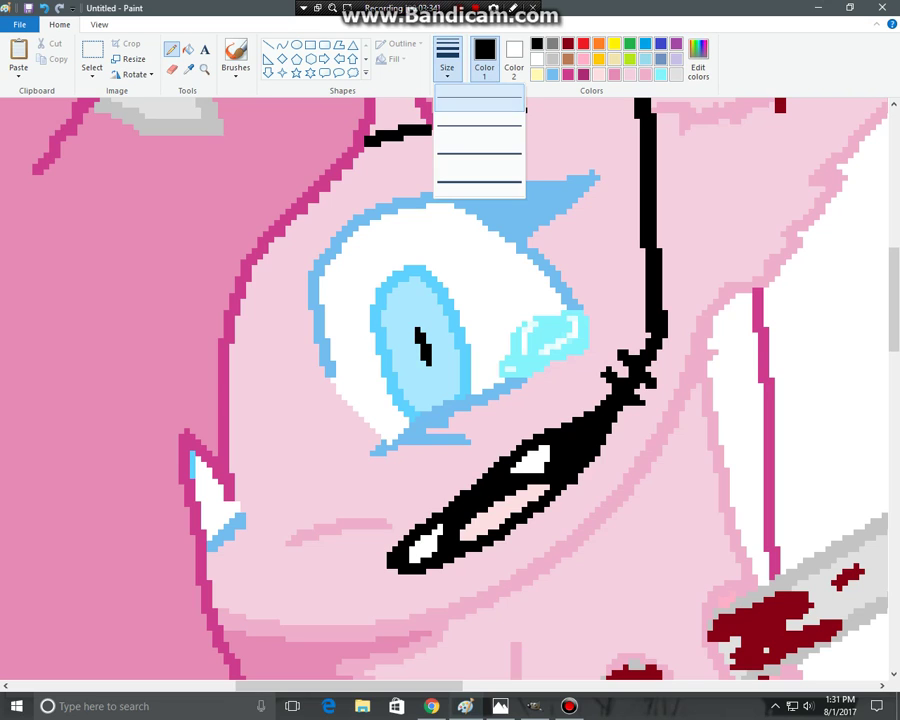
left_click(478, 117)
left_click(537, 59)
left_click_drag(422, 284, 456, 325)
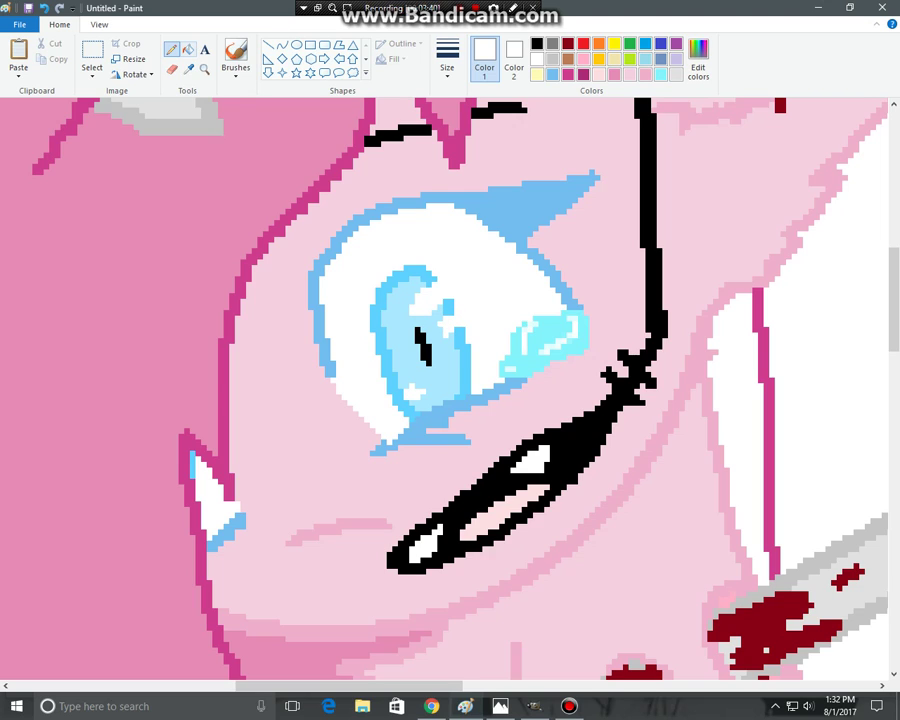
- Outline the outer edge of the upper iris highlights in black and fill the whites of both eyes with black
left_click(537, 43)
left_click_drag(440, 268, 466, 327)
left_click(188, 48)
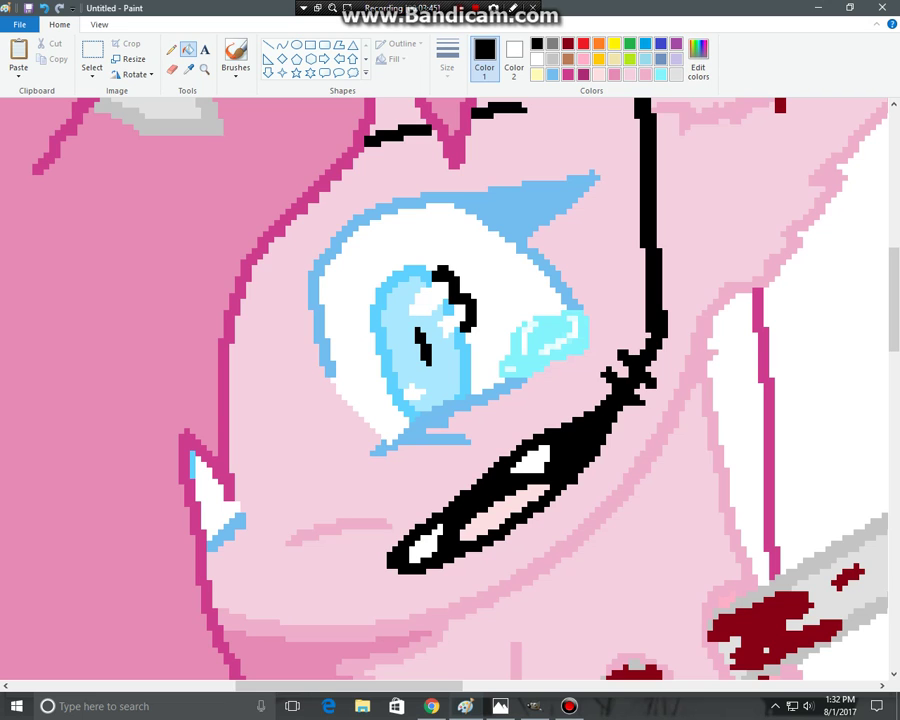
left_click(337, 318)
left_click(210, 490)
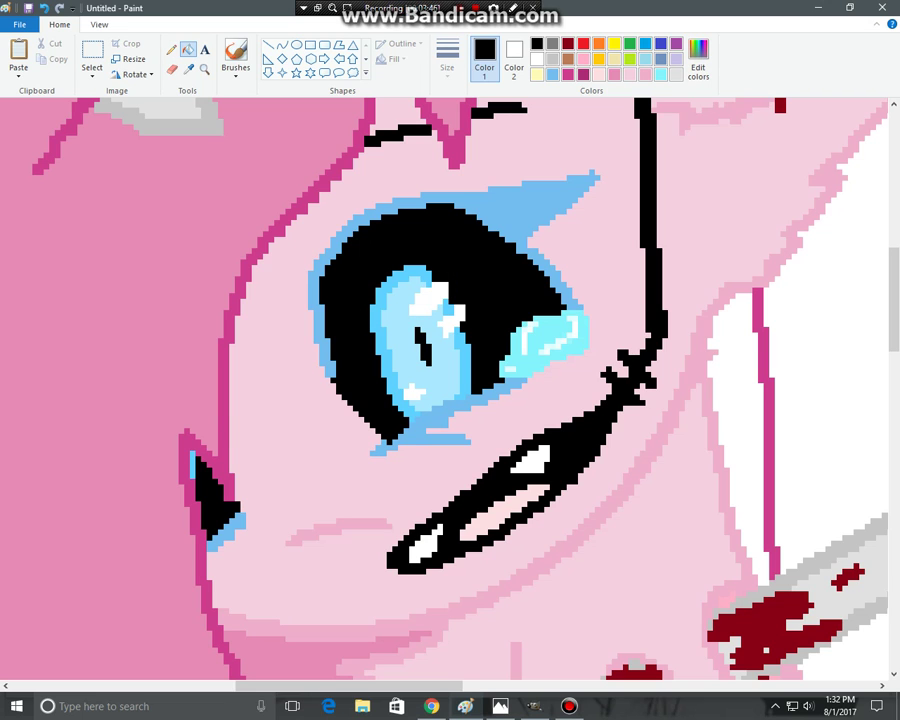
- Fill the blue outlines and lashes of both eyes with black
left_click(99, 24)
left_click(47, 55)
left_click(47, 55)
left_click(47, 55)
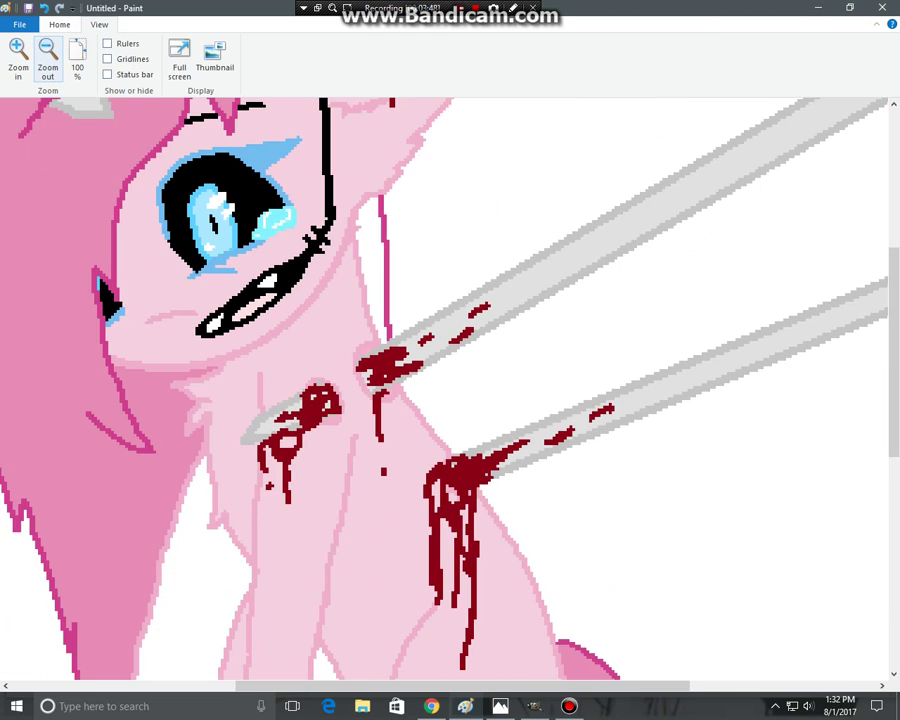
left_click(162, 210)
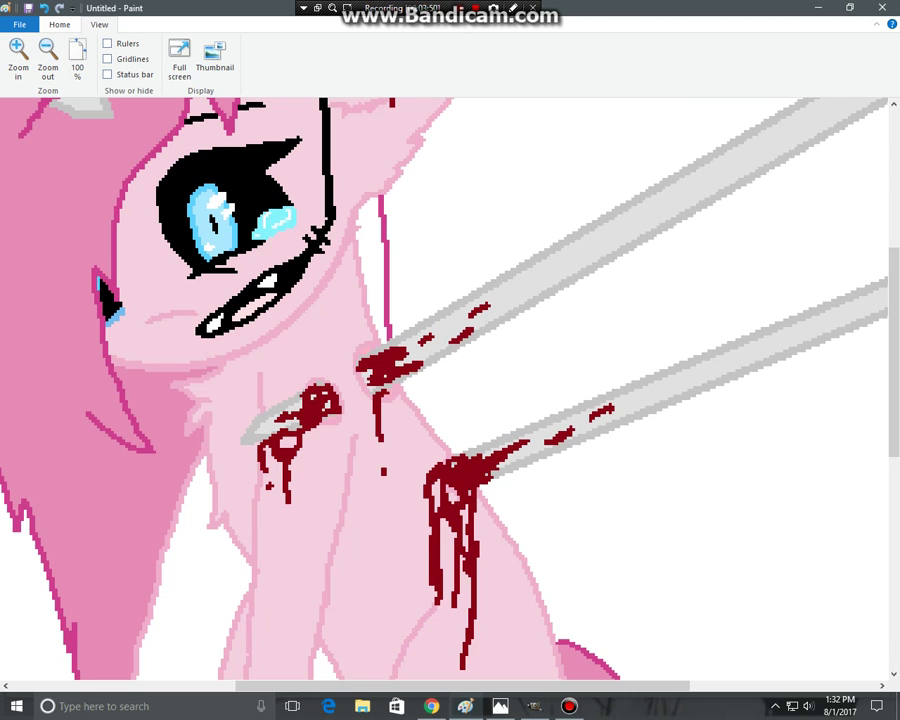
left_click(47, 55)
left_click(47, 55)
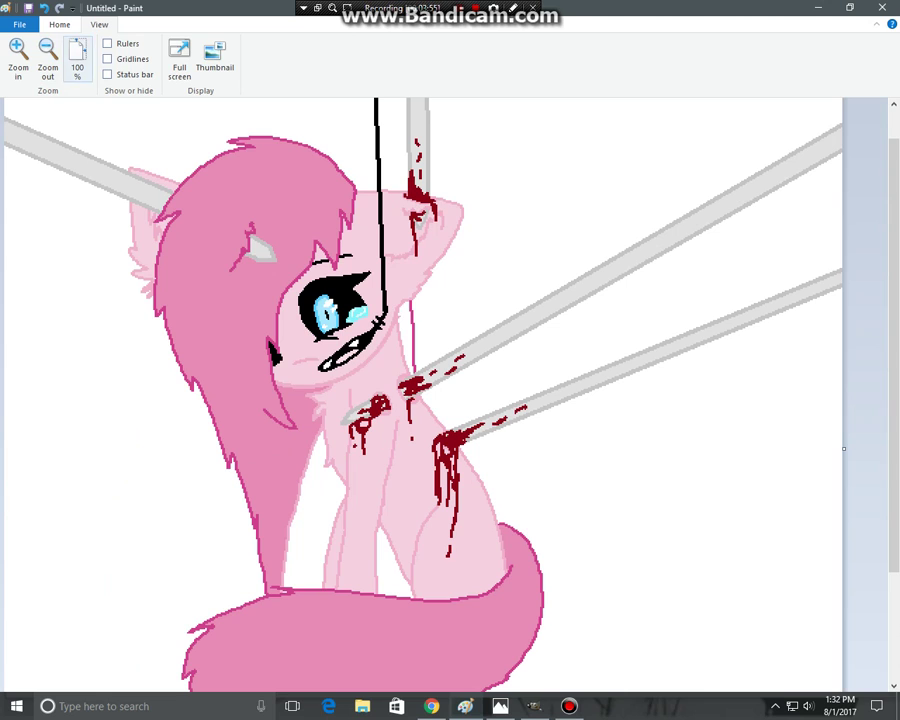
- Define a dark grey with red, green and blue at 88 and fill the black string above the mouth with it
left_click(59, 24)
scroll(423, 394, "up", 1)
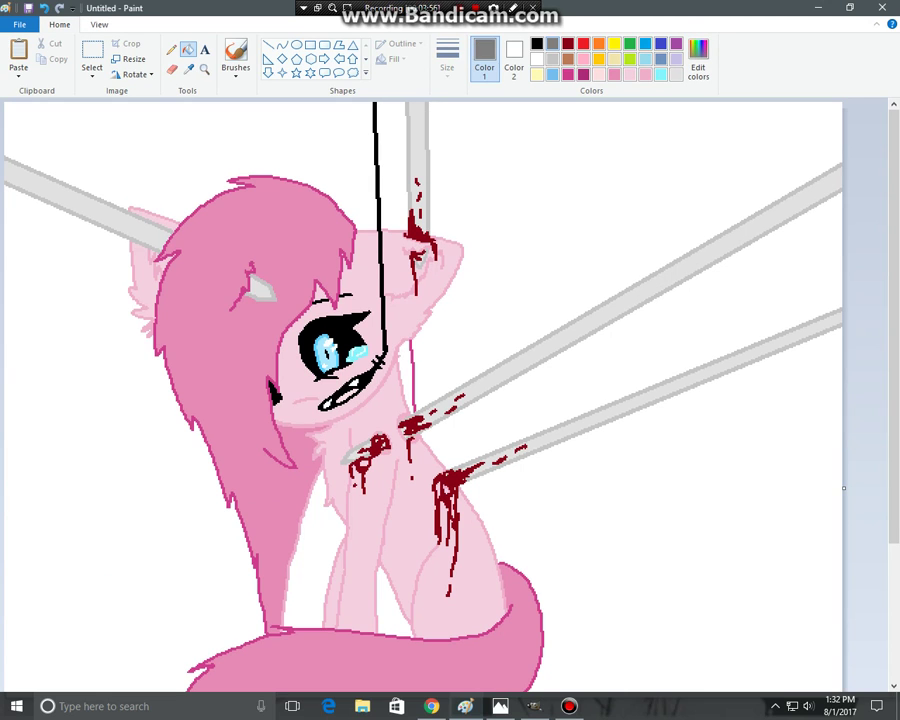
double_click(485, 50)
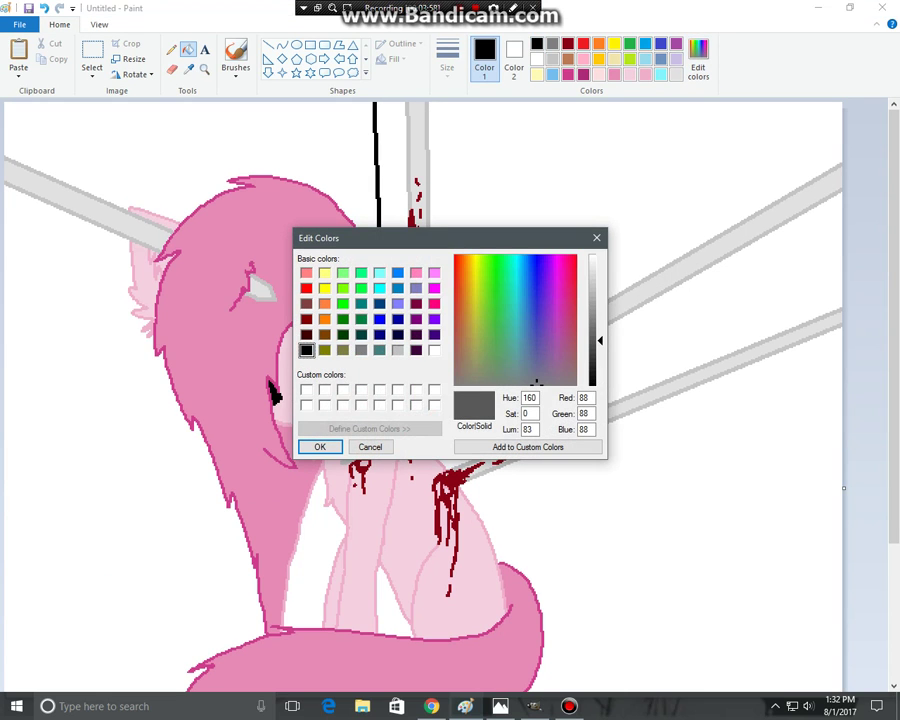
key("Return")
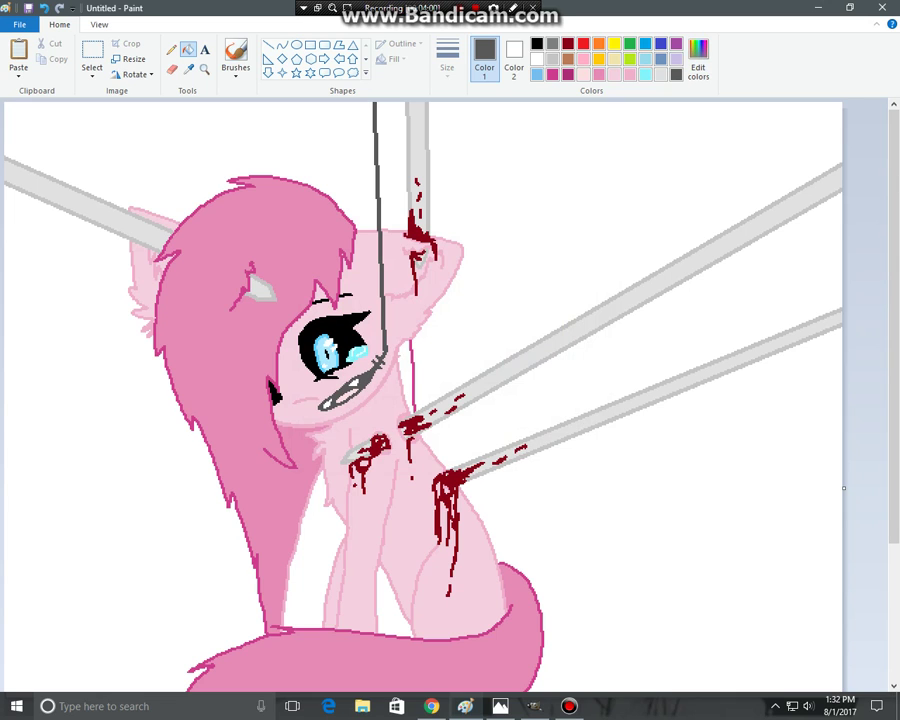
- Fill the mouth outline and the stitches at its corner with black, leaving the string dark grey
left_click(204, 68)
left_click(380, 381)
left_click(337, 308)
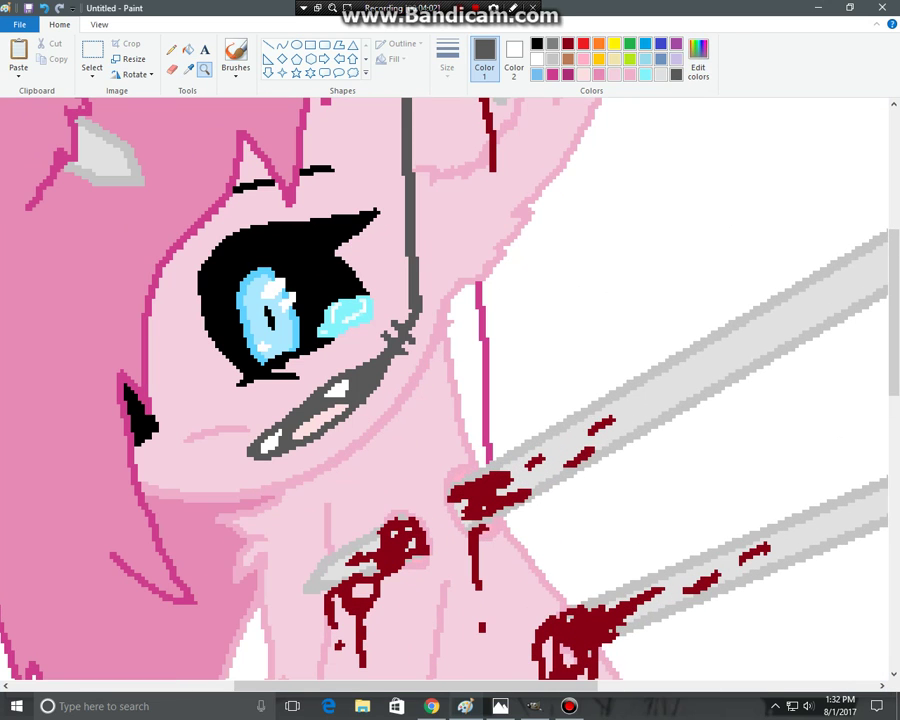
left_click(537, 43)
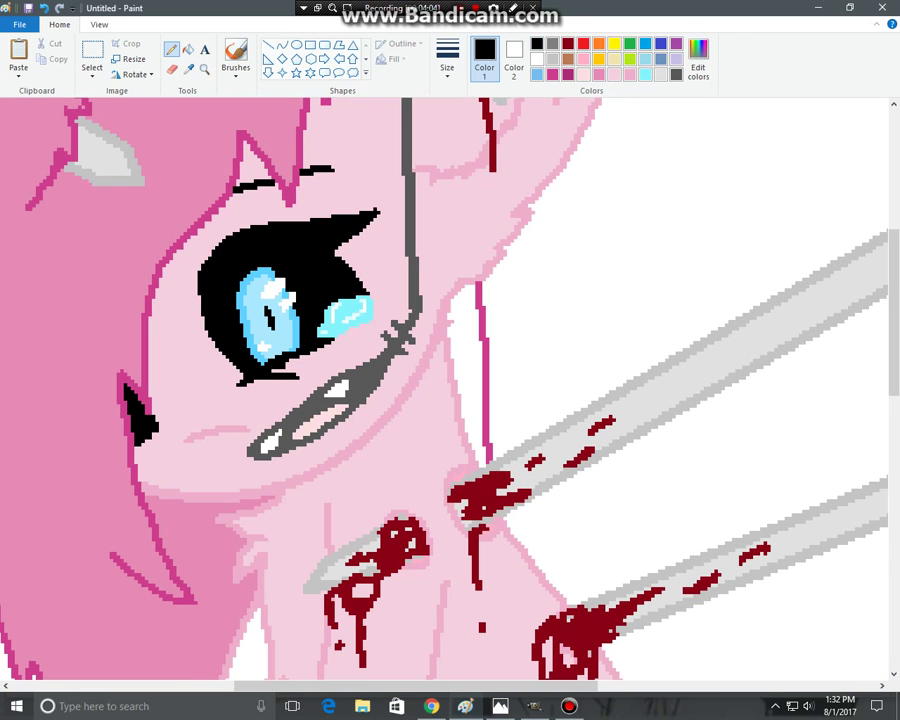
left_click(188, 49)
left_click(262, 443)
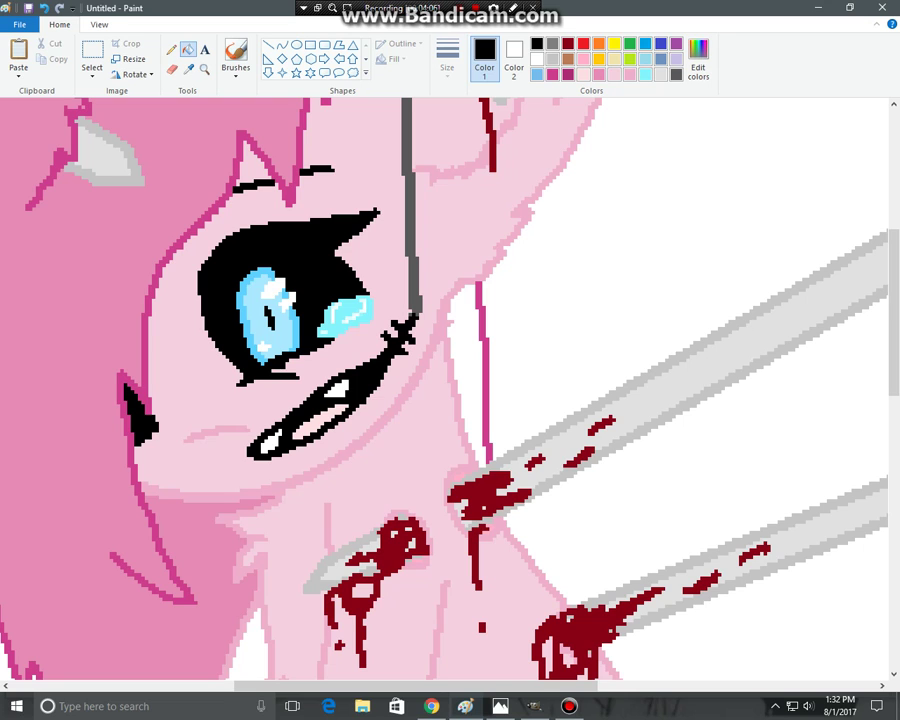
- Fill every white background area around the character, between the spikes and between the legs with black
left_click(99, 24)
left_click(77, 45)
left_click(59, 24)
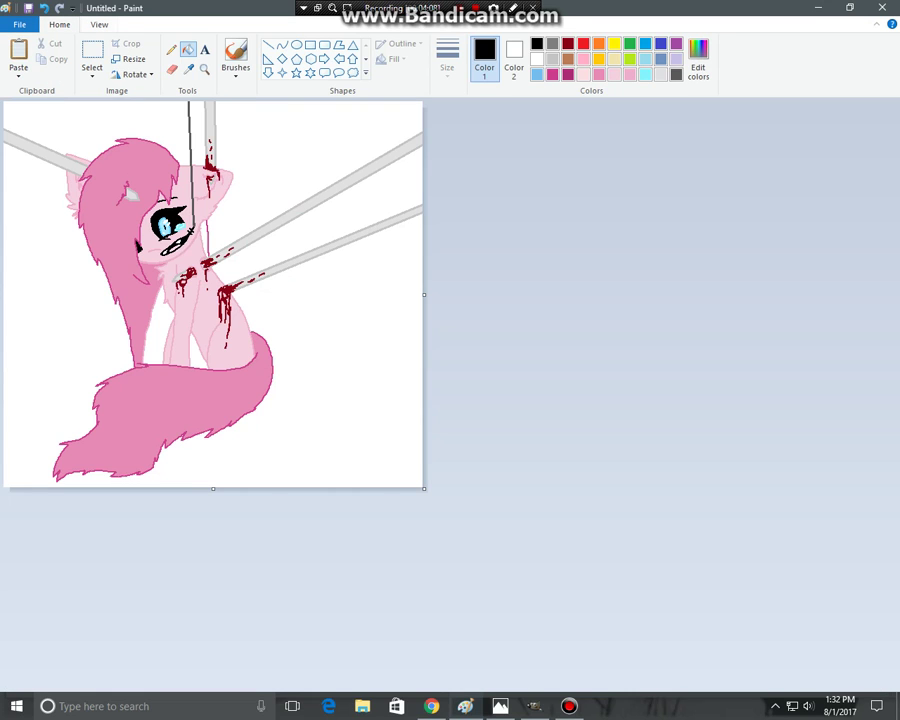
left_click(320, 150)
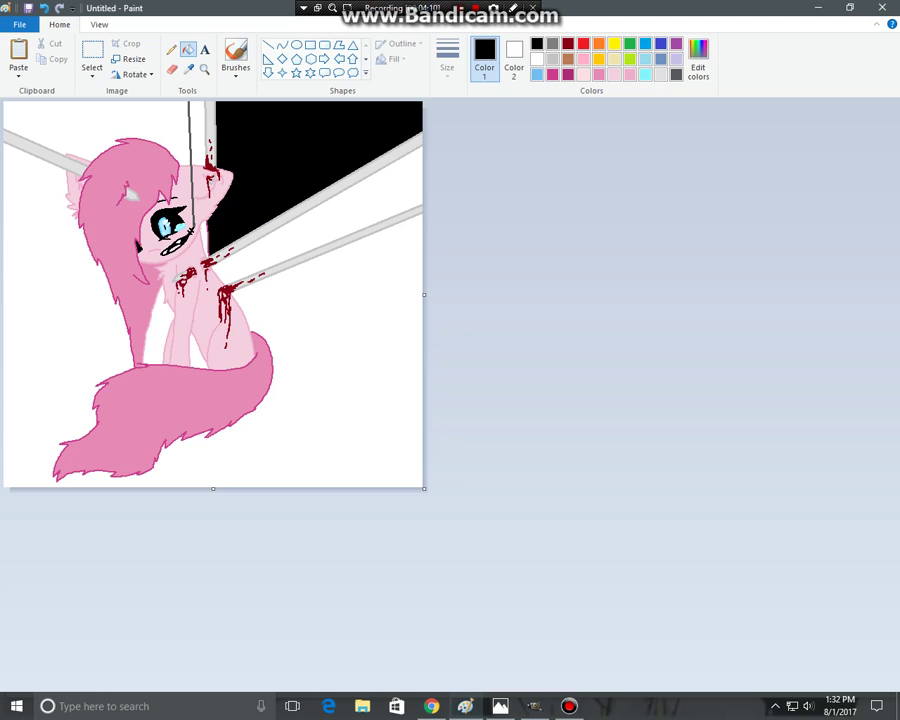
left_click(198, 130)
left_click(40, 110)
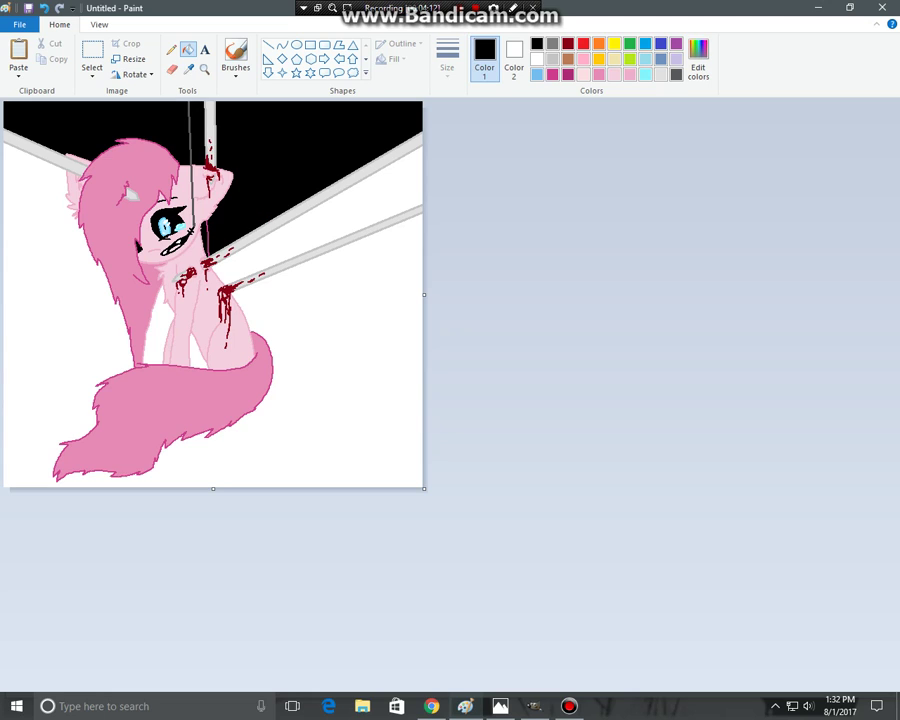
left_click(380, 200)
left_click(40, 300)
left_click(152, 330)
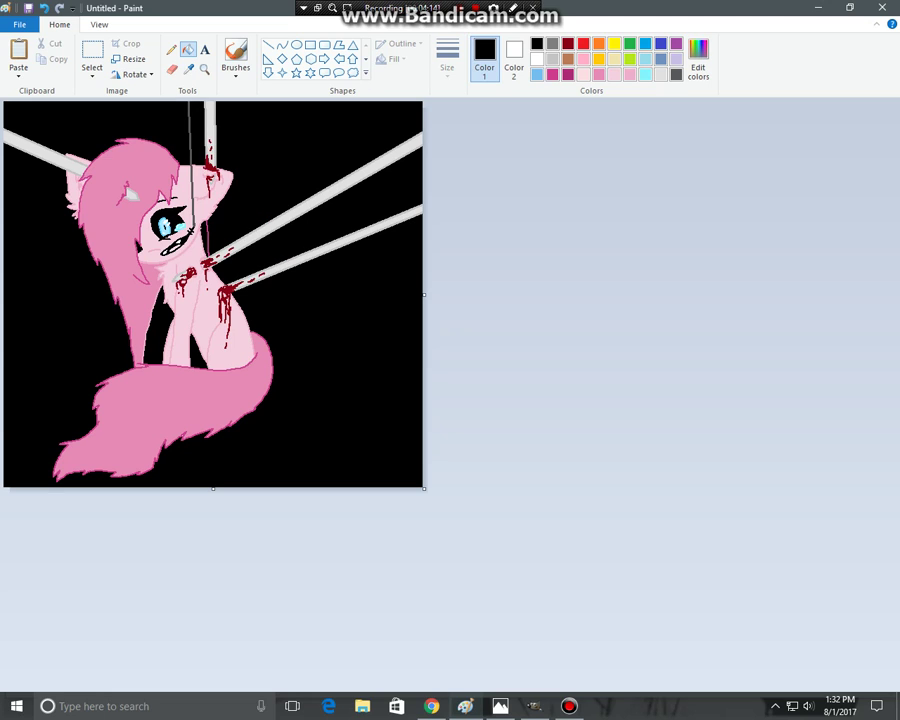
- Fill the gap behind the neck with the hair's pink, sampled from the drawing
left_click(205, 68)
left_click(210, 249)
left_click(210, 249)
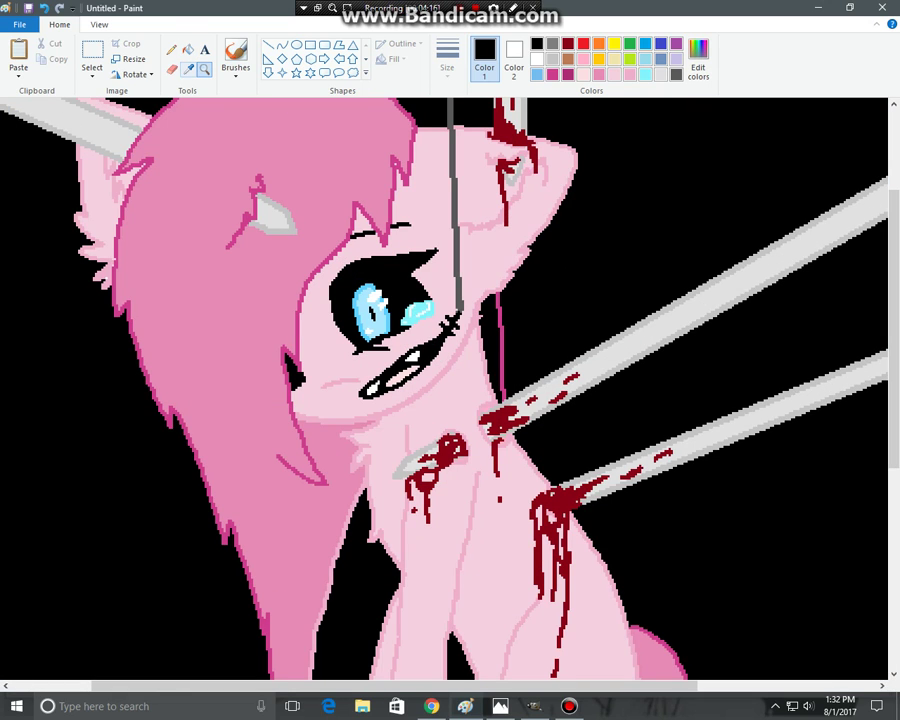
left_click(492, 340)
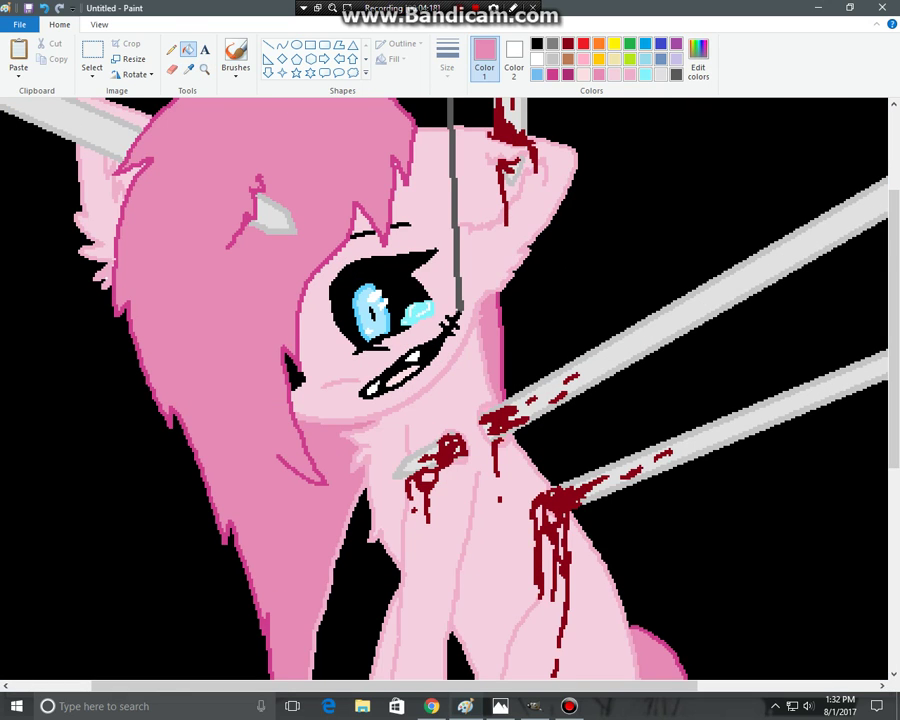
- Recolour the long hair lock's inner edge in the dark pink outline colour and cover the white gap at its tip
scroll(444, 388, "down", 3)
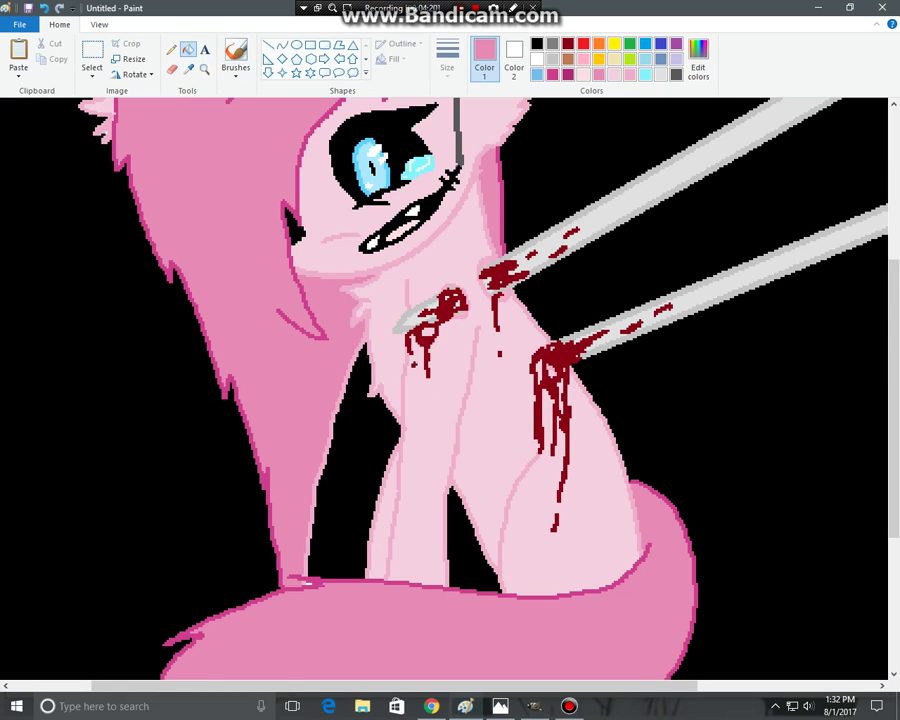
left_click(414, 470)
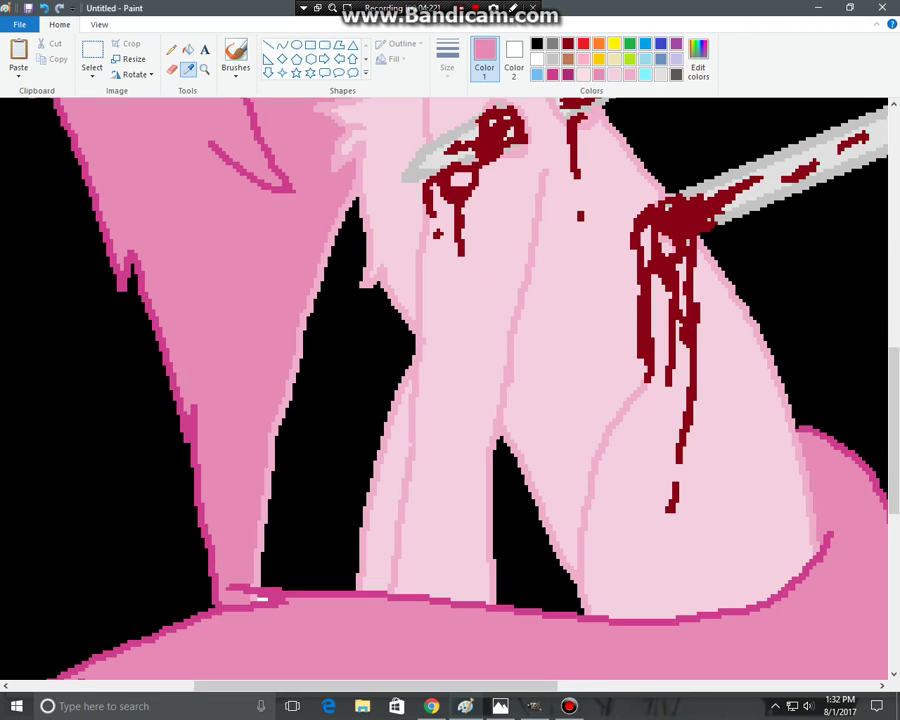
left_click(300, 597)
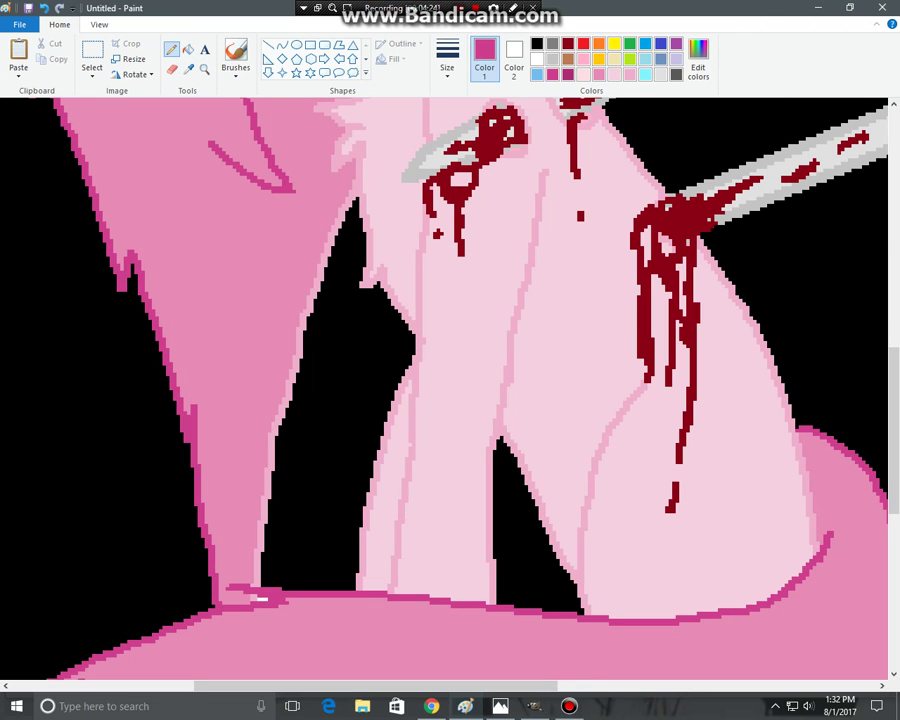
left_click(188, 49)
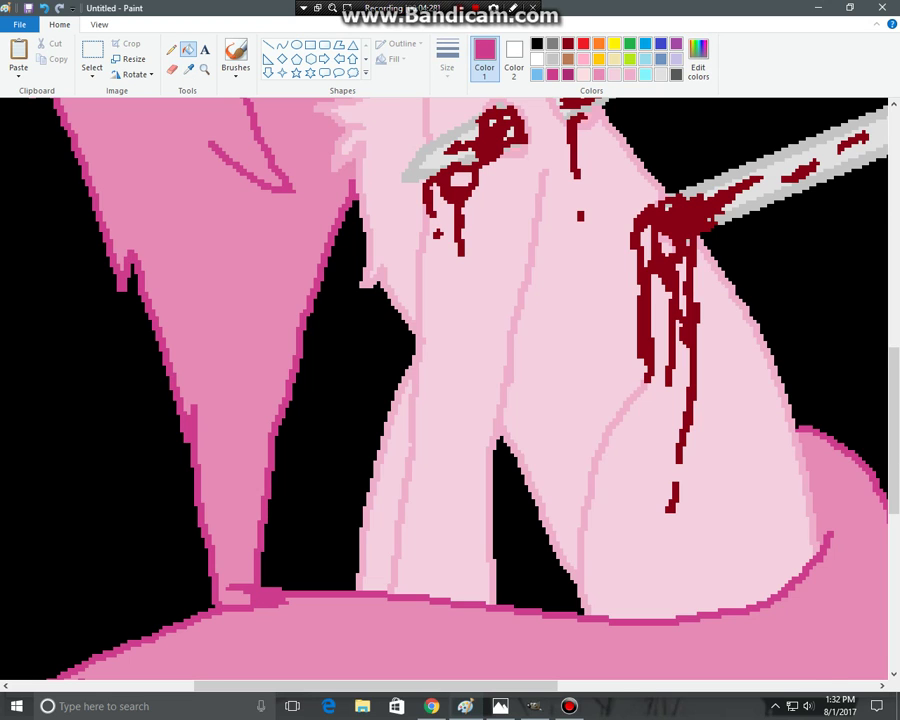
- Draw overlapping thin dark red vertical scratch strokes down the thigh below the blood drips
scroll(445, 390, "up", 5)
scroll(445, 390, "down", 5)
left_click(204, 69)
left_click(482, 396)
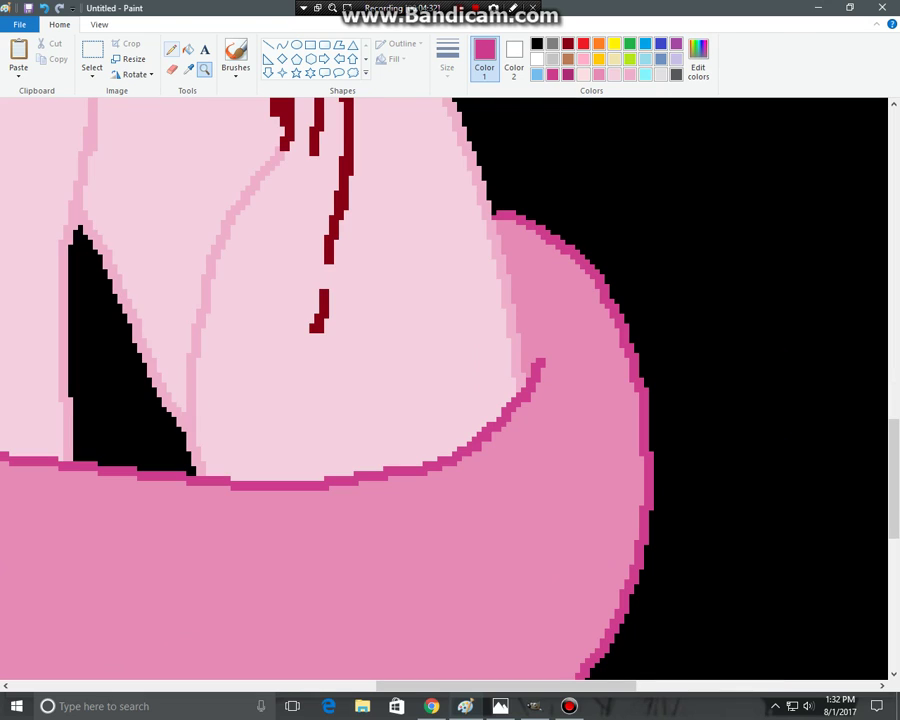
left_click(568, 43)
left_click(448, 55)
left_click(478, 104)
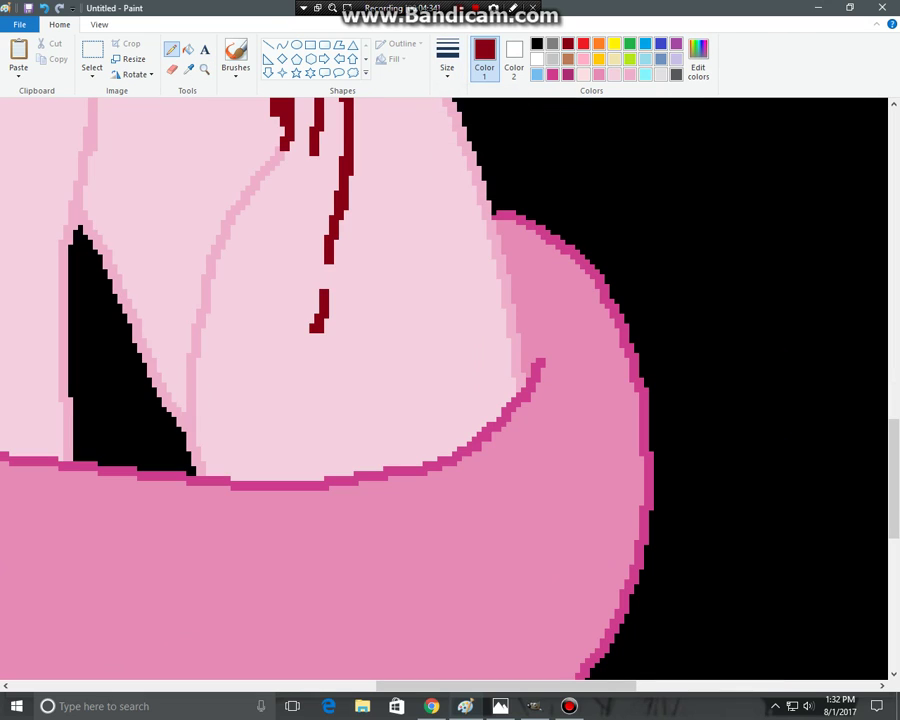
mouse_move(303, 185)
left_mouse_down()
mouse_move(376, 362)
mouse_move(350, 340)
left_mouse_up()
left_click_drag(322, 280, 370, 385)
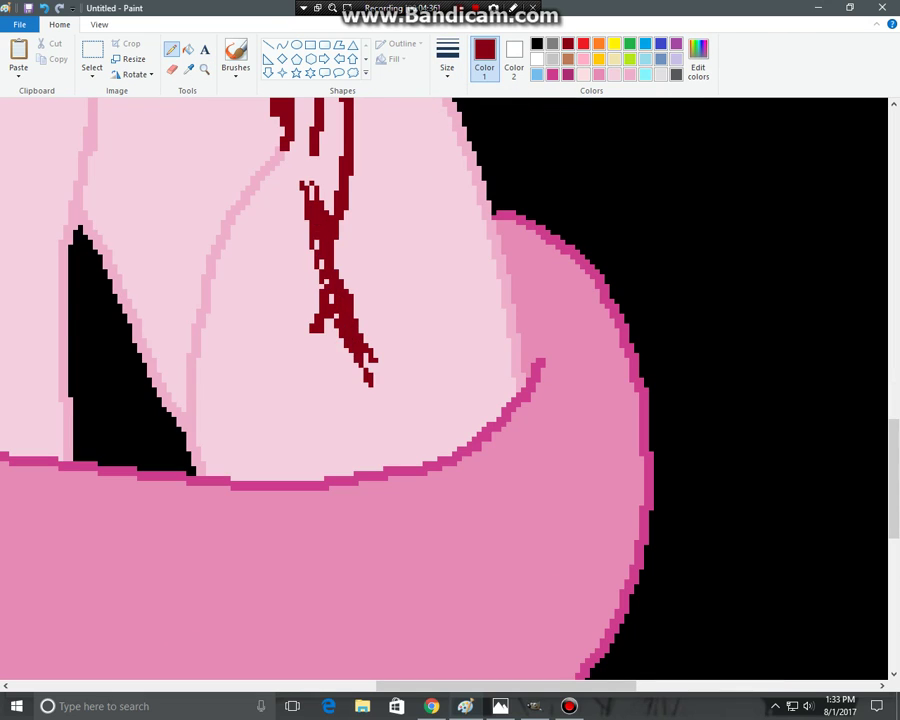
left_click_drag(320, 200, 362, 420)
left_click_drag(330, 240, 392, 442)
- Cross the thigh scratches with slanted horizontal dark red strokes and add thin blood drips beneath them
left_click_drag(291, 358, 436, 311)
left_click_drag(340, 330, 228, 358)
left_click_drag(360, 310, 470, 285)
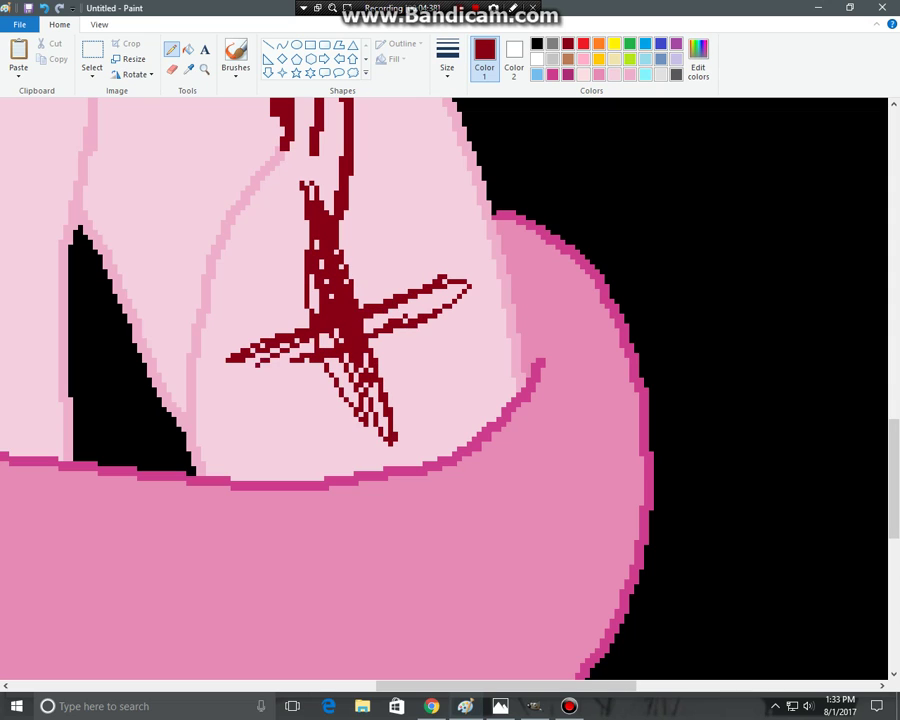
left_click_drag(232, 358, 472, 298)
mouse_move(260, 350)
left_mouse_down()
mouse_move(420, 268)
mouse_move(465, 285)
left_mouse_up()
left_click_drag(335, 340, 313, 452)
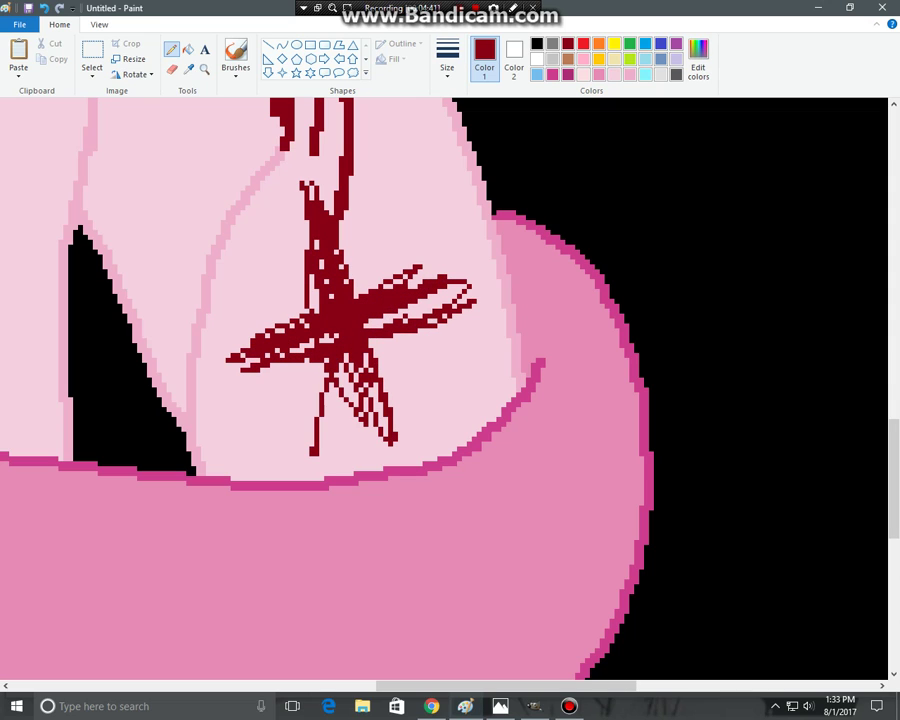
mouse_move(318, 375)
left_mouse_down()
mouse_move(302, 440)
mouse_move(318, 455)
left_mouse_up()
mouse_move(350, 390)
left_mouse_down()
mouse_move(360, 484)
mouse_move(390, 440)
left_mouse_up()
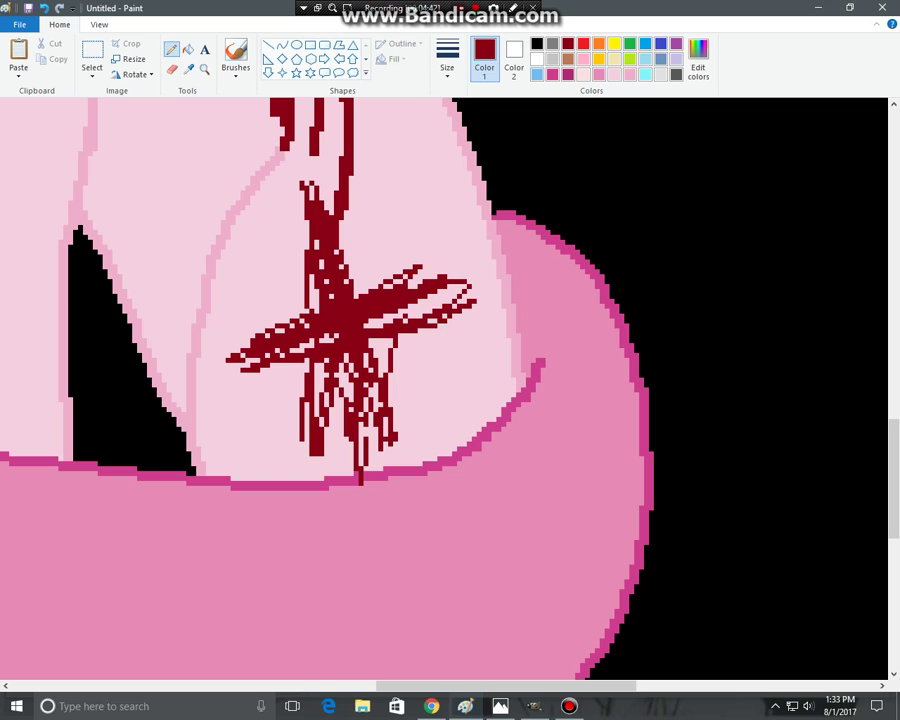
- Check the whole drawing against the black background, including the cross-shaped wound on the thigh
left_click(99, 24)
left_click(47, 58)
left_click(47, 58)
left_click(47, 58)
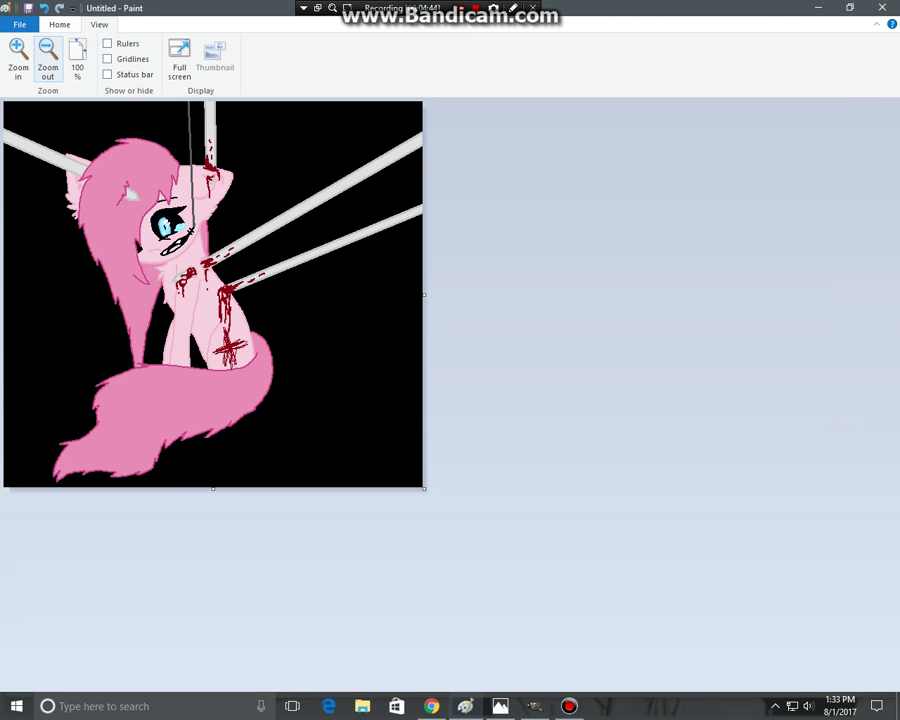
left_click(18, 58)
left_click(59, 24)
scroll(420, 400, "down", 3)
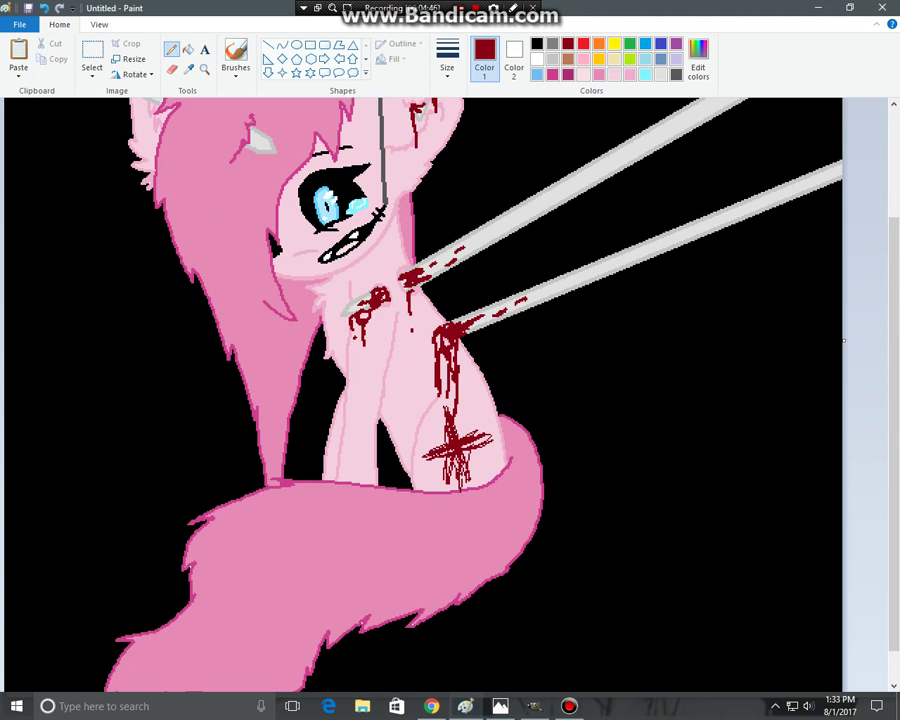
scroll(420, 400, "up", 3)
- Paint dark red blood on the spike piercing the ear where it enters the hair
left_click(204, 69)
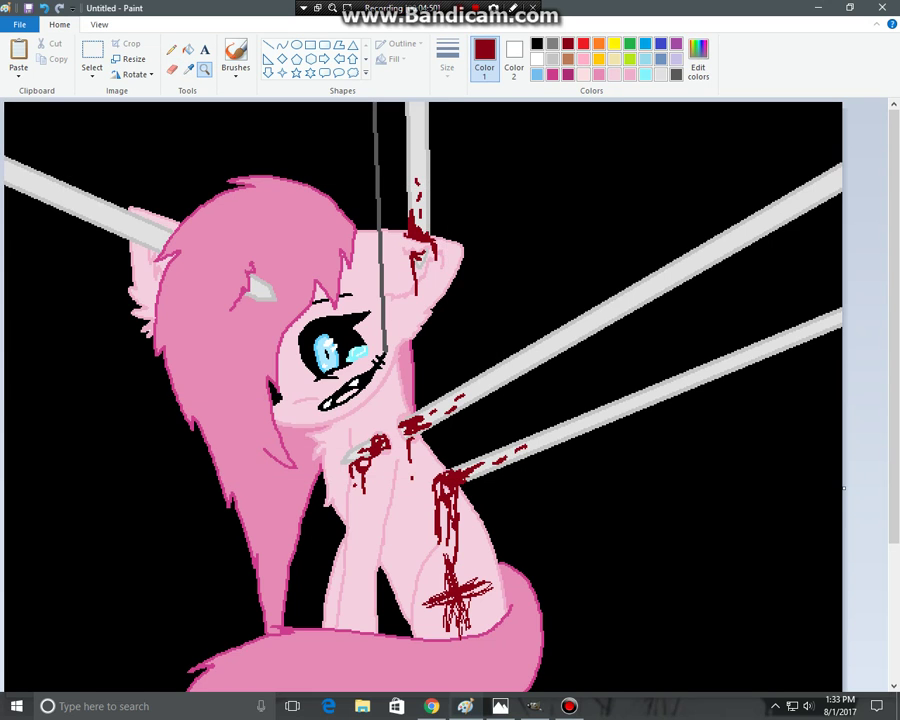
left_click(200, 265)
left_click(230, 272)
left_click(397, 445)
left_click(171, 49)
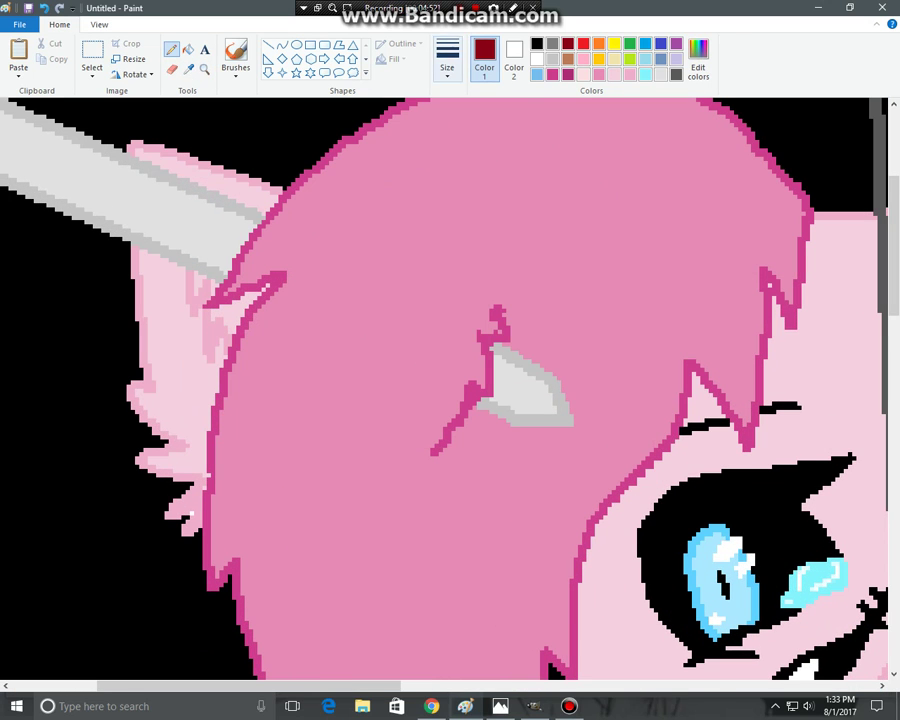
left_click(447, 60)
left_click(478, 88)
mouse_move(255, 218)
left_mouse_down()
mouse_move(200, 205)
mouse_move(165, 228)
mouse_move(135, 216)
left_mouse_up()
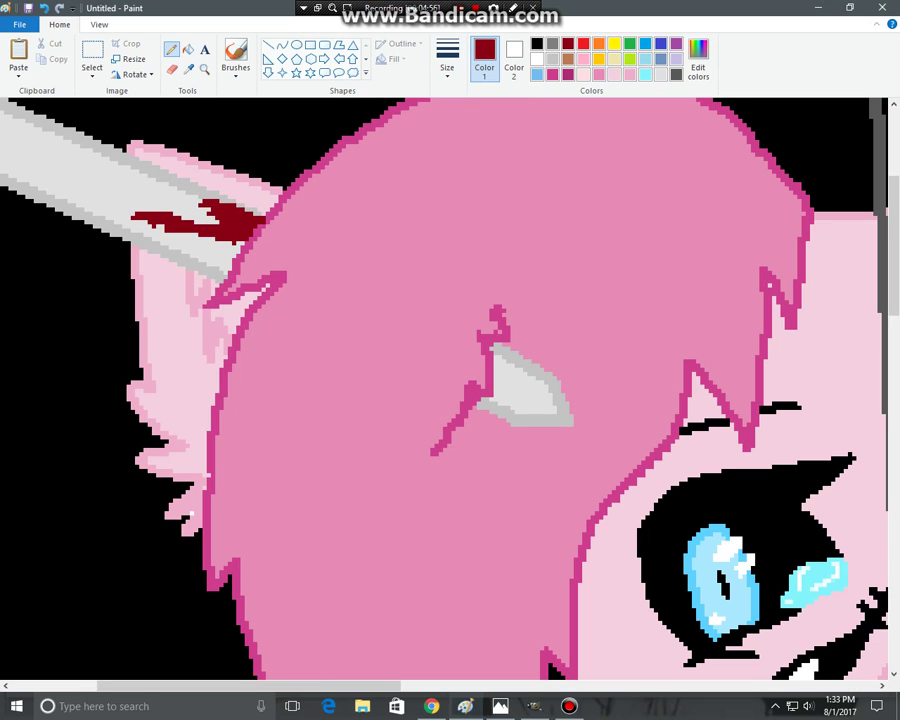
mouse_move(245, 238)
left_mouse_down()
mouse_move(210, 290)
mouse_move(185, 265)
mouse_move(185, 275)
mouse_move(195, 270)
mouse_move(168, 244)
left_mouse_up()
mouse_move(168, 186)
left_mouse_down()
mouse_move(95, 185)
mouse_move(102, 162)
mouse_move(150, 168)
left_mouse_up()
- Paint dark red blood around the spike tip emerging from the hair, with drips and drops running down the hair
scroll(445, 390, "down", 3)
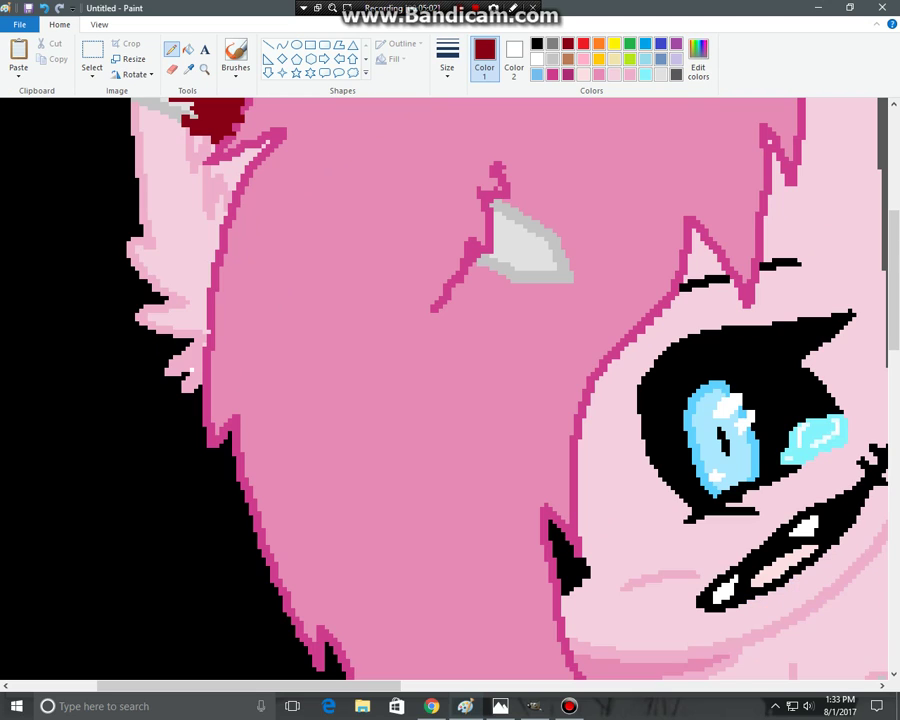
mouse_move(495, 195)
left_mouse_down()
mouse_move(487, 250)
mouse_move(470, 265)
mouse_move(512, 290)
mouse_move(537, 352)
mouse_move(521, 212)
mouse_move(545, 226)
mouse_move(518, 232)
mouse_move(522, 268)
mouse_move(502, 300)
mouse_move(497, 410)
left_mouse_up()
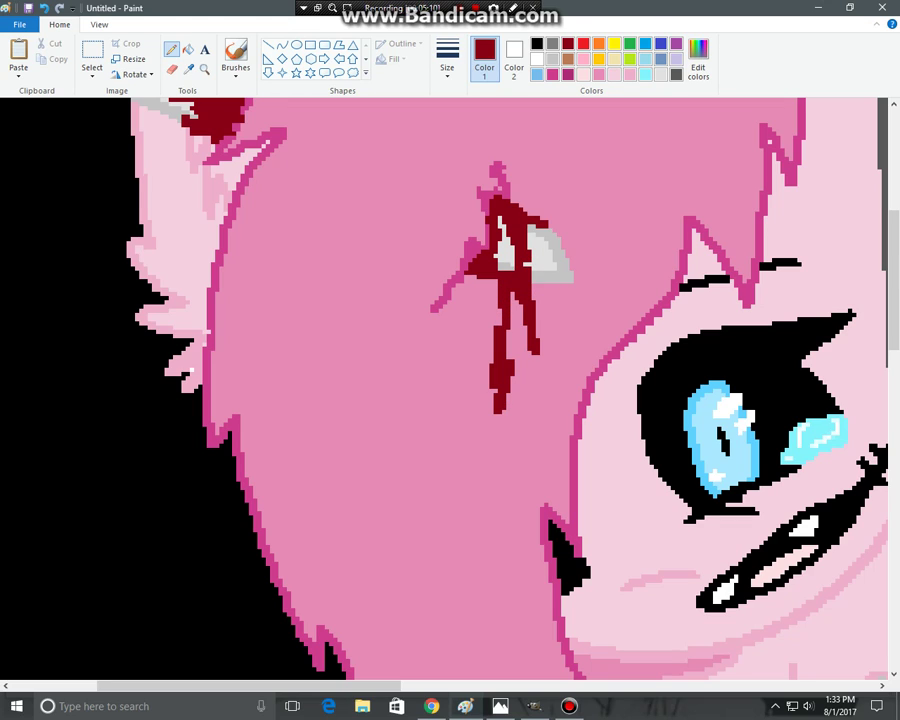
mouse_move(530, 268)
left_mouse_down()
mouse_move(558, 288)
mouse_move(575, 376)
mouse_move(570, 445)
left_mouse_up()
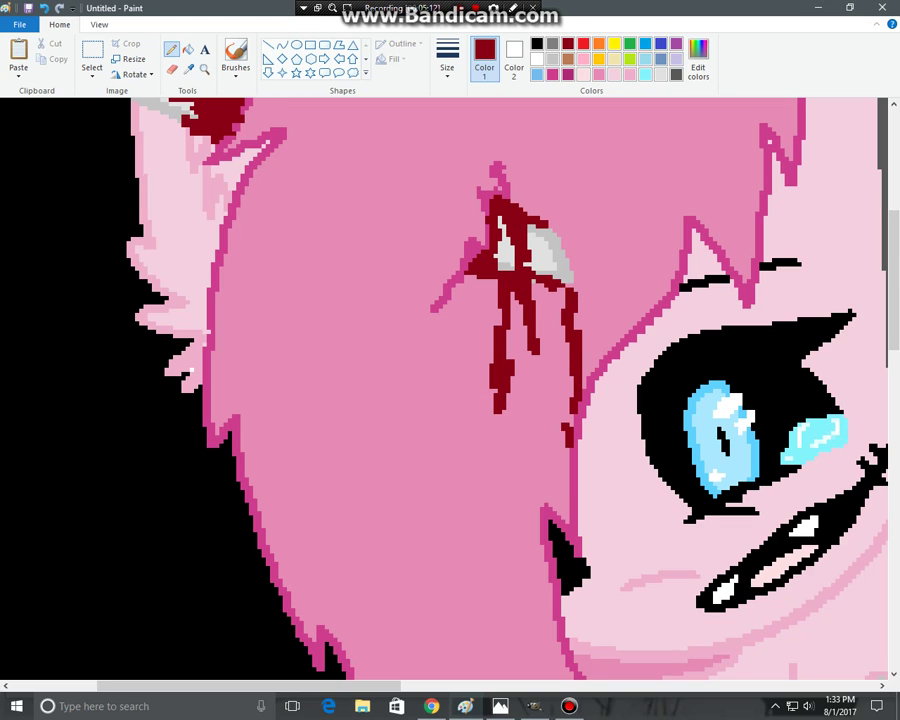
left_click_drag(558, 292, 545, 325)
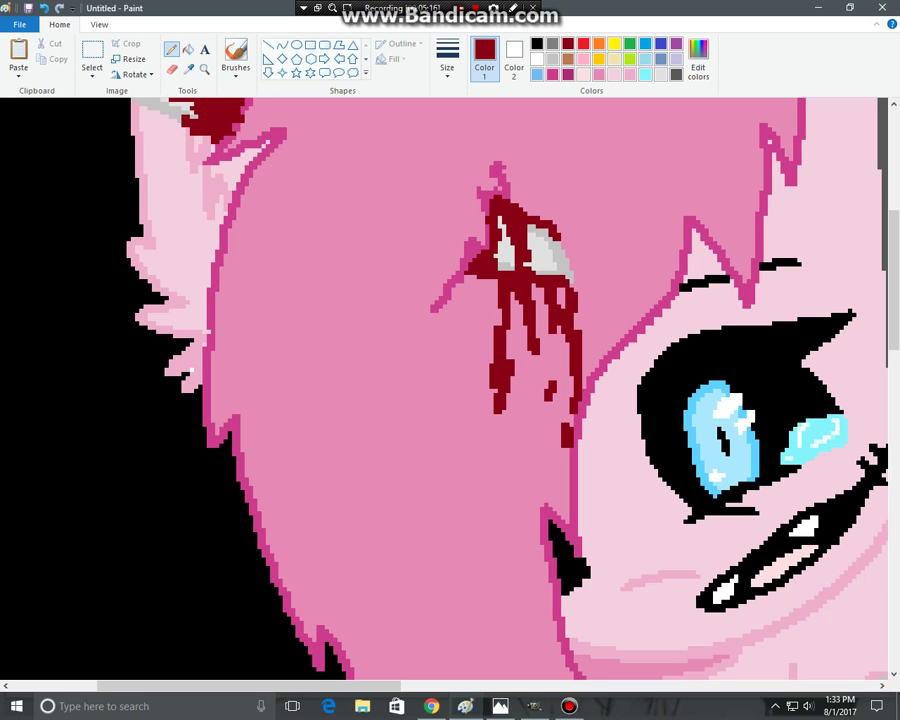
left_click(99, 24)
left_click(47, 55)
left_click(47, 55)
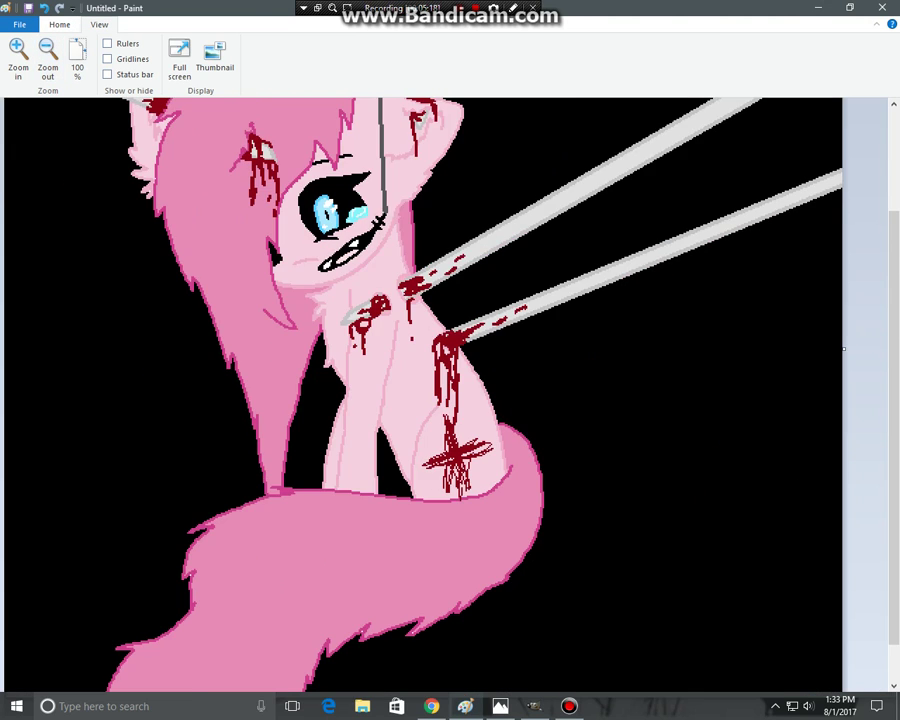
- Recolour the light blue tear at the corner of the eye dark red and give it white highlights
left_click(47, 55)
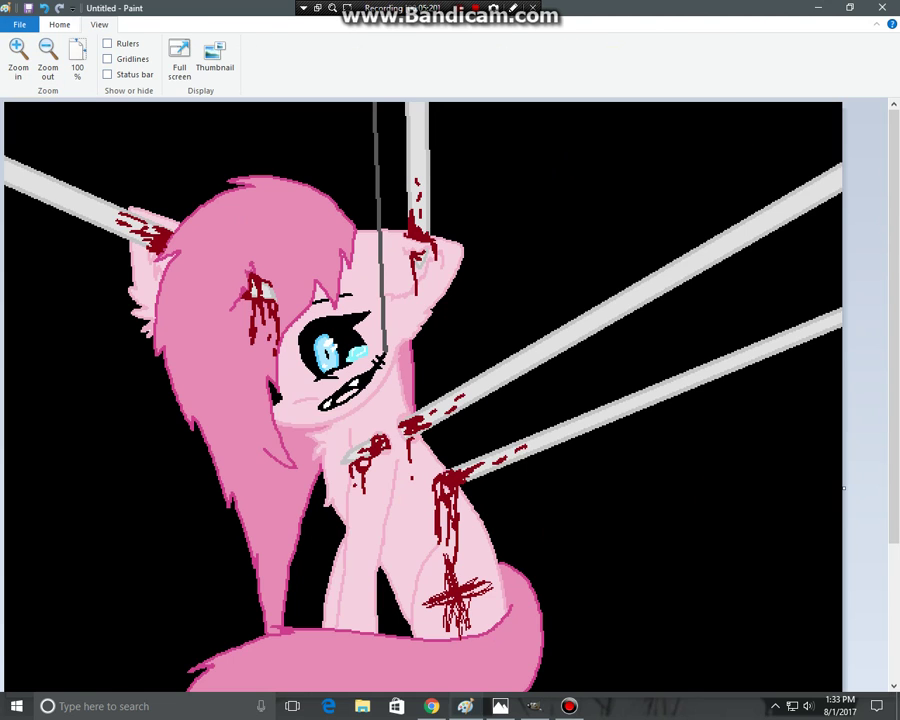
left_click(59, 24)
left_click(204, 69)
left_click(380, 360)
left_click(340, 308)
left_click(236, 55)
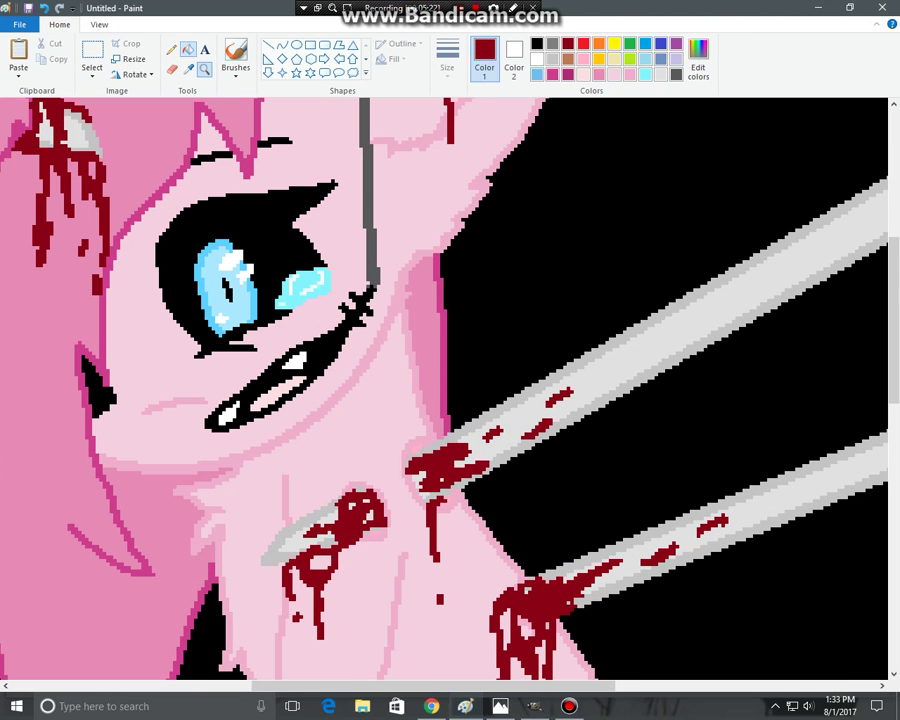
mouse_move(300, 275)
left_mouse_down()
mouse_move(290, 292)
mouse_move(318, 278)
left_mouse_up()
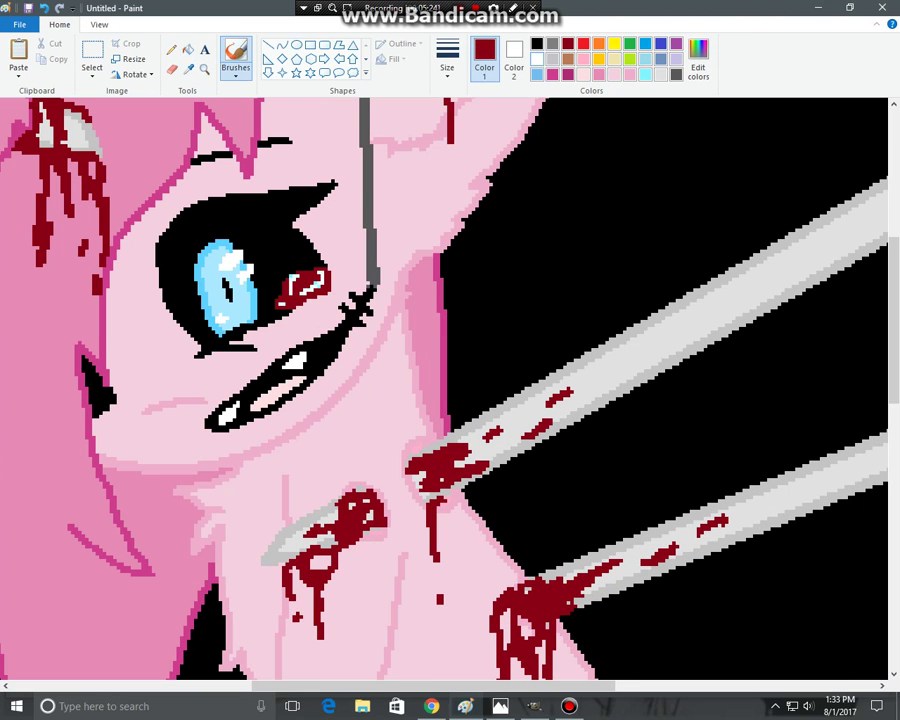
left_click(537, 59)
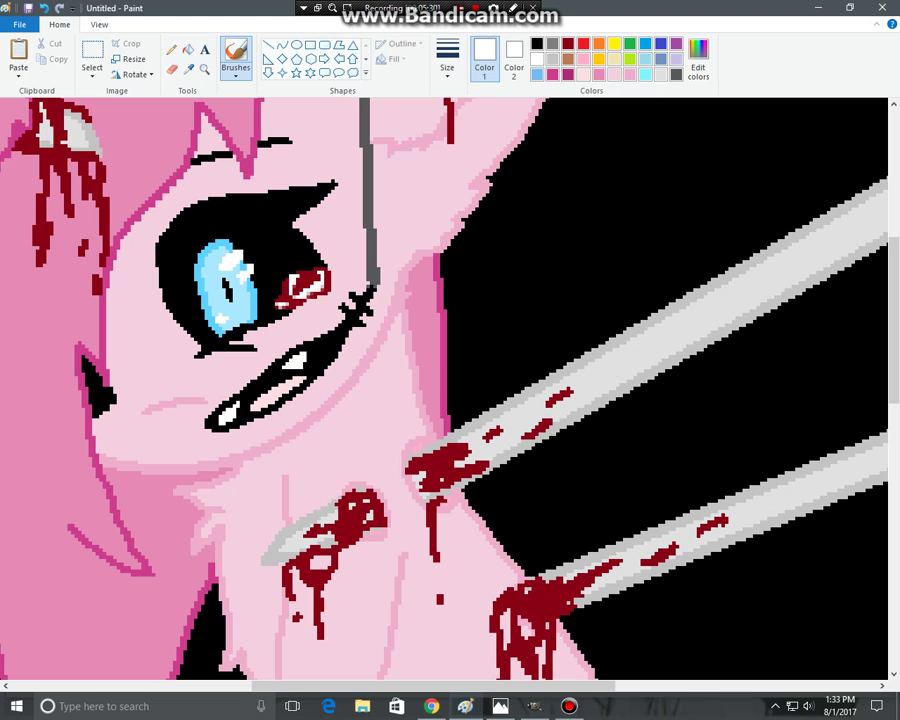
- Check the whole drawing, from the spikes and face down to the tail, against the black background
left_click(99, 24)
left_click(47, 60)
left_click(47, 60)
left_click(47, 60)
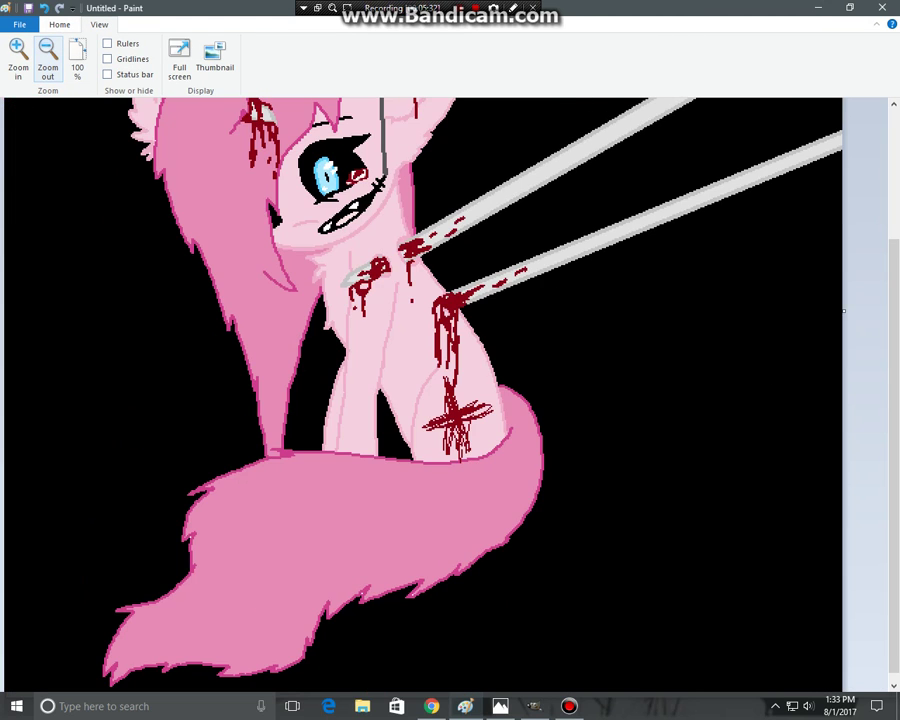
left_click(47, 60)
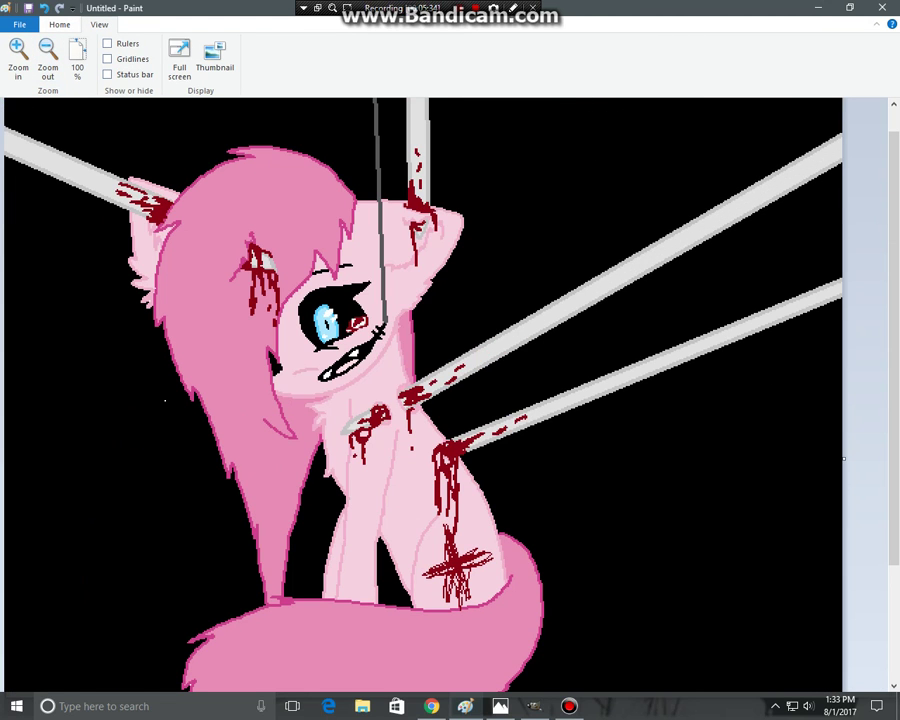
scroll(420, 395, "down", 3)
left_click(59, 24)
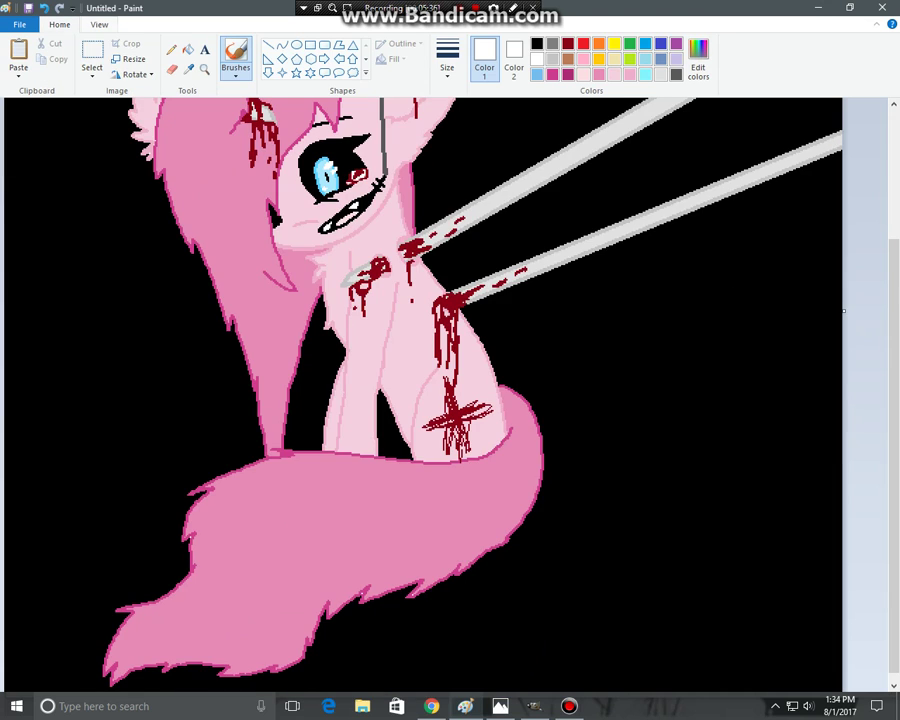
left_click(204, 68)
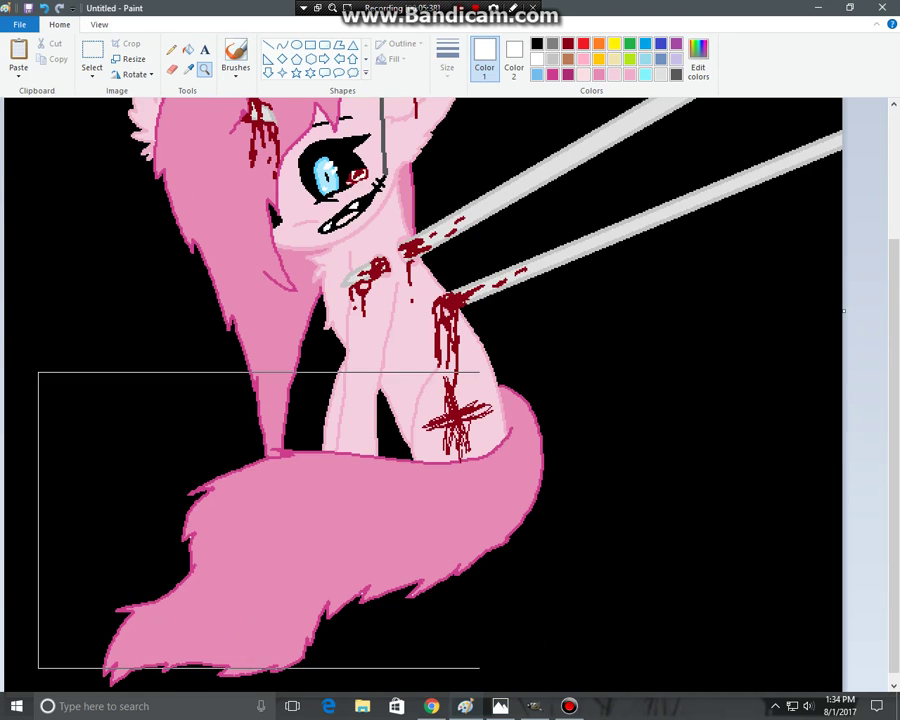
scroll(263, 522, "up", 3)
scroll(263, 522, "down", 3)
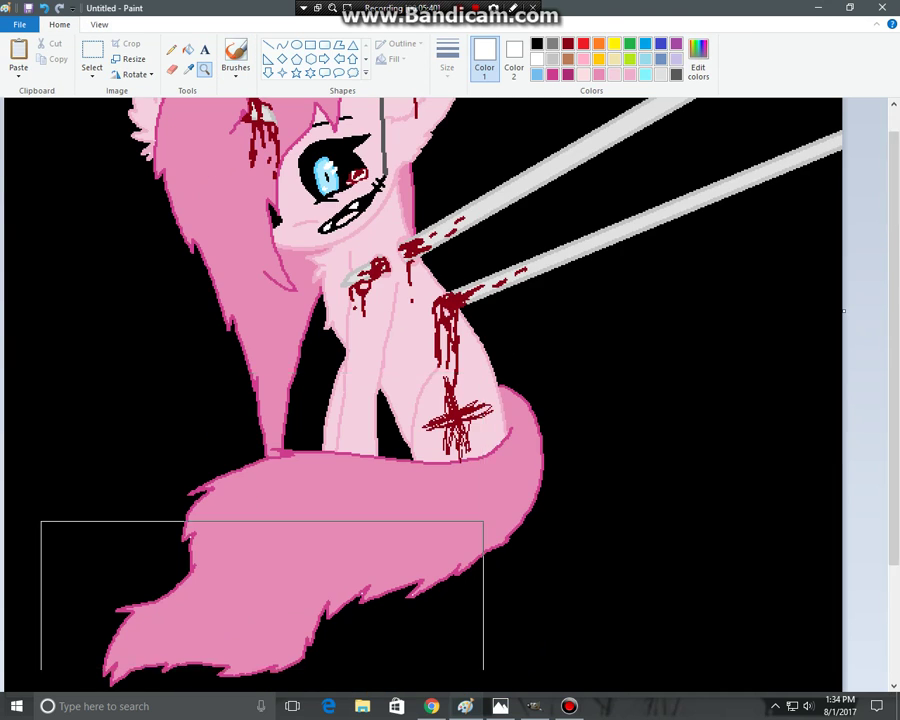
scroll(263, 660, "up", 3)
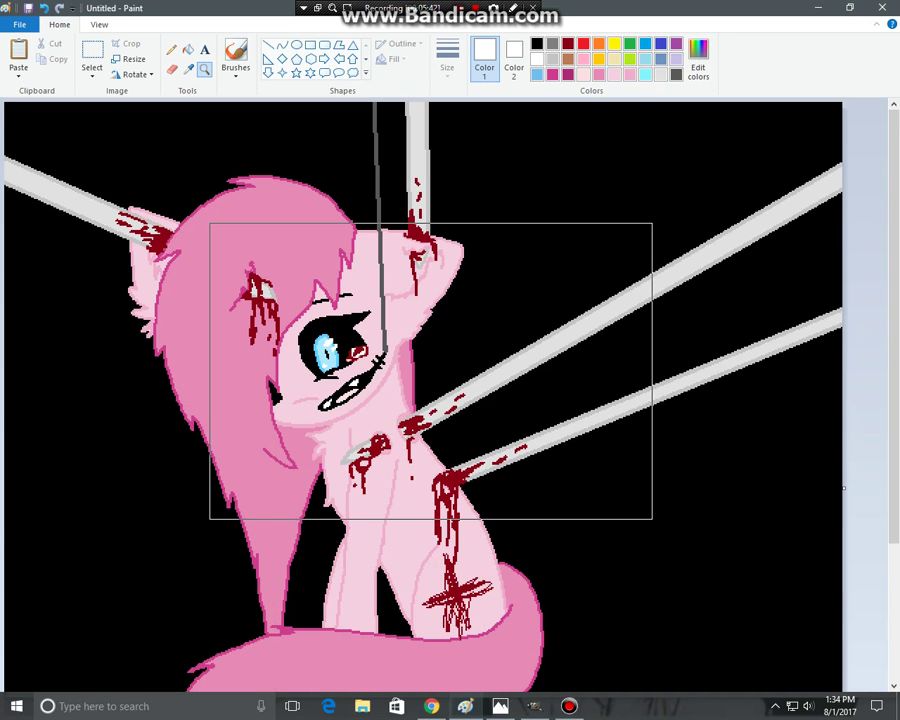
- Handwrite "Smile" in white with the Pencil on the black background above the upper of the two right-hand spikes
left_click(515, 220)
left_click(576, 243)
left_click(172, 49)
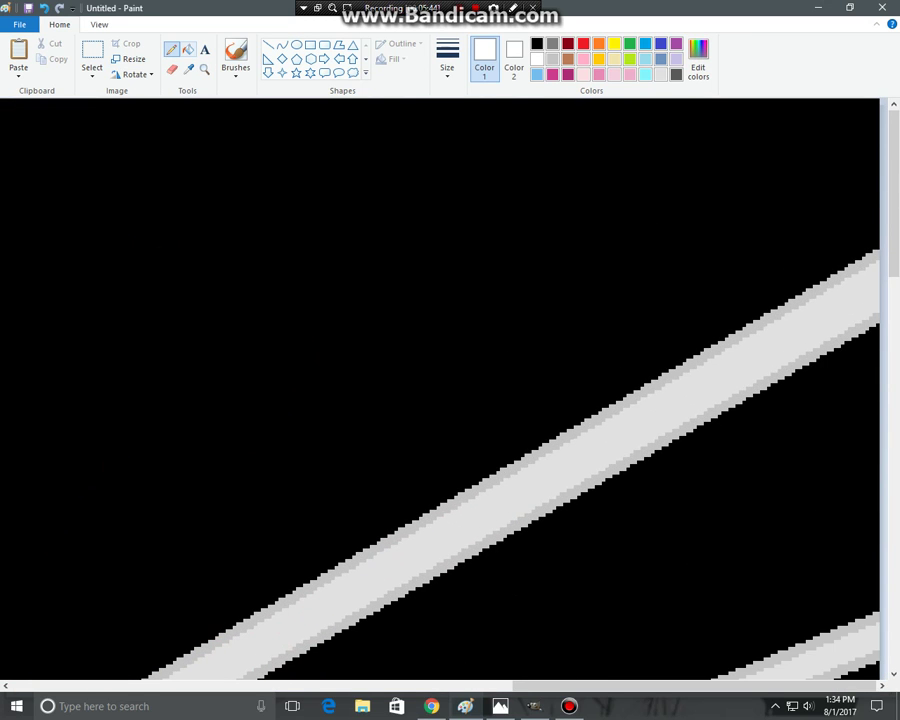
mouse_move(369, 129)
left_mouse_down()
mouse_move(330, 127)
mouse_move(335, 212)
mouse_move(255, 208)
left_mouse_up()
mouse_move(368, 212)
left_mouse_down()
mouse_move(424, 162)
mouse_move(447, 212)
left_mouse_up()
left_click_drag(480, 168, 480, 202)
mouse_move(520, 126)
left_mouse_down()
mouse_move(522, 212)
mouse_move(592, 145)
mouse_move(592, 215)
left_mouse_up()
- Handwrite an upward-slanting white "Smile" beneath the lower right-hand spike, beside the animal's back
scroll(440, 390, "down", 3)
scroll(440, 390, "down", 4)
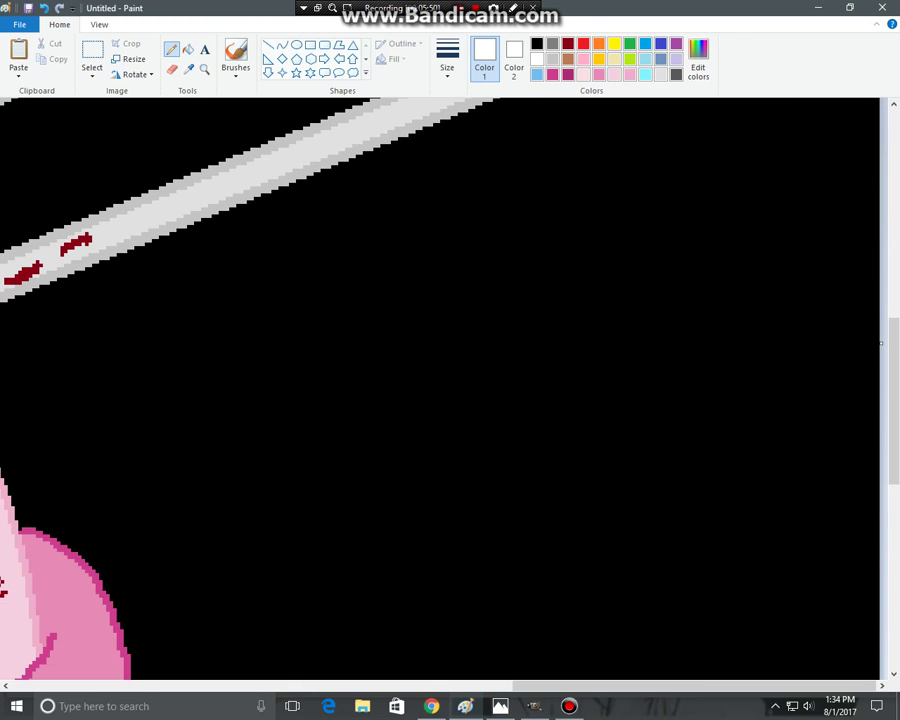
mouse_move(293, 270)
left_mouse_down()
mouse_move(255, 321)
mouse_move(275, 376)
left_mouse_up()
mouse_move(325, 290)
left_mouse_down()
mouse_move(340, 345)
mouse_move(362, 276)
mouse_move(392, 312)
left_mouse_up()
left_click_drag(418, 265, 440, 305)
left_click(432, 210)
mouse_move(466, 218)
left_mouse_down()
mouse_move(482, 302)
mouse_move(520, 224)
mouse_move(545, 290)
left_mouse_up()
- Handwrite "Smile" in white in the canvas's upper left corner, above the spike that pierces the left ear
scroll(440, 390, "up", 10)
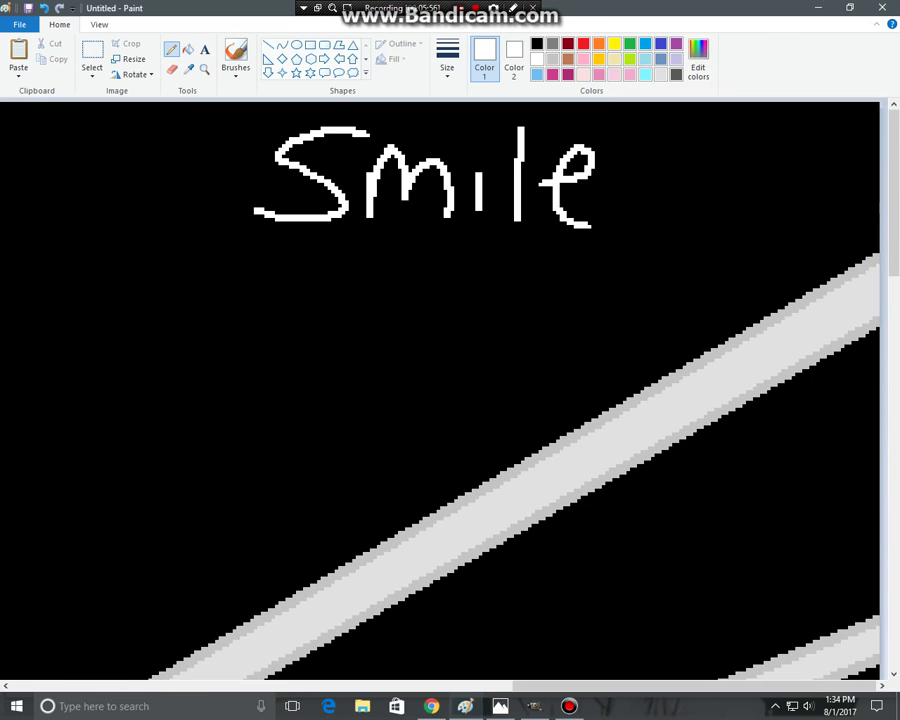
scroll(440, 390, "left", 10)
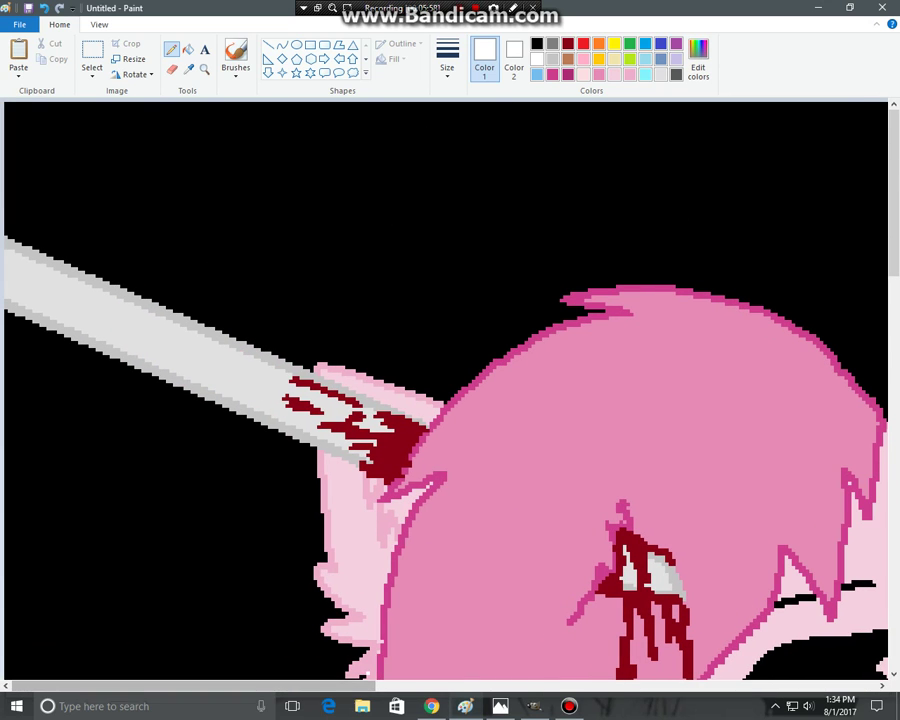
left_click_drag(157, 122, 105, 200)
mouse_move(191, 206)
left_mouse_down()
mouse_move(192, 172)
mouse_move(236, 205)
mouse_move(288, 210)
left_mouse_up()
left_click_drag(315, 130, 315, 210)
left_click_drag(352, 130, 352, 218)
mouse_move(383, 192)
left_mouse_down()
mouse_move(422, 170)
mouse_move(437, 240)
left_mouse_up()
- Handwrite an upward-slanting white "Smile" near the canvas's left edge, beside the lower part of the long hair
scroll(445, 390, "down", 10)
mouse_move(98, 228)
left_mouse_down()
mouse_move(86, 236)
mouse_move(118, 290)
mouse_move(86, 290)
left_mouse_up()
mouse_move(145, 262)
left_mouse_down()
mouse_move(140, 214)
mouse_move(178, 233)
mouse_move(233, 237)
mouse_move(230, 192)
mouse_move(253, 215)
left_mouse_up()
left_click(232, 142)
mouse_move(232, 142)
left_mouse_down()
mouse_move(300, 210)
mouse_move(308, 136)
mouse_move(298, 210)
mouse_move(338, 183)
left_mouse_up()
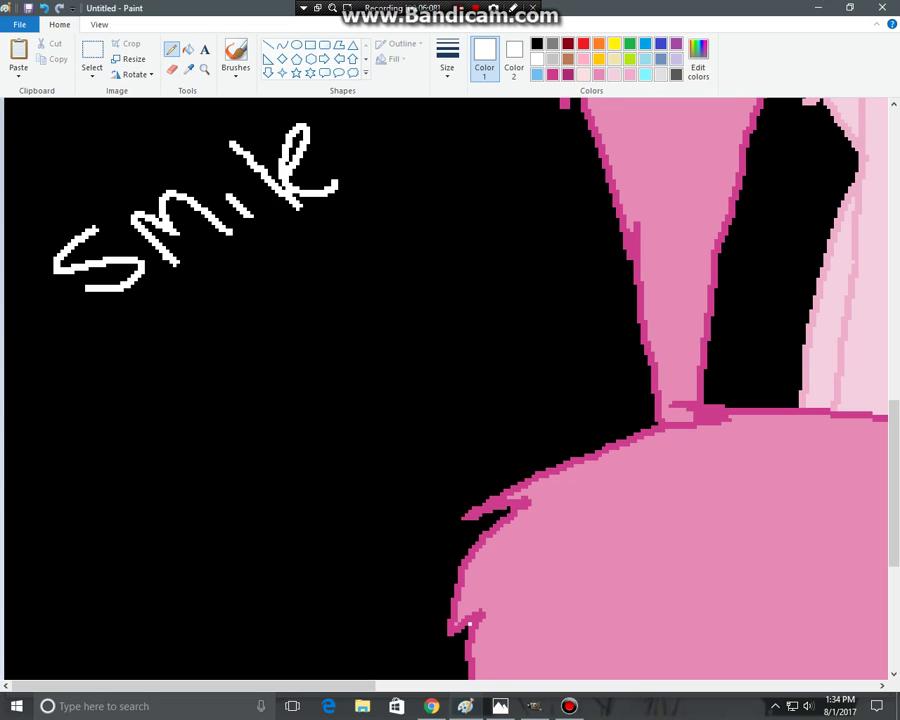
- Handwrite a downward-slanting white "Smile" just above the tail's outline, left of the hair tip
left_click_drag(259, 368, 234, 423)
mouse_move(312, 445)
left_mouse_down()
mouse_move(340, 405)
mouse_move(416, 460)
left_mouse_up()
left_click(444, 402)
mouse_move(462, 392)
left_mouse_down()
mouse_move(456, 464)
mouse_move(494, 480)
left_mouse_up()
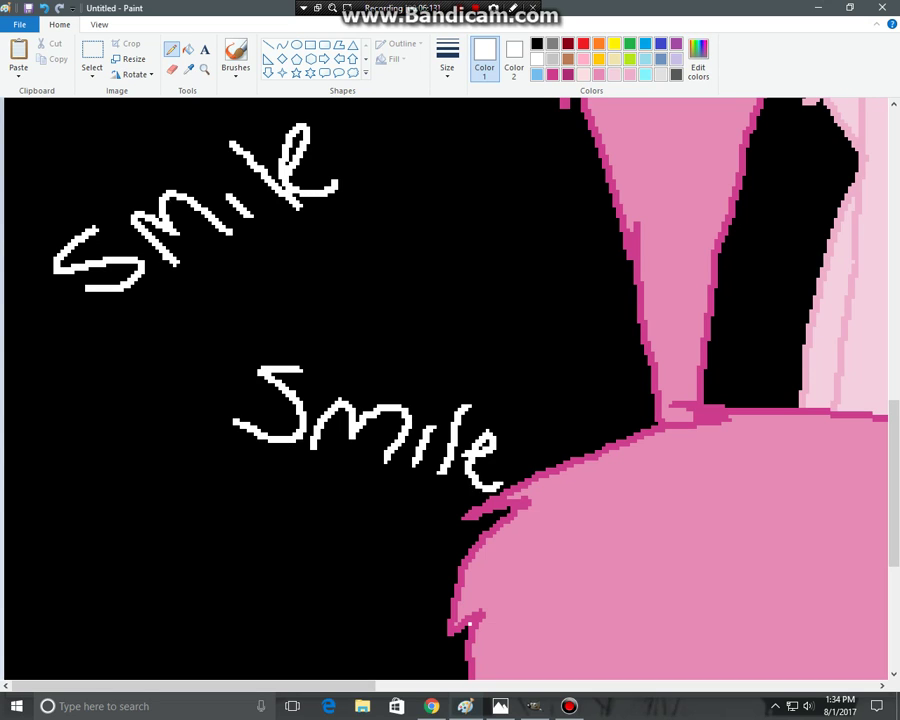
- Handwrite "Smile" mirrored, from right to left, in white beneath the left spike beside the ear
scroll(450, 390, "up", 10)
scroll(445, 388, "down", 3)
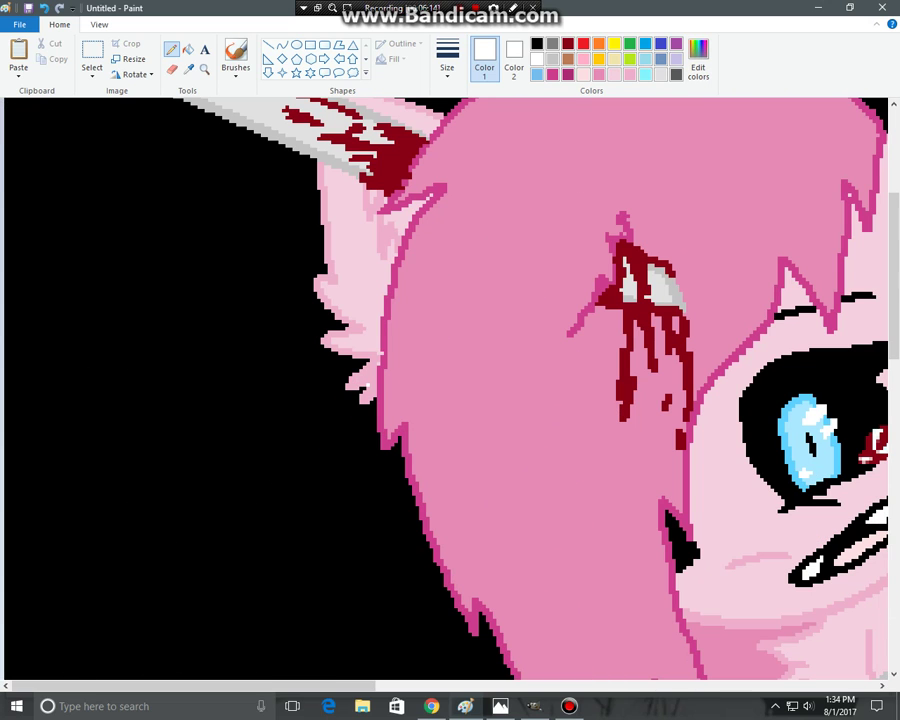
left_click_drag(207, 285, 256, 225)
mouse_move(143, 246)
left_mouse_down()
mouse_move(148, 290)
mouse_move(193, 262)
left_mouse_up()
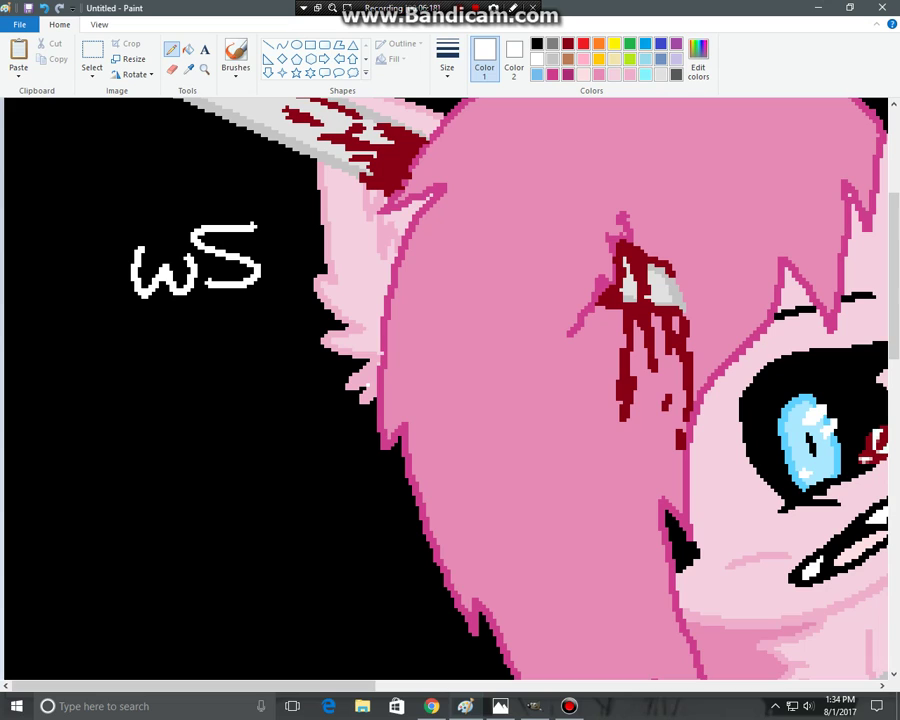
left_click_drag(72, 236, 72, 290)
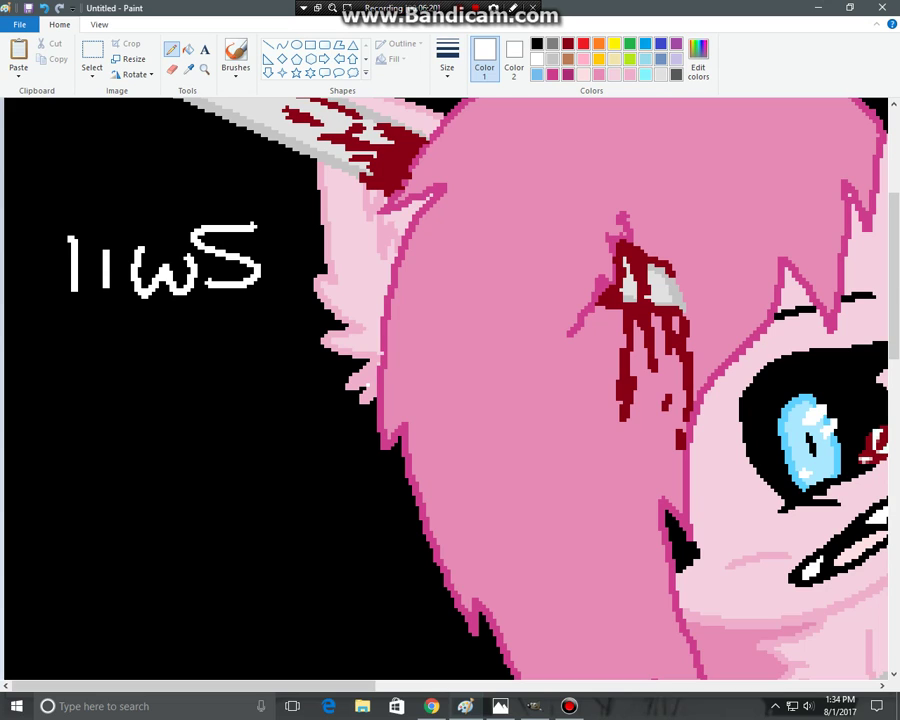
mouse_move(25, 267)
left_mouse_down()
mouse_move(61, 266)
mouse_move(57, 252)
mouse_move(57, 290)
left_mouse_up()
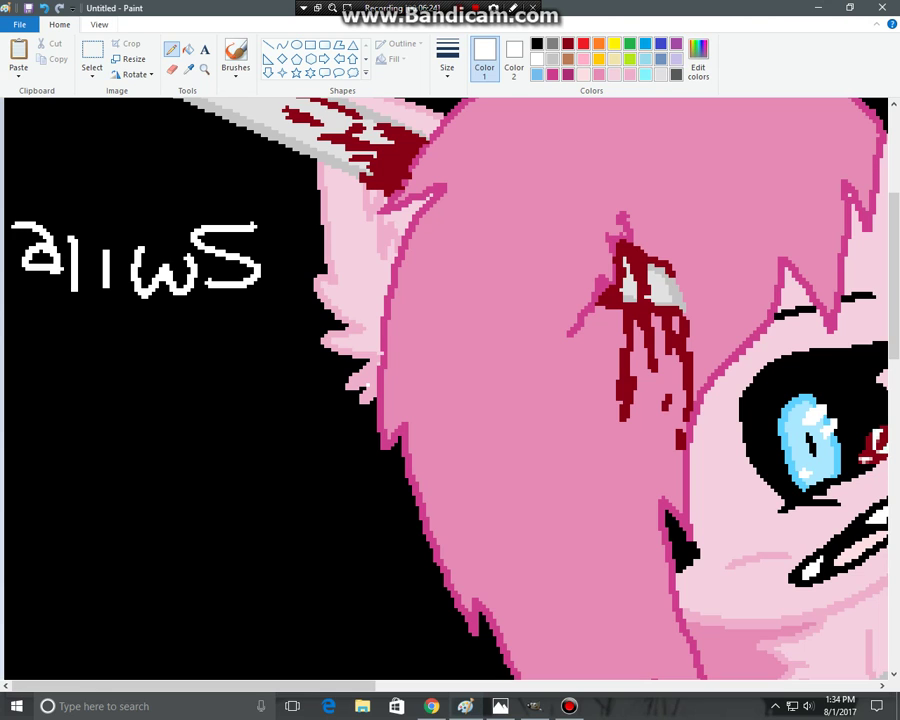
- Handwrite a level white "Smile" on the black background right of the tail's curve, undoing the misplaced first stroke
left_click(99, 24)
left_click(47, 55)
left_click(47, 55)
left_click(47, 55)
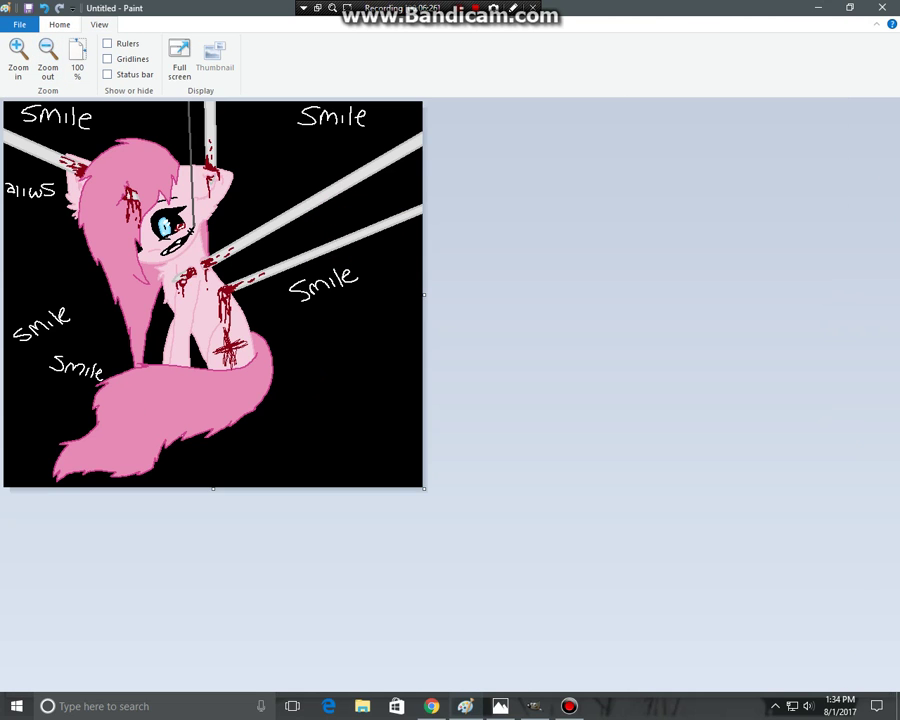
left_click(59, 24)
left_click(204, 69)
left_click(200, 250)
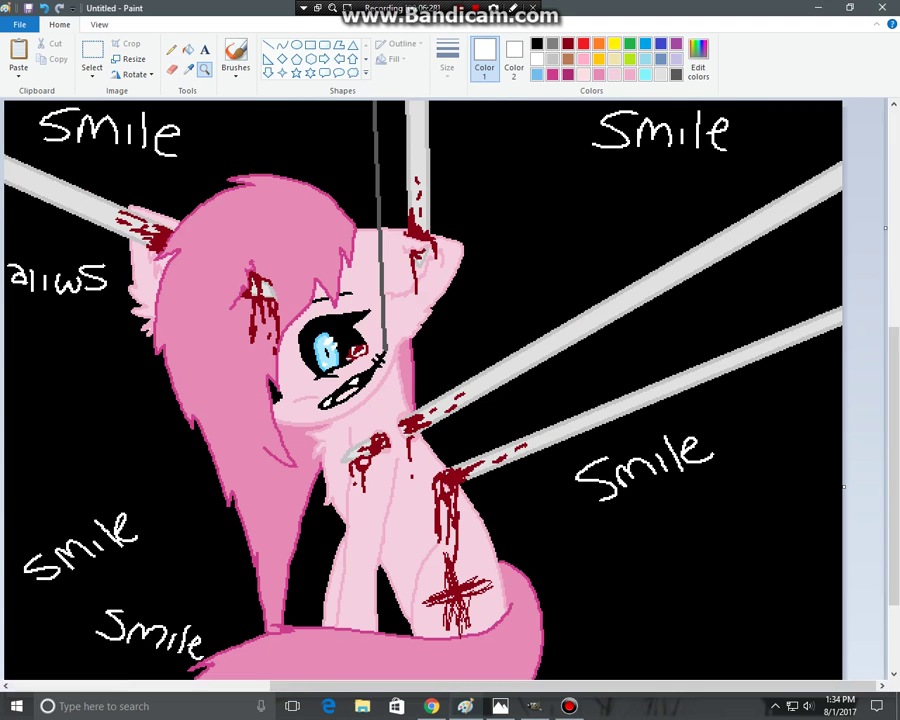
left_click(500, 600)
left_click(171, 49)
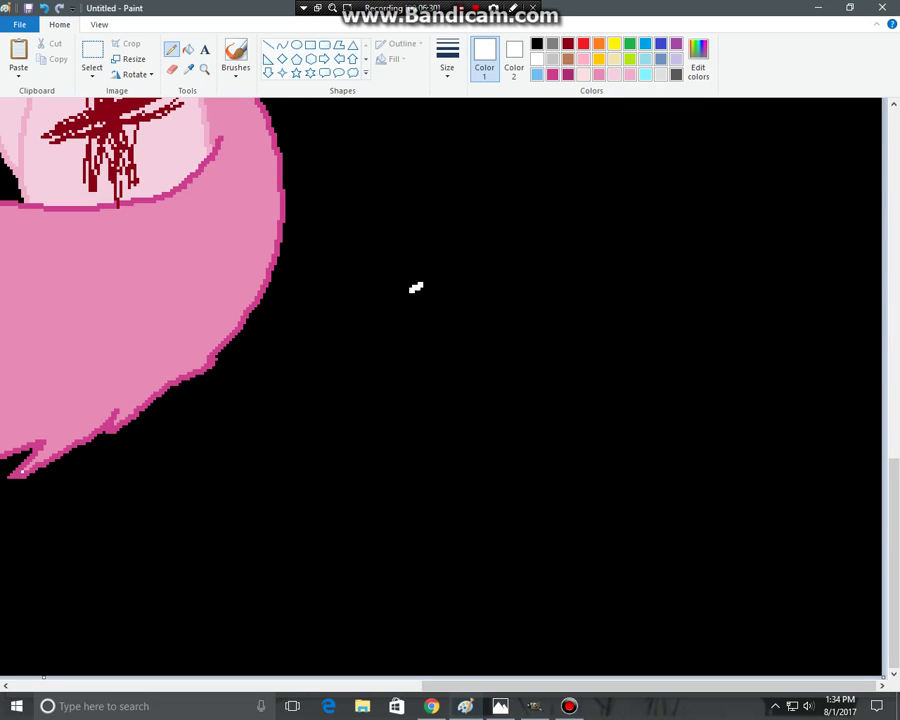
left_click_drag(412, 291, 420, 352)
key("ctrl+z")
mouse_move(438, 247)
left_mouse_down()
mouse_move(393, 316)
mouse_move(467, 303)
mouse_move(531, 310)
left_mouse_up()
left_click(531, 257)
mouse_move(569, 249)
left_mouse_down()
mouse_move(569, 310)
mouse_move(616, 272)
mouse_move(625, 315)
left_mouse_up()
- Handwrite an upward-slanting white "Smile" in the lower right of the canvas, under the level word beside the tail
scroll(625, 315, "up", 3)
scroll(440, 388, "down", 3)
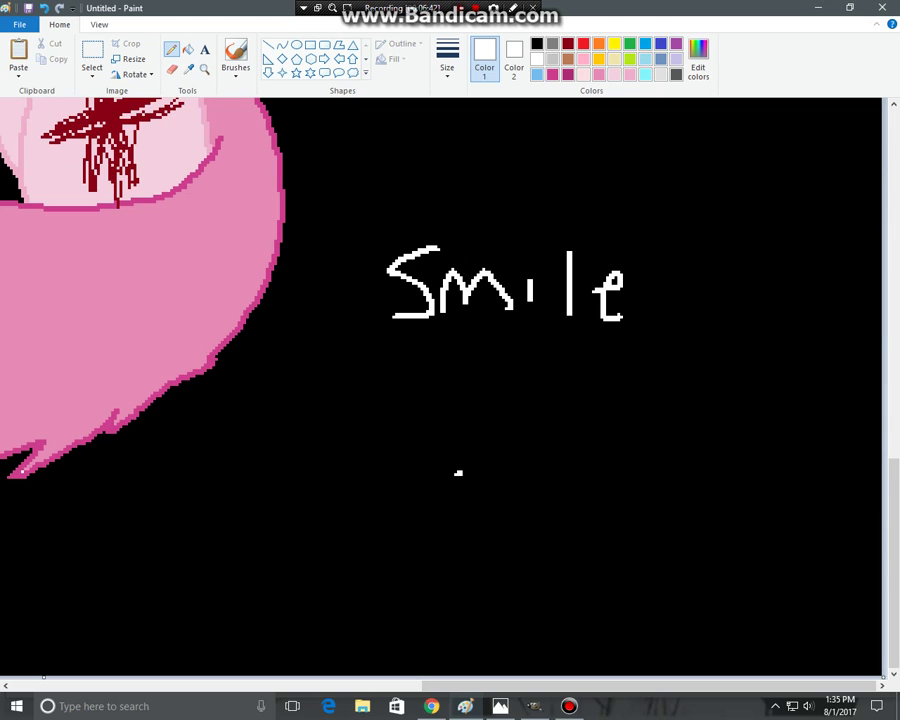
mouse_move(458, 473)
left_mouse_down()
mouse_move(462, 537)
mouse_move(518, 498)
mouse_move(550, 490)
left_mouse_up()
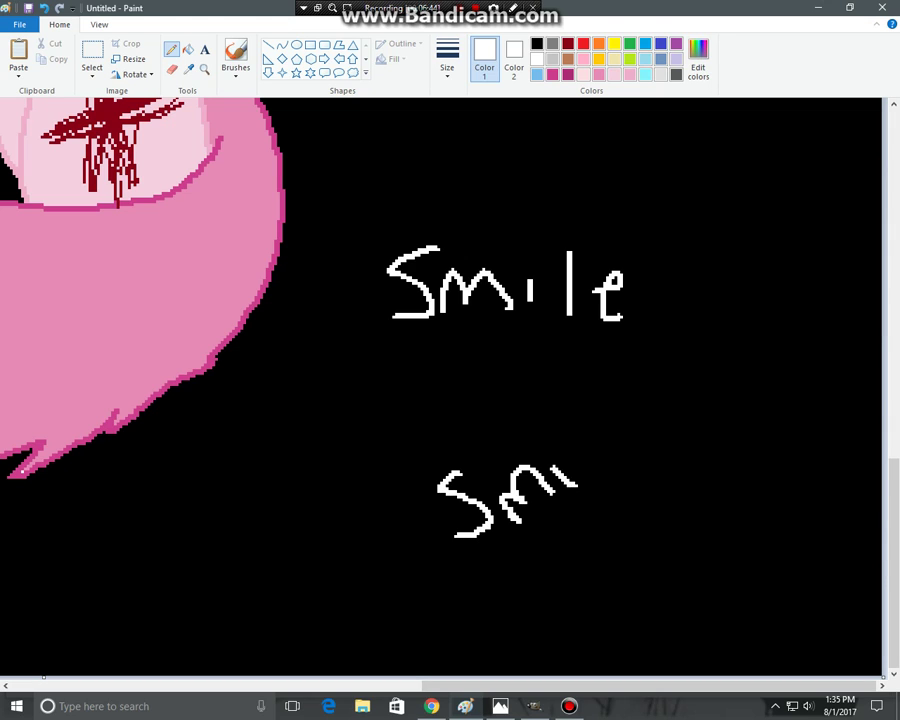
mouse_move(560, 432)
left_mouse_down()
mouse_move(585, 480)
mouse_move(627, 455)
left_mouse_up()
- Handwrite a smaller white "smile" right of the thigh, just under the slanted word below the lower spike
scroll(440, 390, "up", 5)
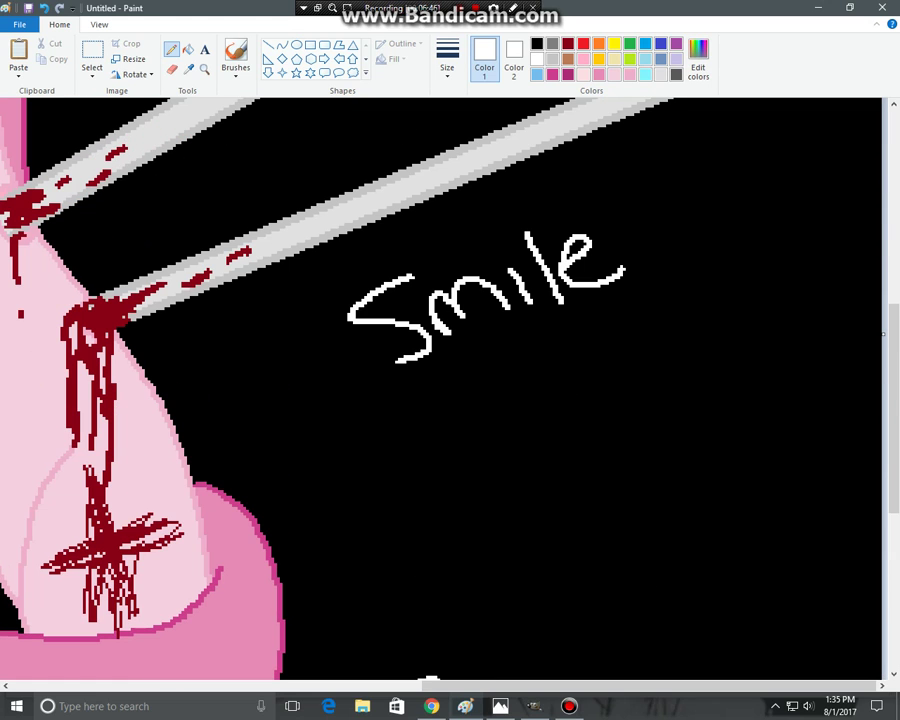
scroll(440, 390, "down", 2)
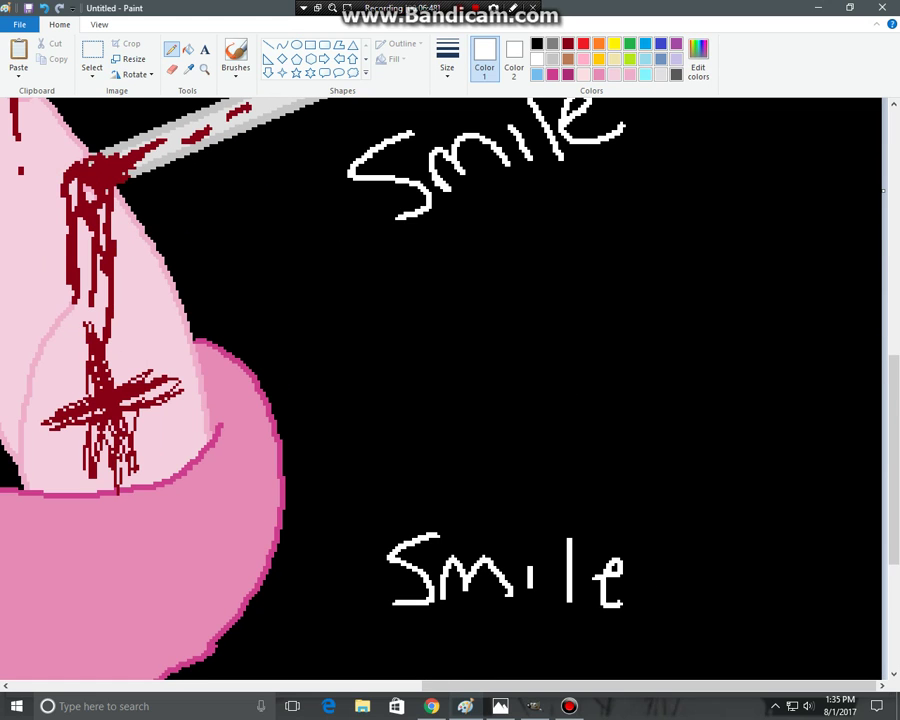
mouse_move(718, 265)
left_mouse_down()
mouse_move(702, 258)
mouse_move(728, 289)
left_mouse_up()
left_click_drag(678, 237, 678, 295)
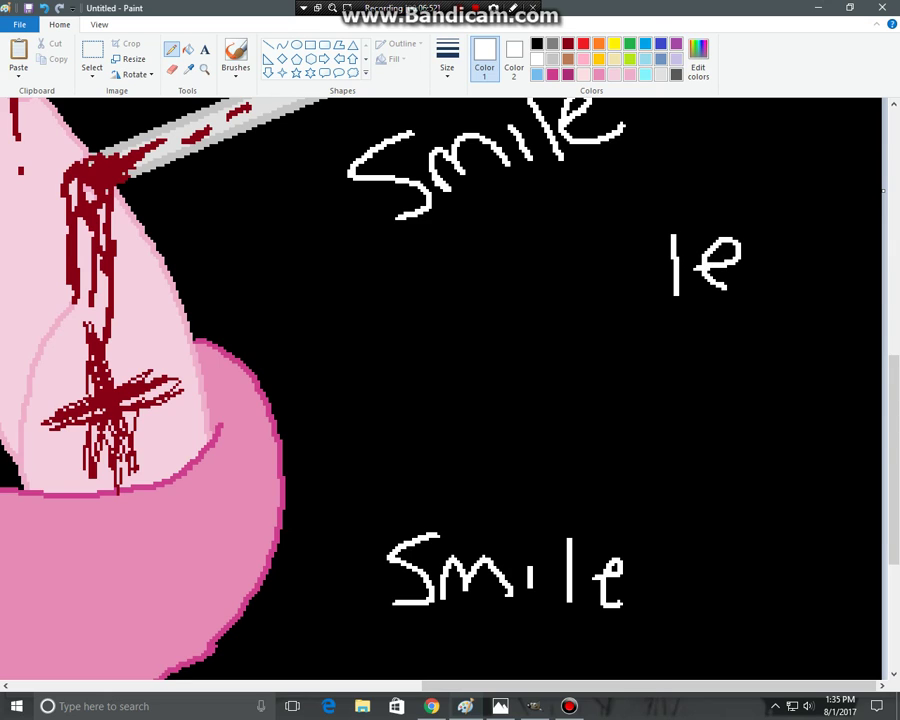
mouse_move(637, 263)
left_mouse_down()
mouse_move(637, 295)
mouse_move(612, 265)
mouse_move(556, 307)
left_mouse_up()
left_click_drag(530, 258, 508, 303)
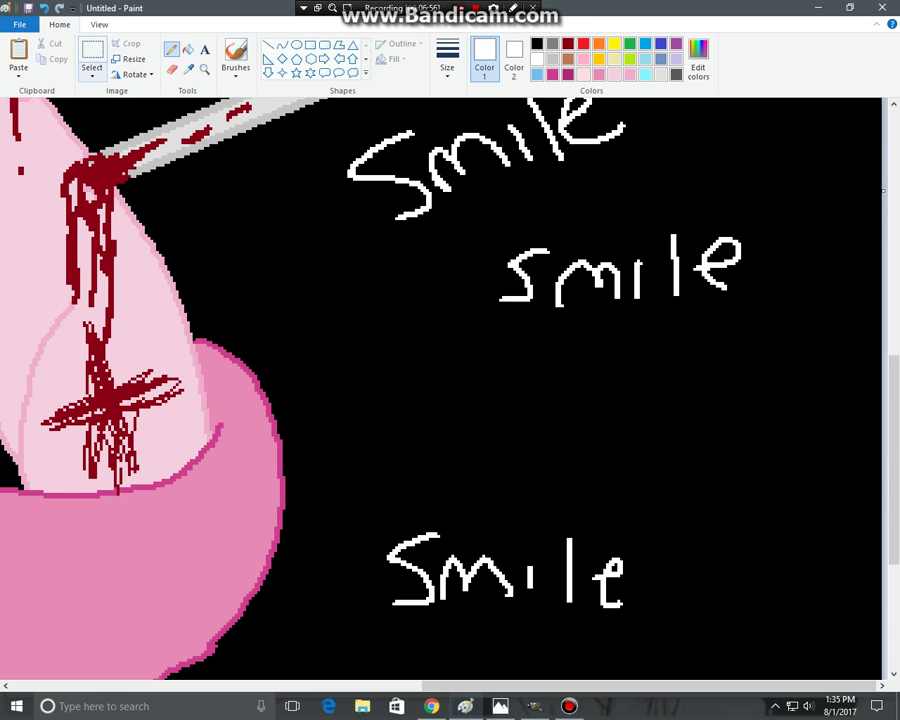
- Handwrite a smaller white "smile" between the word in the canvas's upper right and the upper right-hand spike
left_click(99, 24)
left_click(47, 55)
left_click(47, 55)
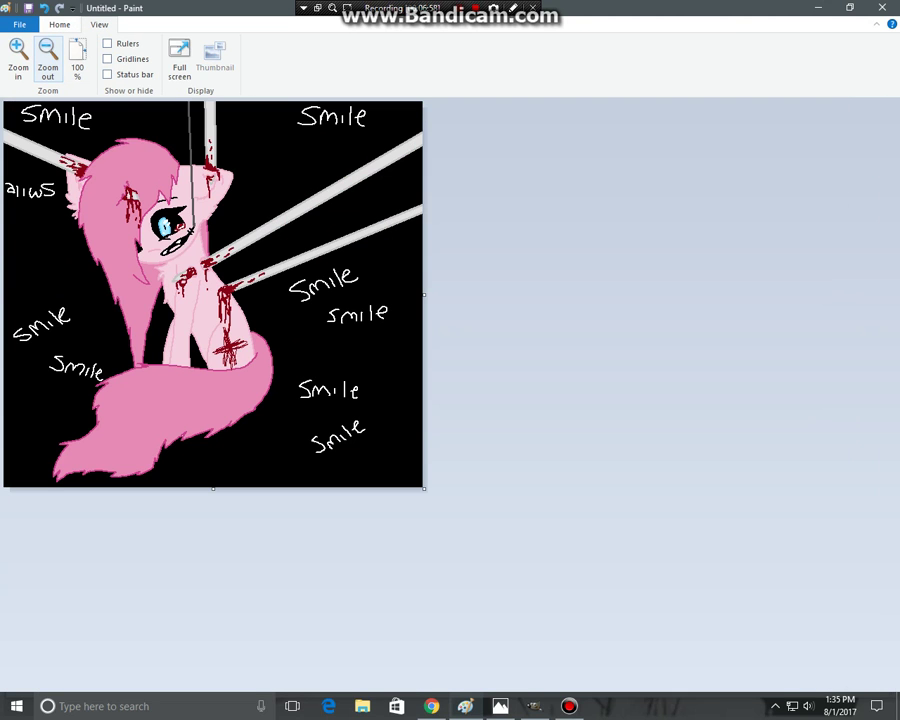
left_click(59, 24)
left_click(204, 68)
left_click(200, 180)
left_click(300, 170)
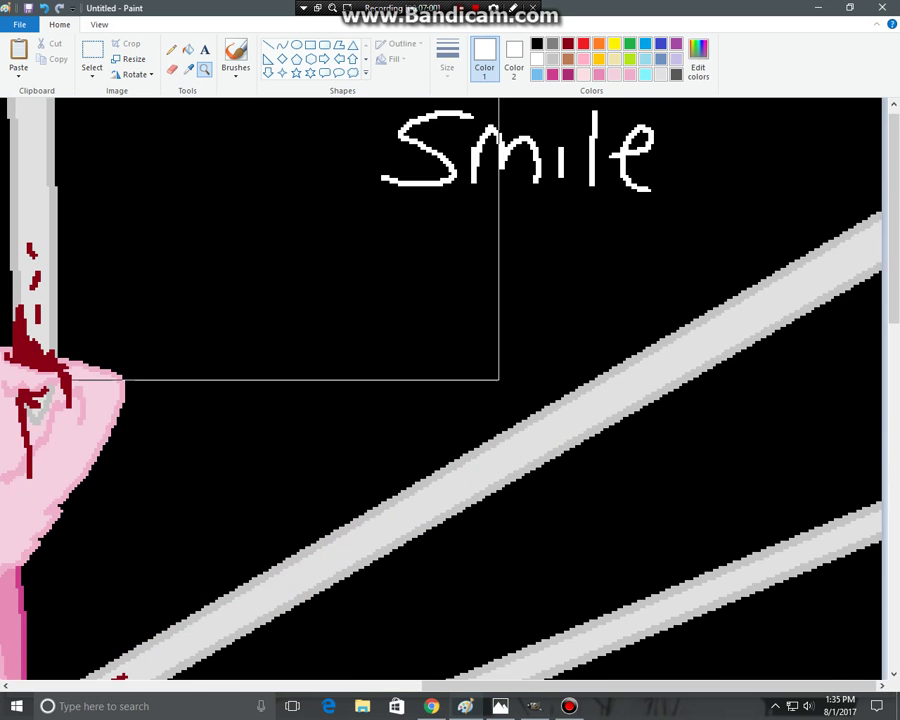
left_click(171, 49)
left_click_drag(325, 288, 285, 333)
mouse_move(353, 289)
left_mouse_down()
mouse_move(353, 320)
mouse_move(375, 305)
mouse_move(415, 322)
mouse_move(445, 312)
left_mouse_up()
mouse_move(466, 292)
left_mouse_down()
mouse_move(504, 285)
mouse_move(513, 318)
left_mouse_up()
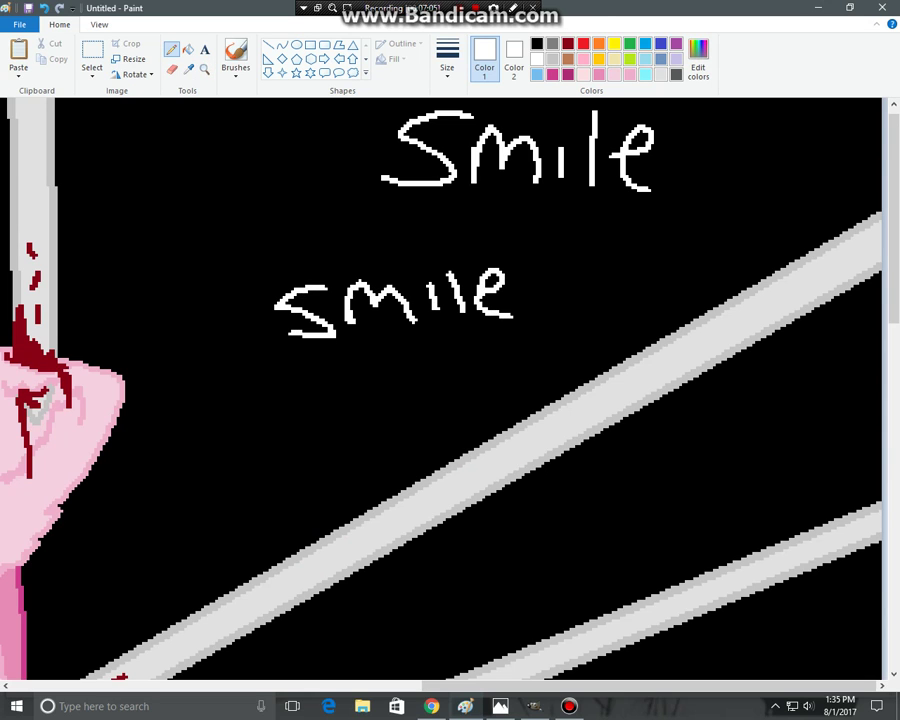
- Review the finished drawing with all its handwritten words, ending with a full-screen view
left_click(99, 24)
left_click(47, 55)
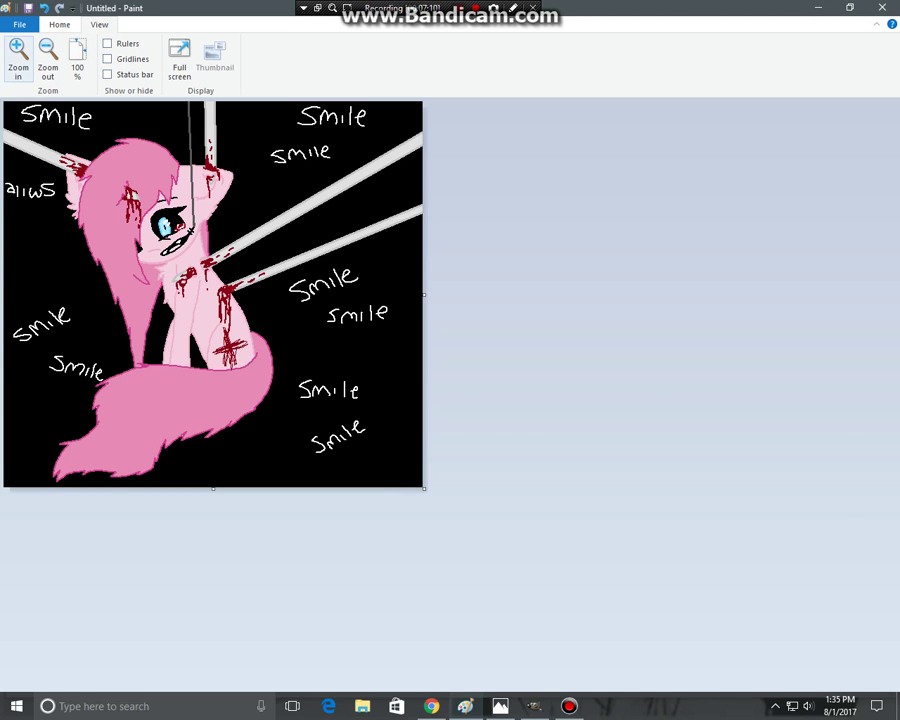
left_click(18, 50)
left_click_drag(893, 320, 893, 350)
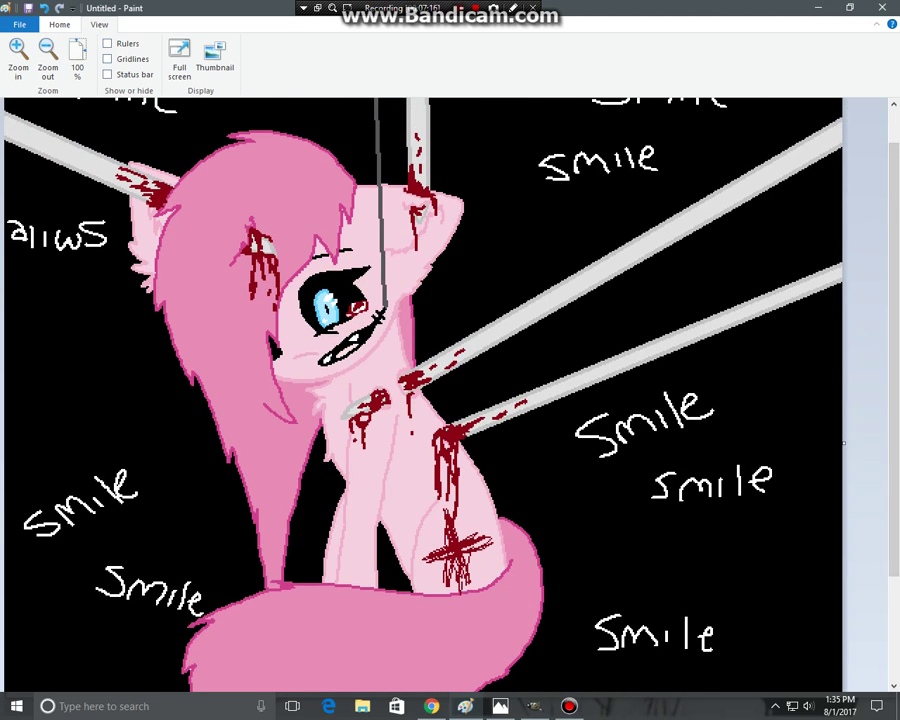
key("ctrl+Page_Down")
key("F11")
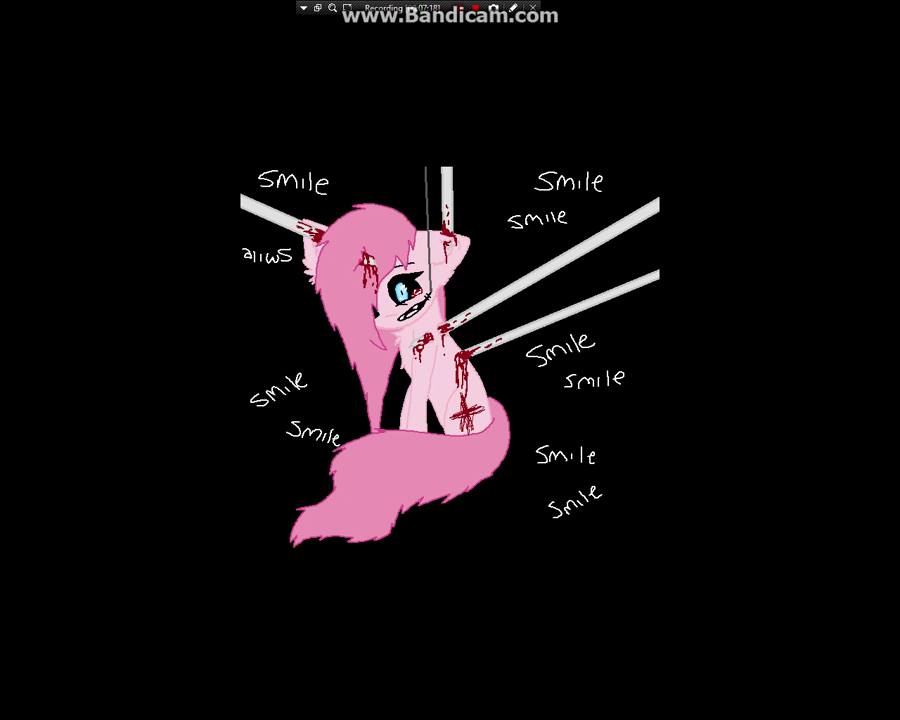